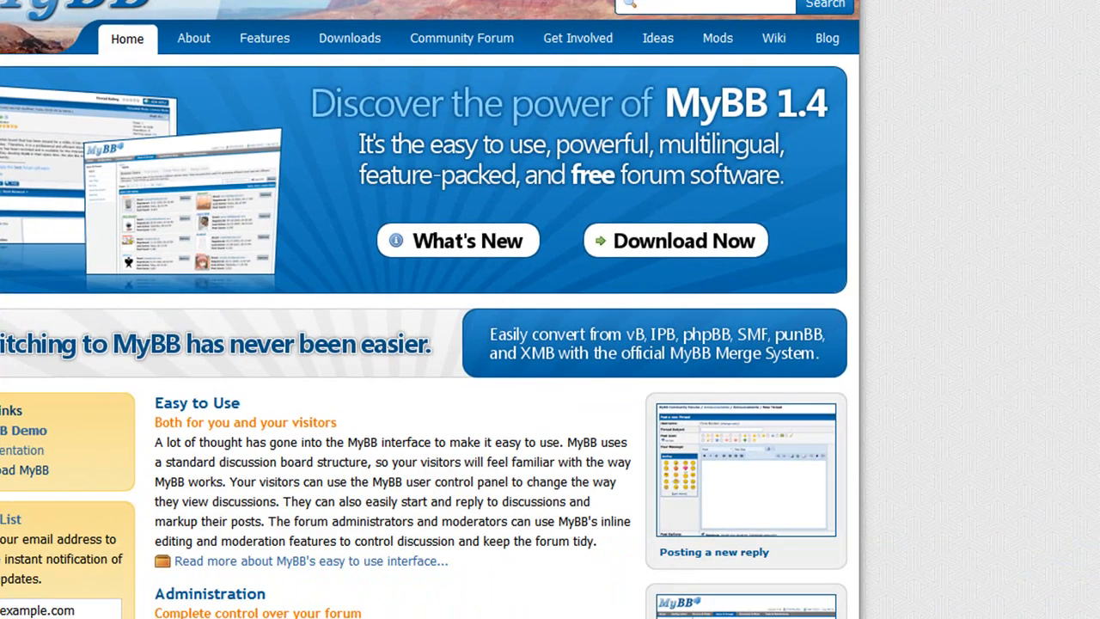
# - Download the MyBB 1.4.11 package from the MyBB website and save the zip file
pyautogui.click(744, 239)
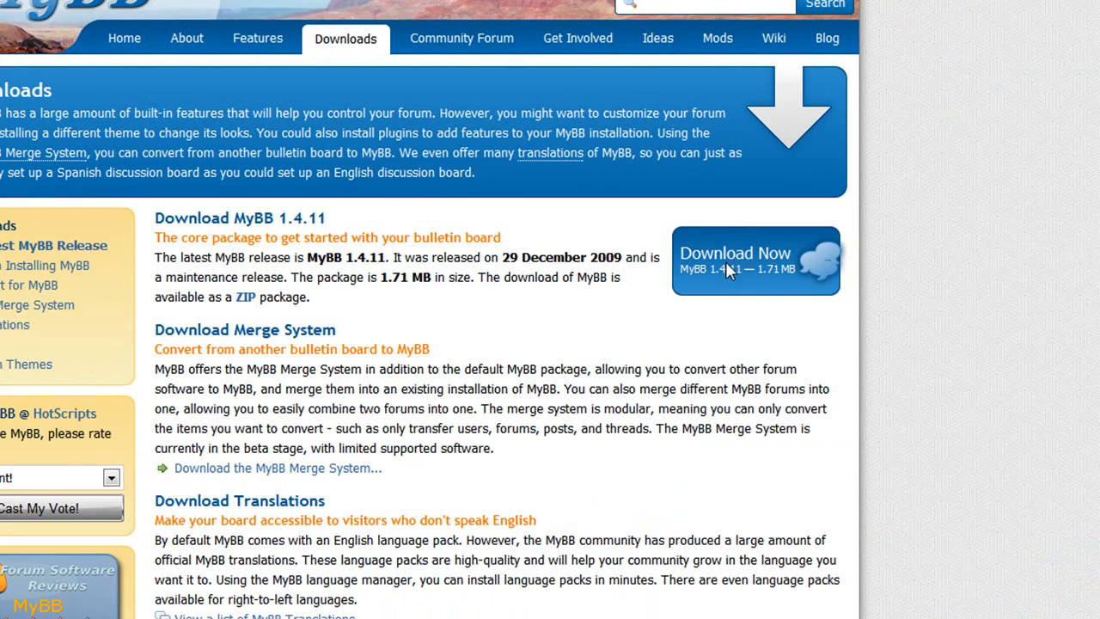
pyautogui.click(725, 261)
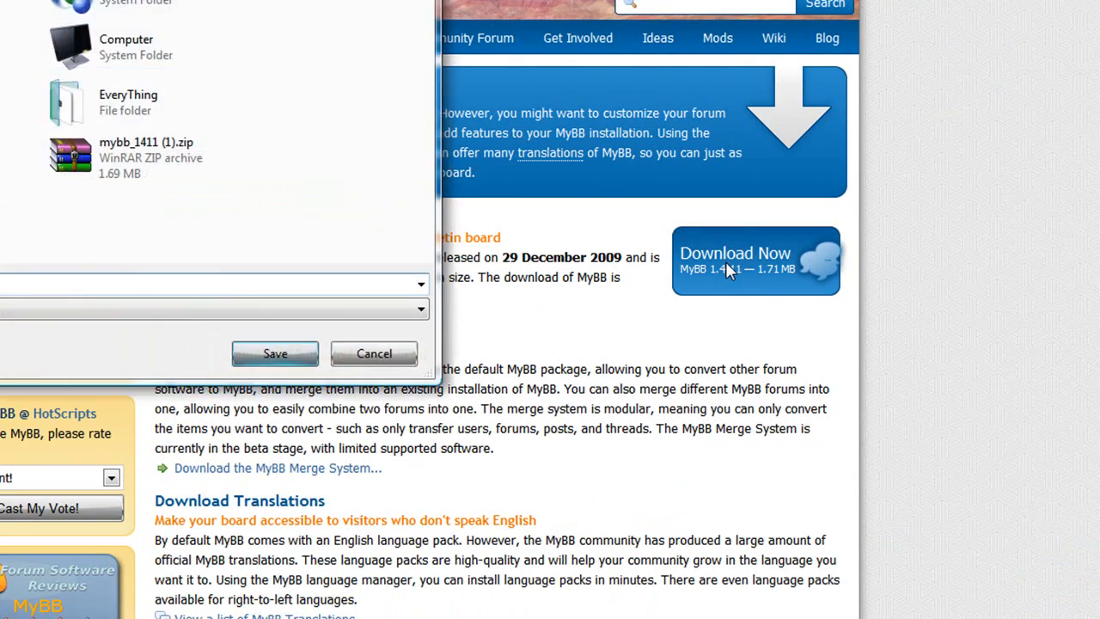
pyautogui.click(276, 352)
pyautogui.click(459, 454)
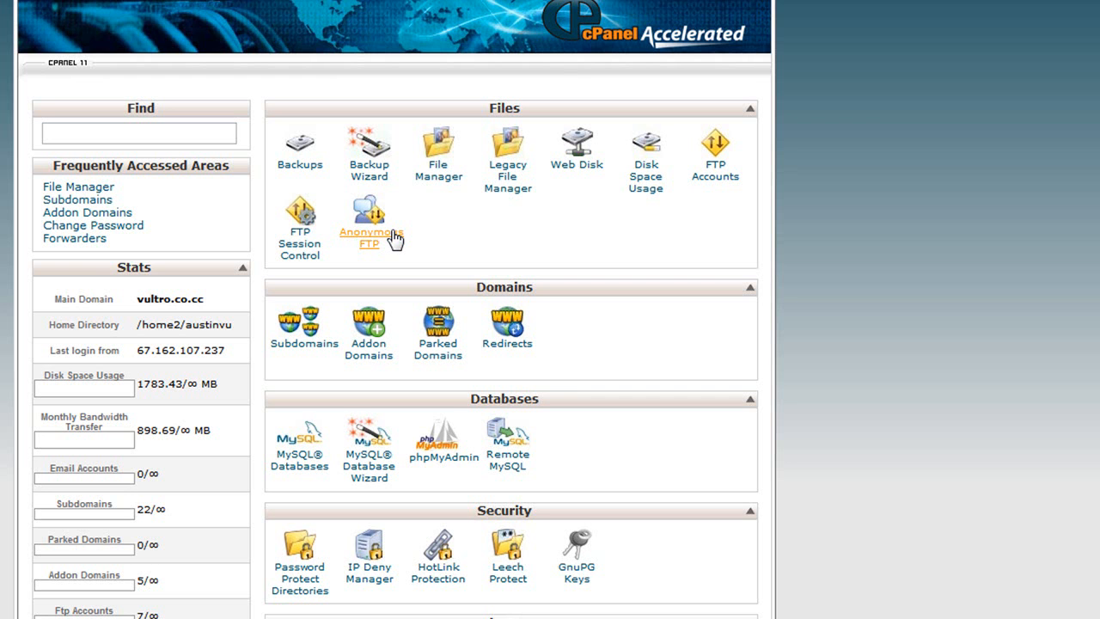
# - Open File Manager at the document root for mybb.vultro.co.cc
pyautogui.click(455, 148)
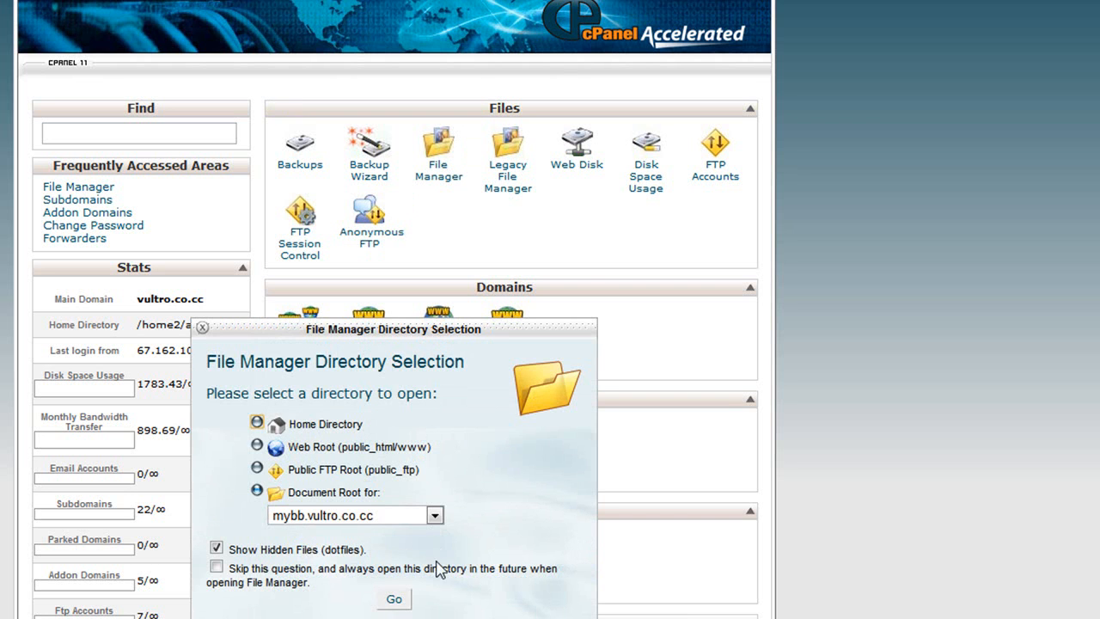
pyautogui.click(410, 601)
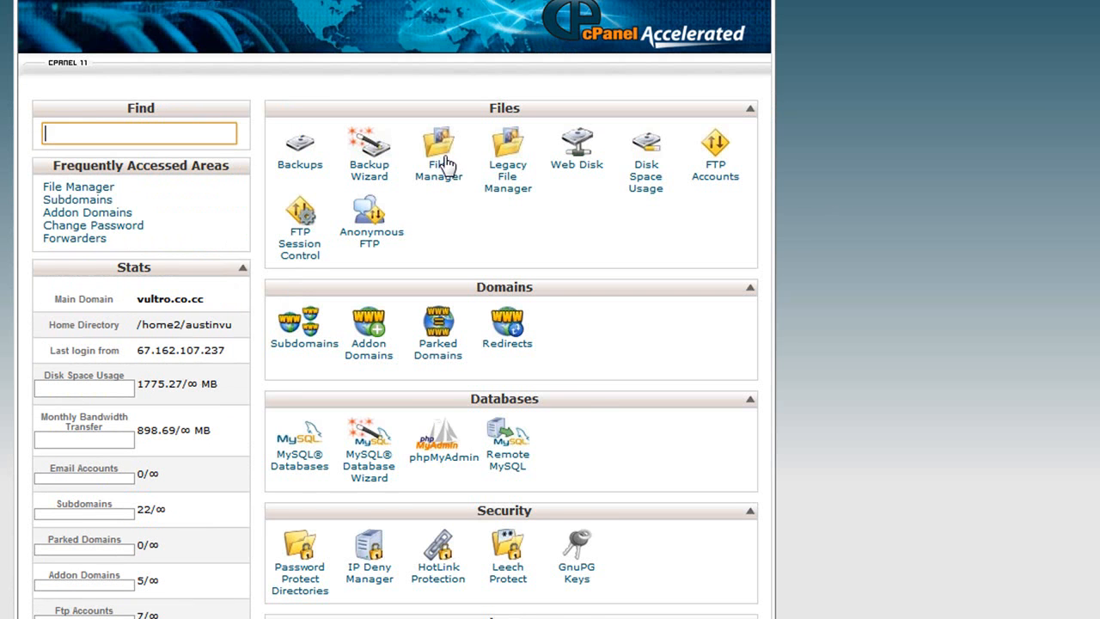
pyautogui.click(447, 165)
pyautogui.click(411, 617)
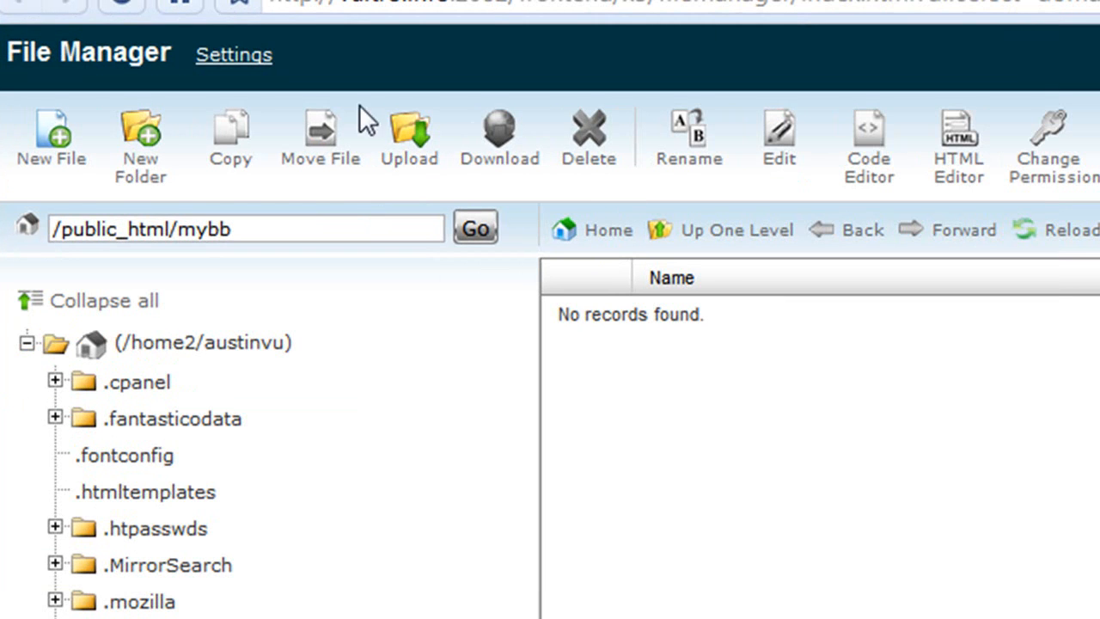
# - Upload mybb_1411.zip into /public_html/mybb and close the upload page
pyautogui.click(382, 131)
pyautogui.click(110, 232)
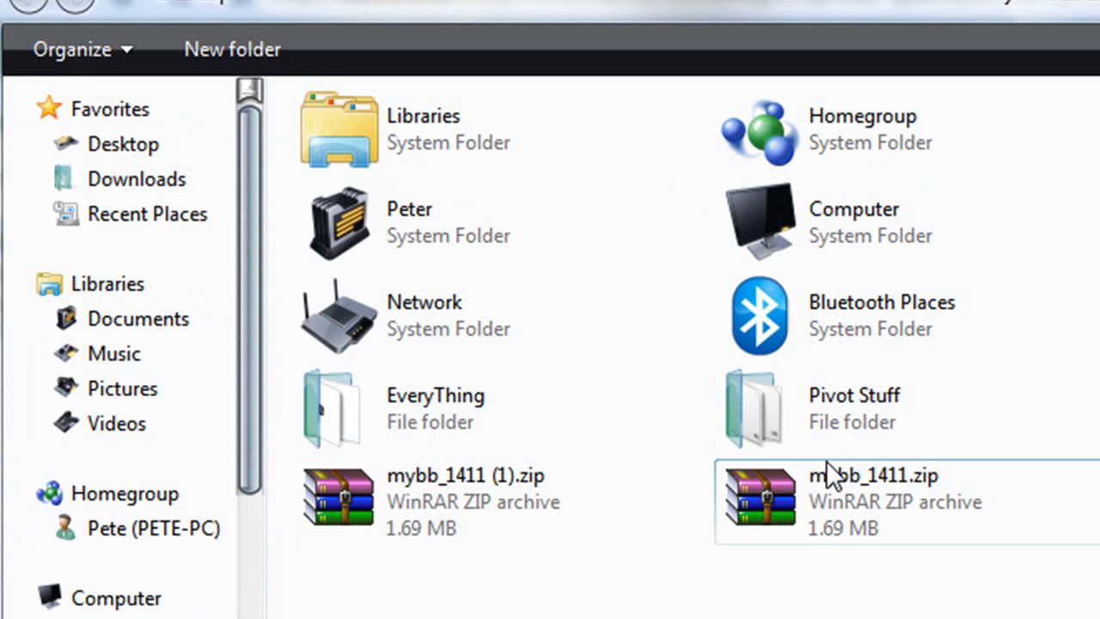
pyautogui.doubleClick(760, 498)
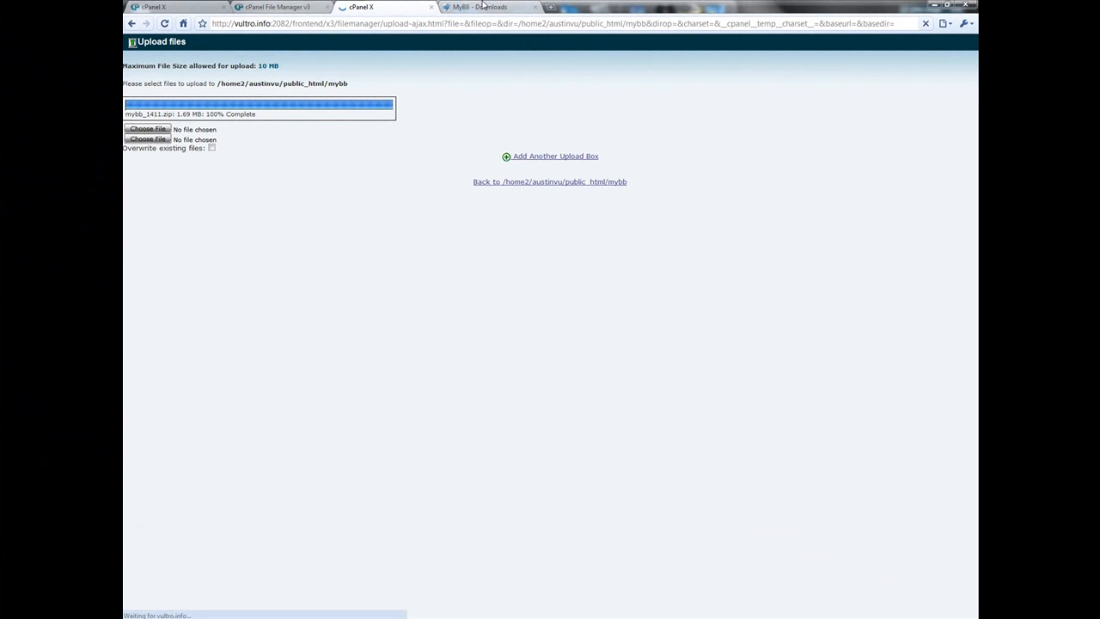
pyautogui.click(431, 8)
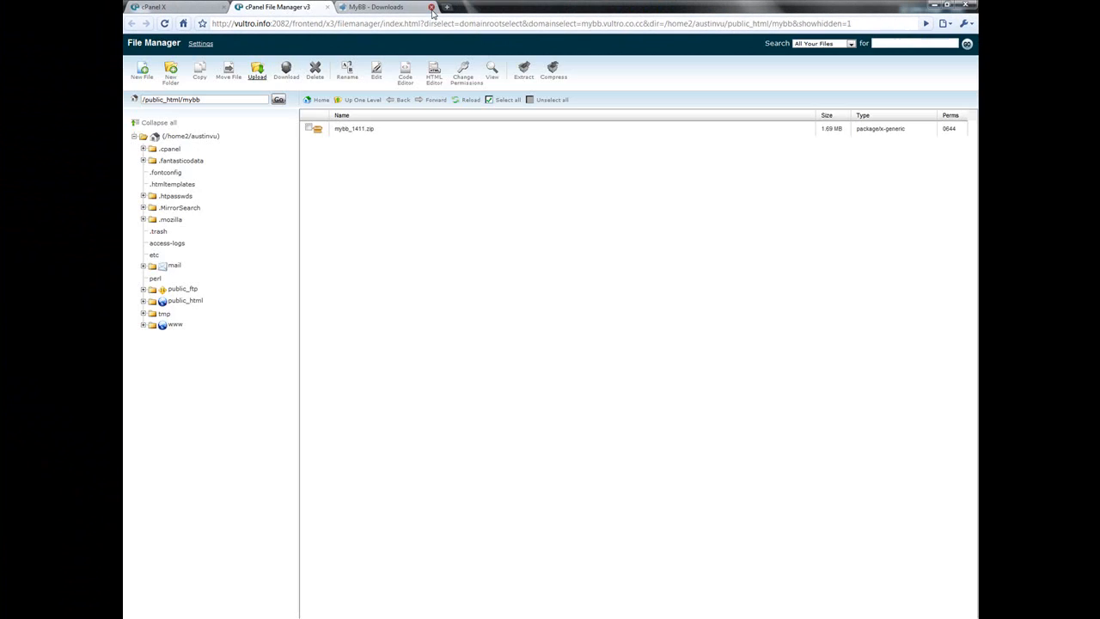
# - Extract mybb_1411.zip into /public_html/mybb
pyautogui.click(344, 129)
pyautogui.click(524, 72)
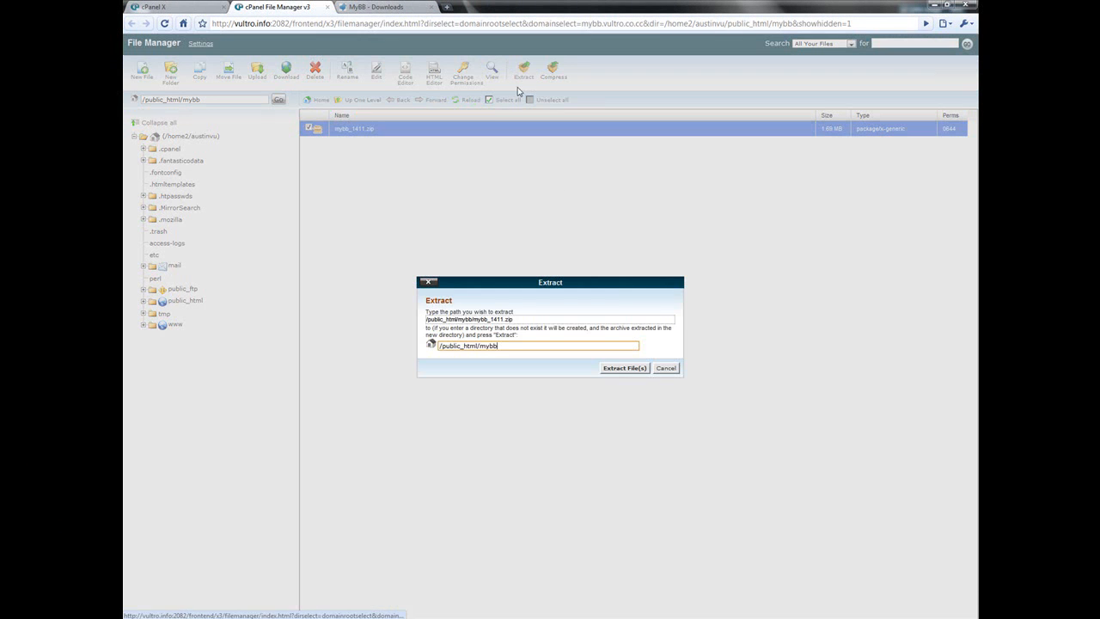
pyautogui.click(636, 371)
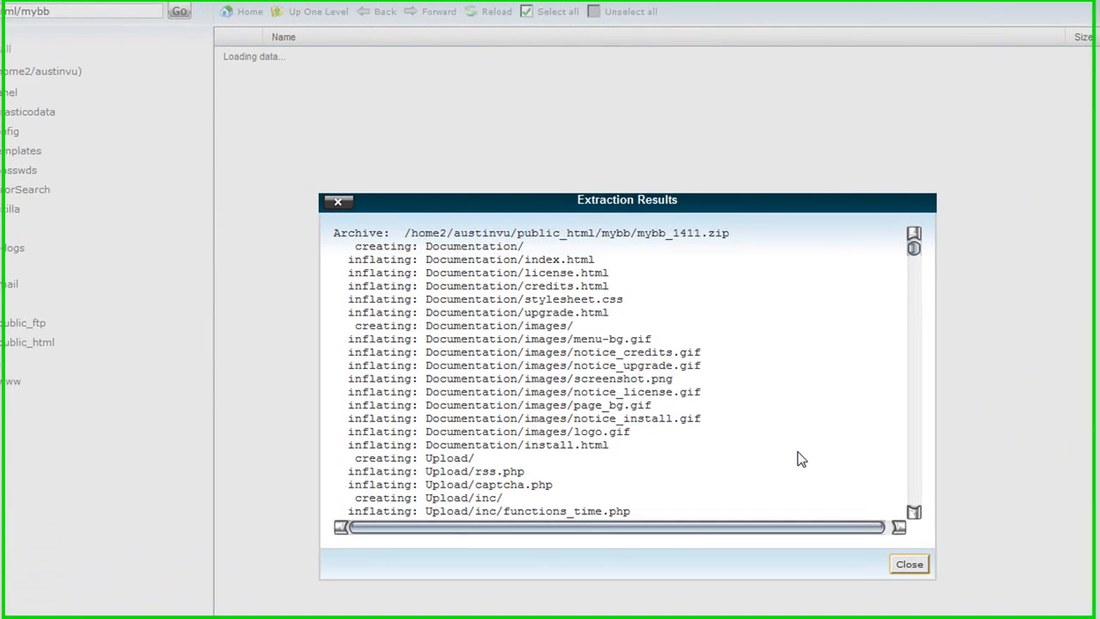
pyautogui.click(915, 569)
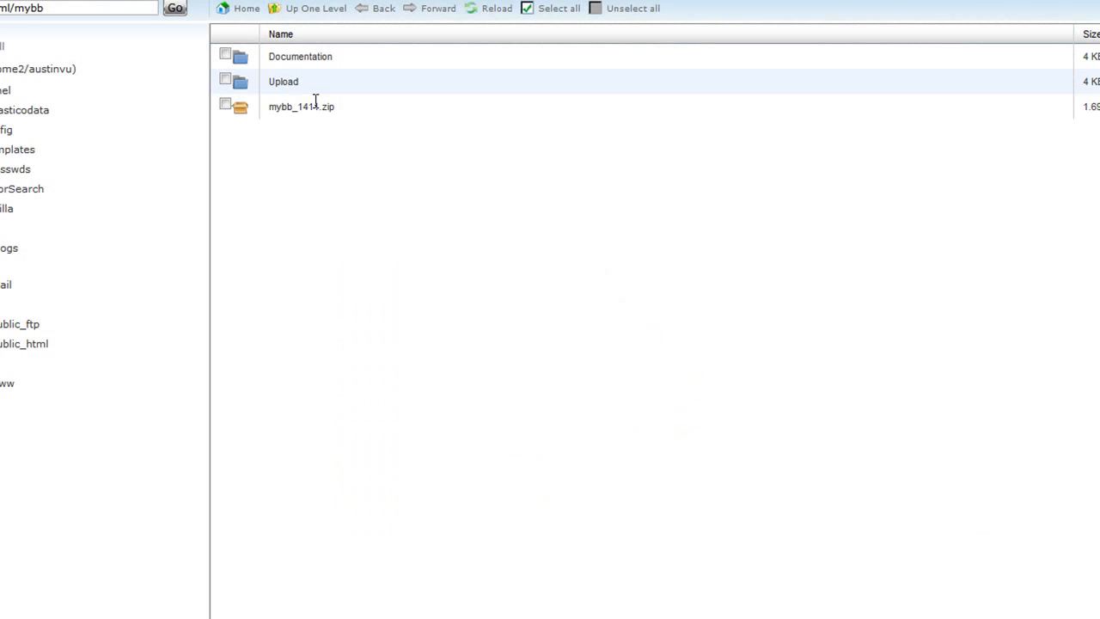
# - Delete the Documentation folder from /public_html/mybb
pyautogui.click(293, 57)
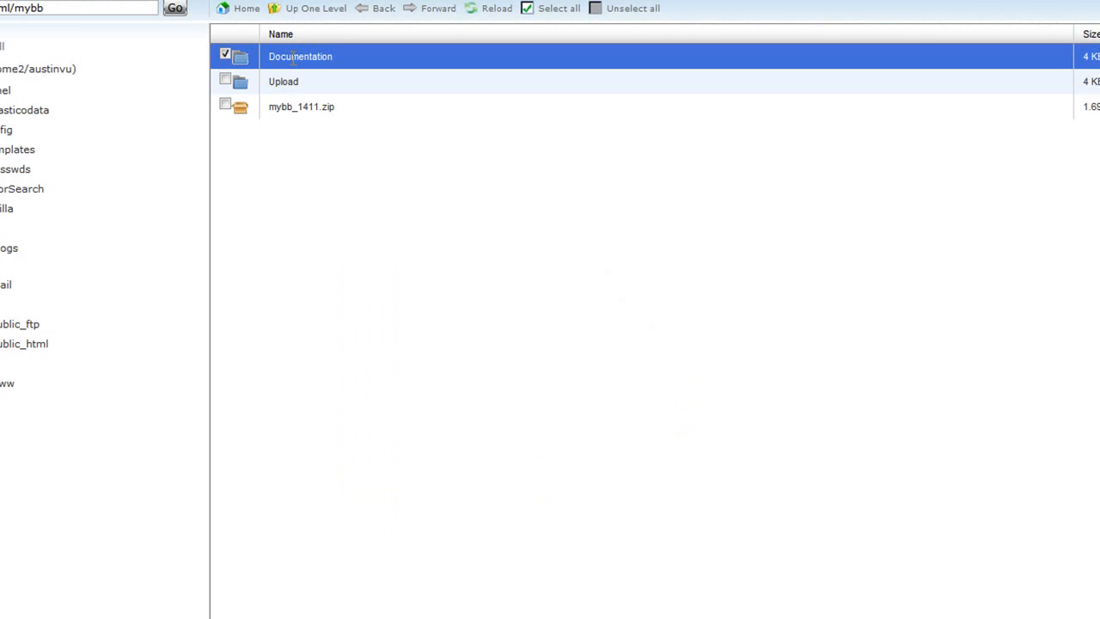
pyautogui.press('Delete')
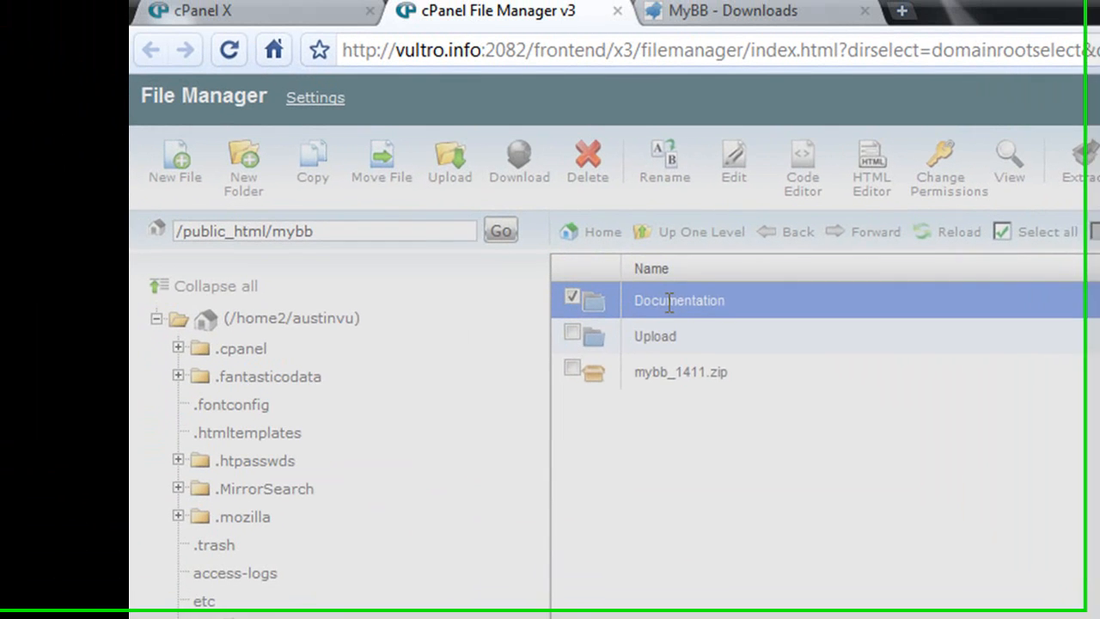
pyautogui.press('Return')
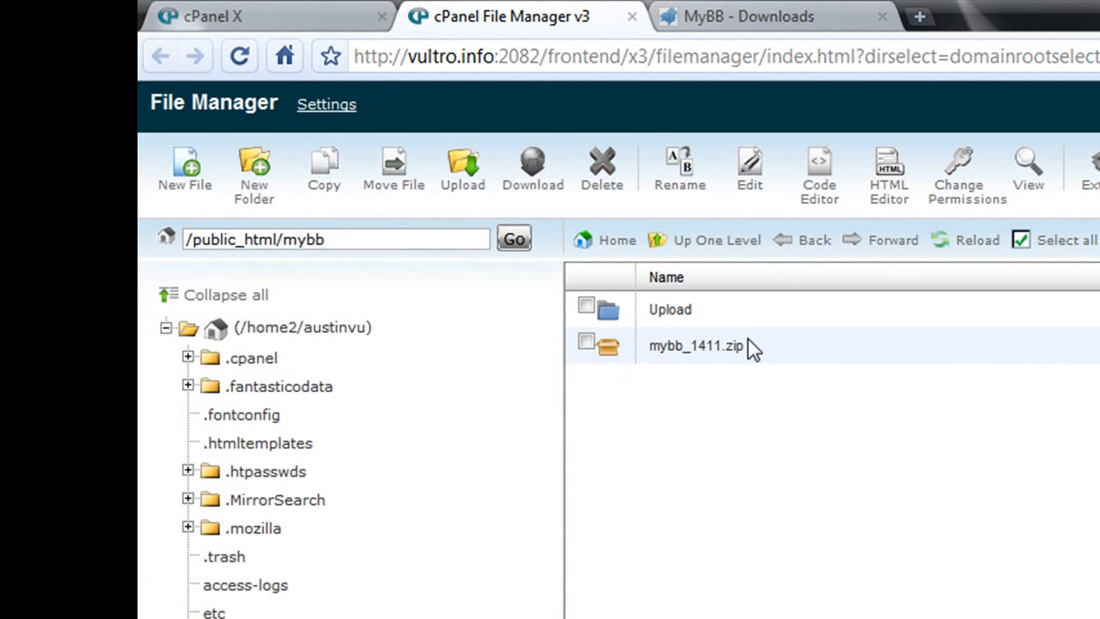
# - Delete the mybb_1411.zip archive from /public_html/mybb
pyautogui.click(747, 346)
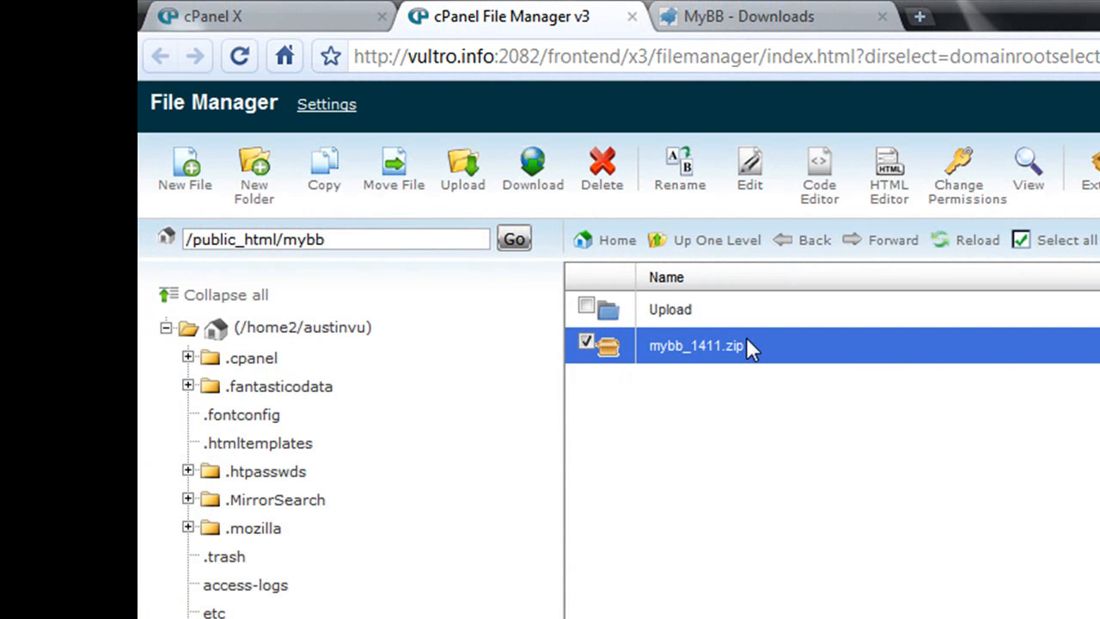
pyautogui.press('Delete')
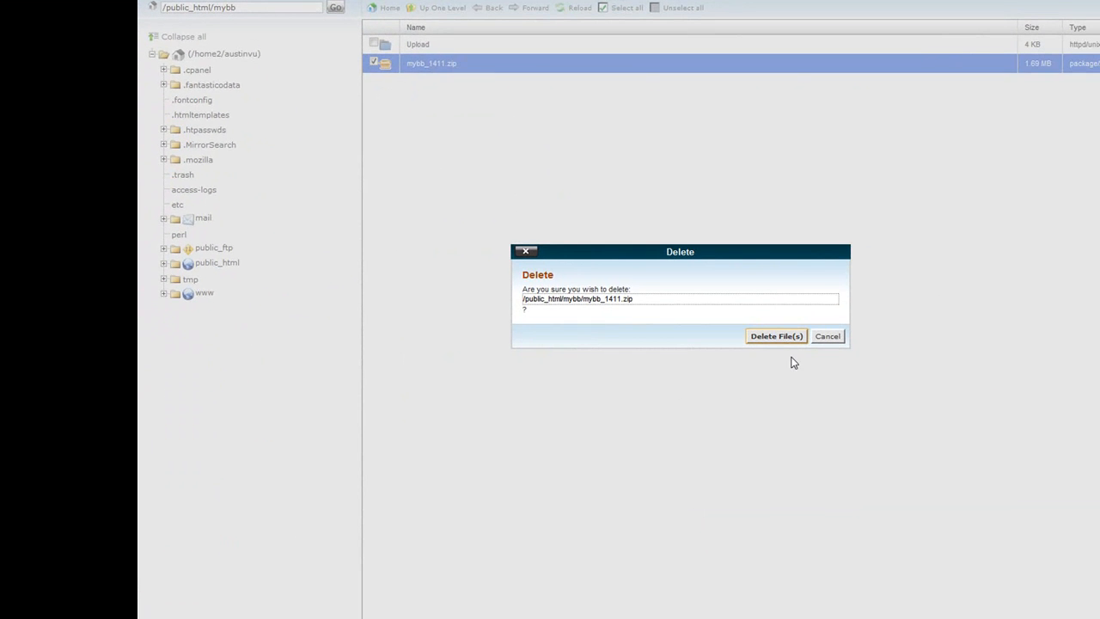
pyautogui.click(776, 337)
# - Move all files inside the Upload folder up into /public_html/mybb
pyautogui.doubleClick(413, 44)
pyautogui.moveTo(401, 40); pyautogui.dragTo(460, 443)
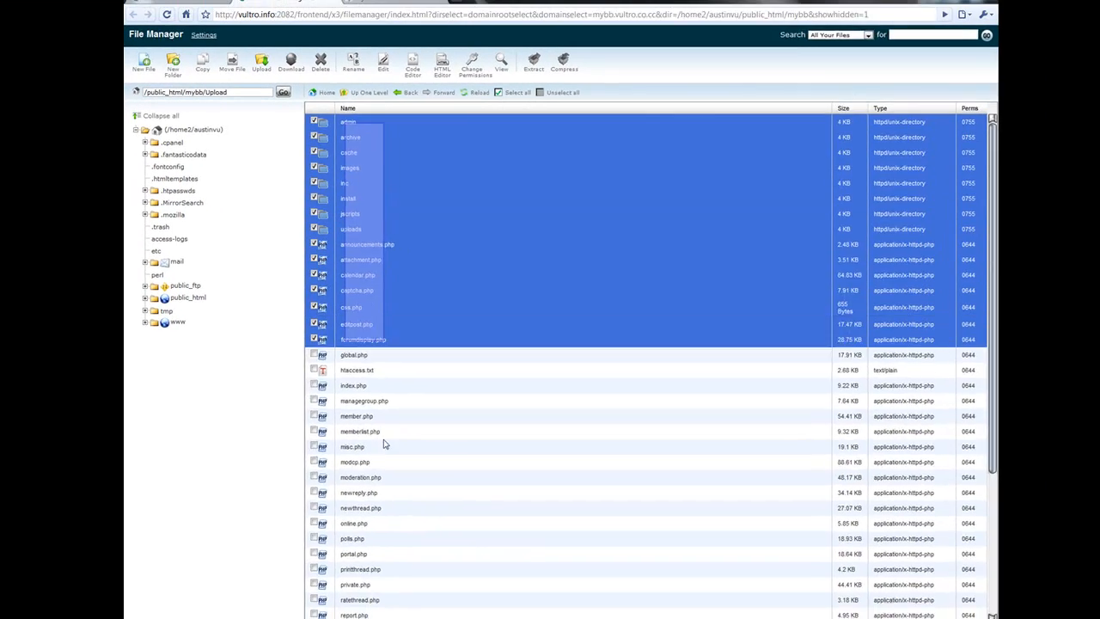
pyautogui.moveTo(384, 444); pyautogui.dragTo(409, 615)
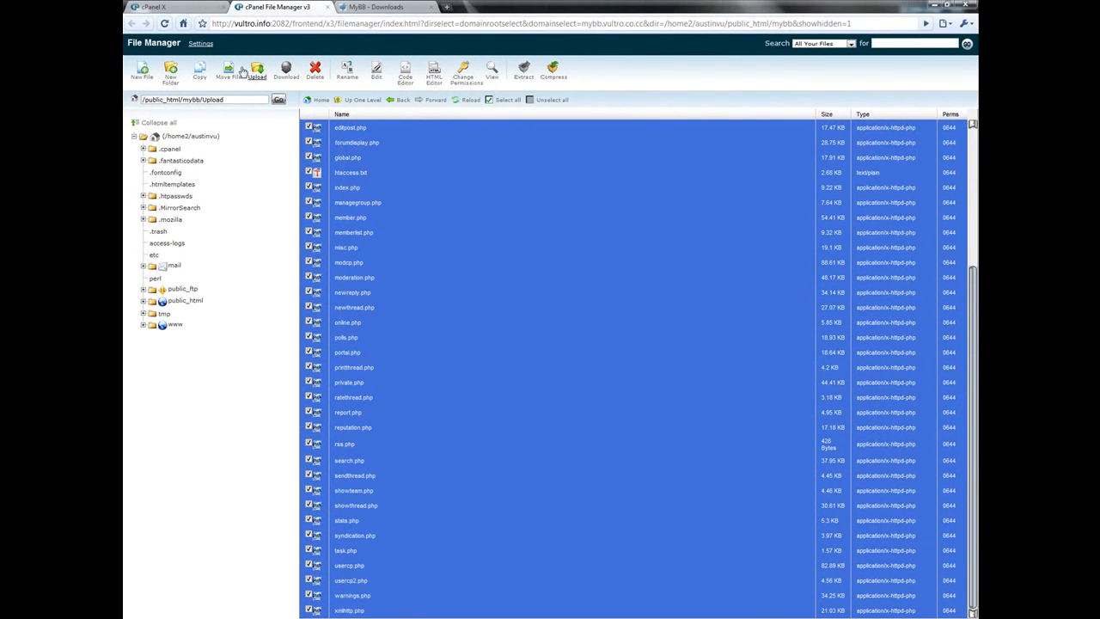
pyautogui.click(229, 71)
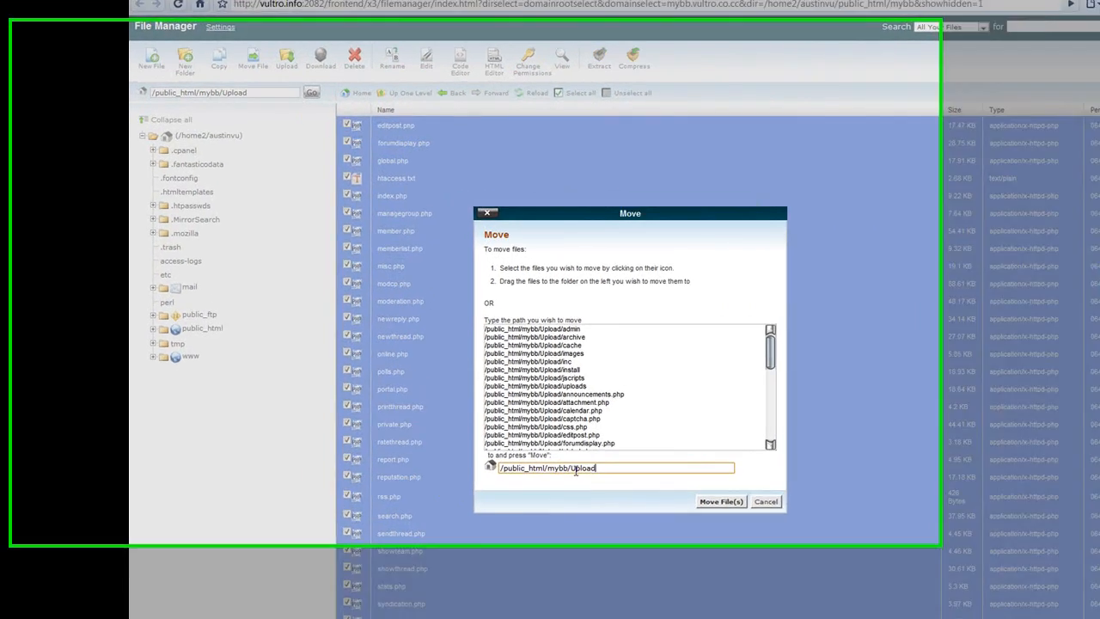
pyautogui.moveTo(508, 419); pyautogui.dragTo(550, 420)
pyautogui.press('BackSpace')
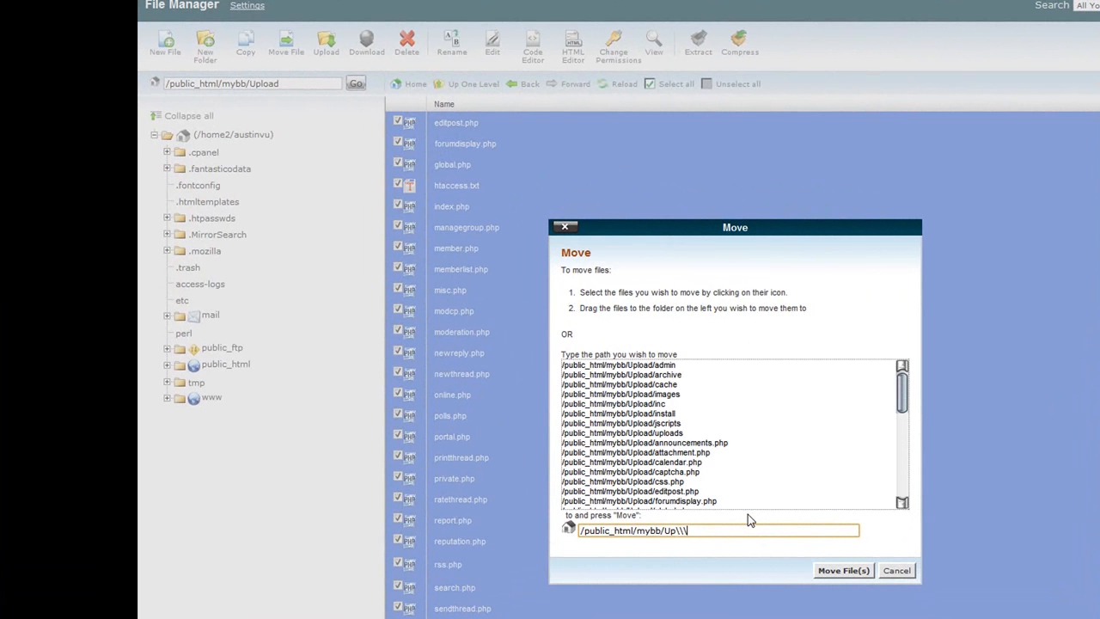
pyautogui.press('BackSpace')
pyautogui.press('BackSpace')
pyautogui.click(833, 569)
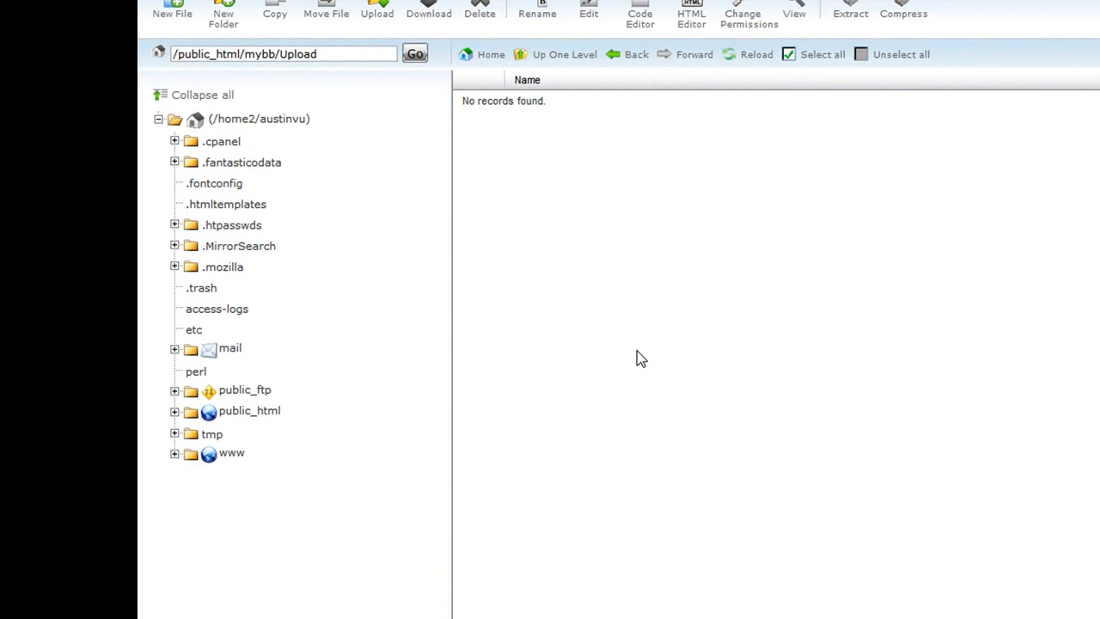
# - Delete the now-empty Upload folder from /public_html/mybb
pyautogui.click(572, 60)
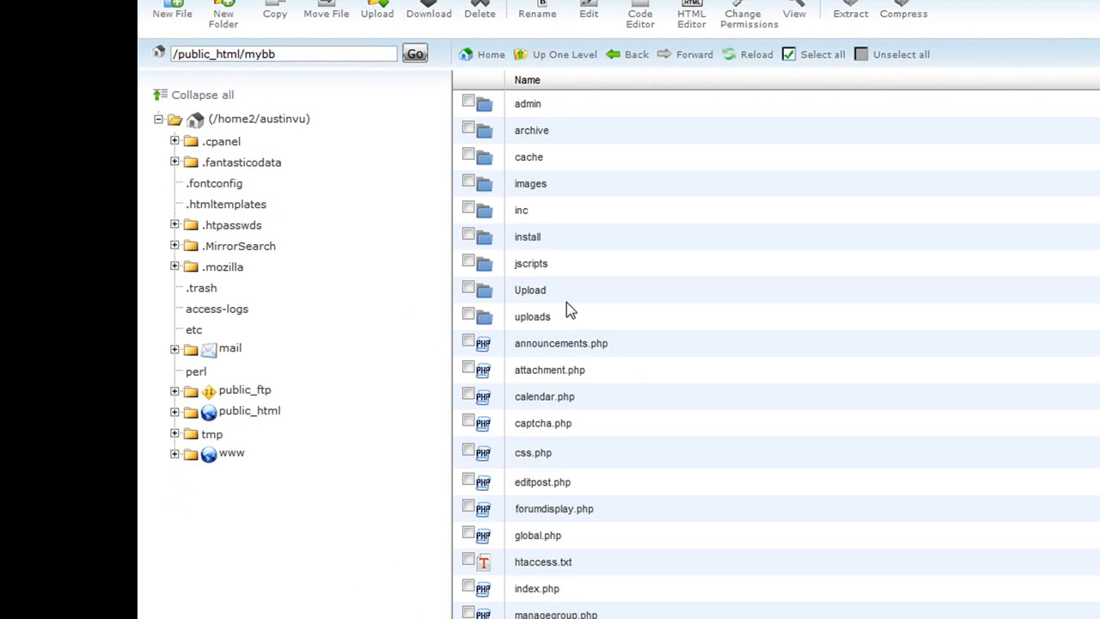
pyautogui.click(542, 292)
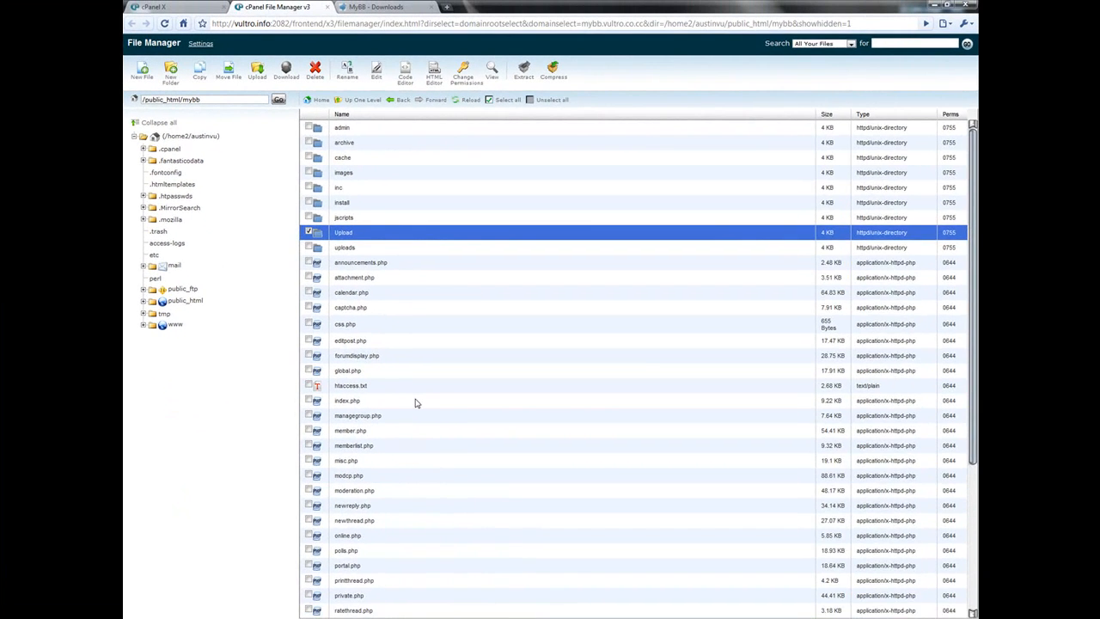
pyautogui.press('Delete')
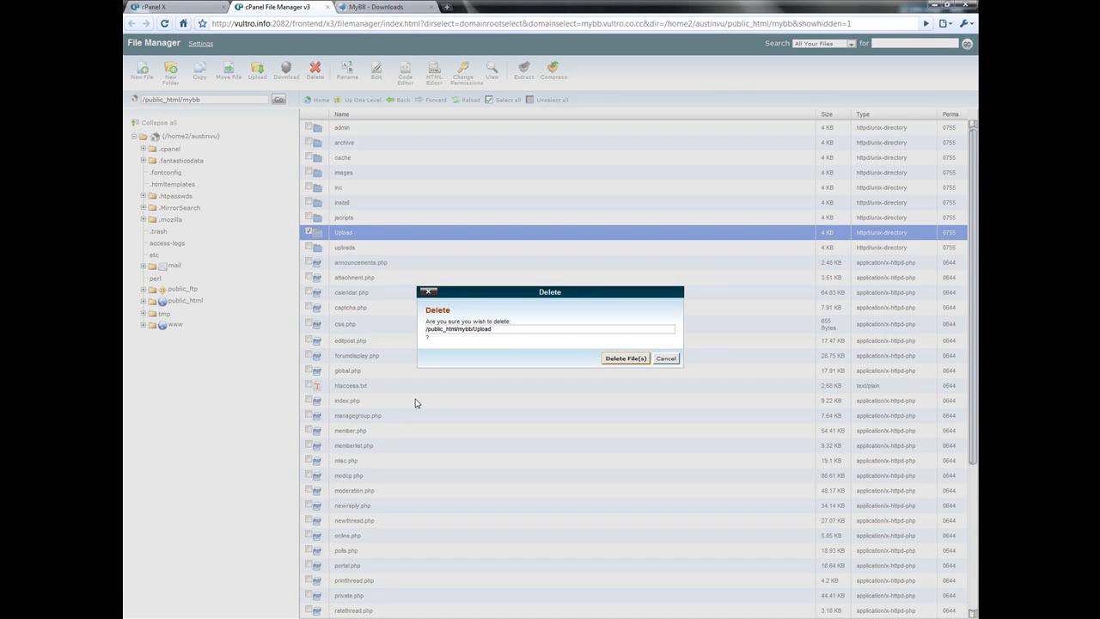
pyautogui.click(646, 358)
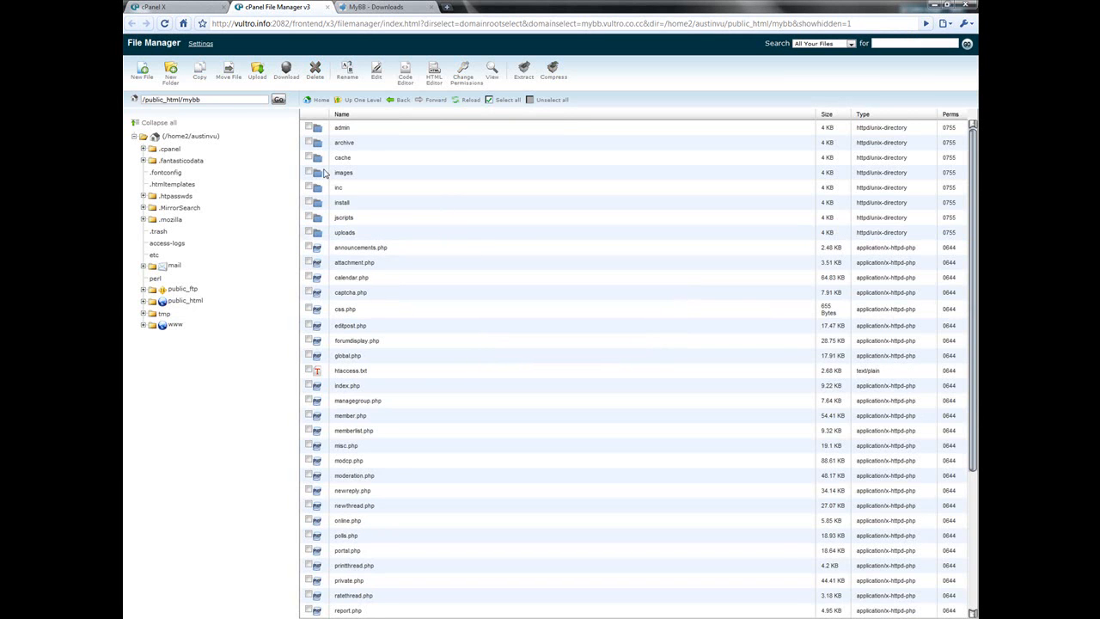
# - Open vultro.info/mybb/ in a new browser tab
pyautogui.click(392, 5)
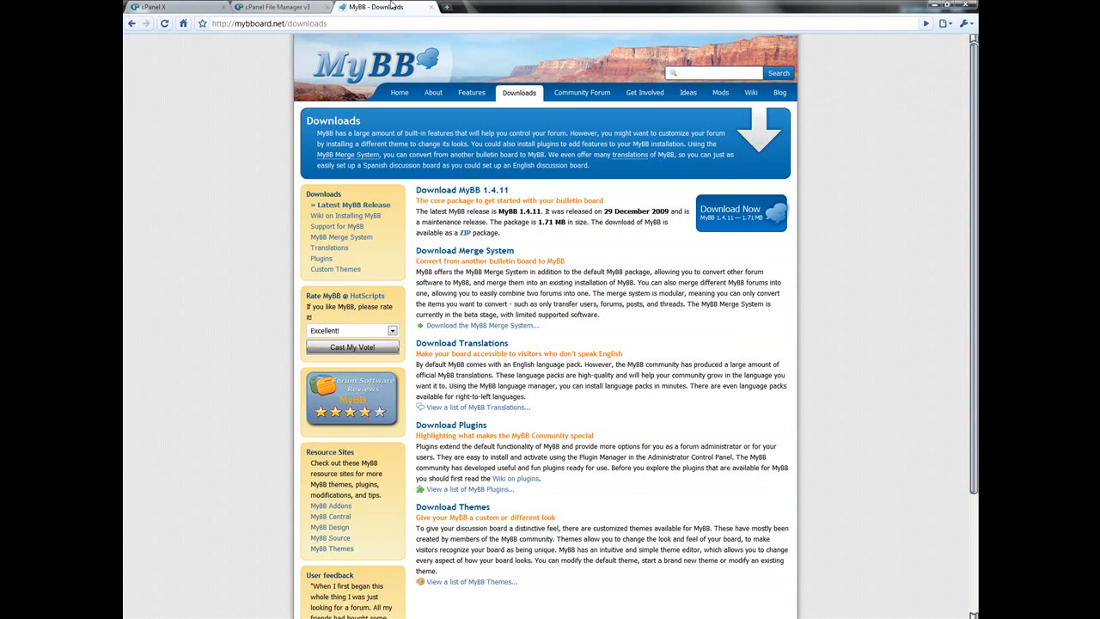
pyautogui.hotkey('ctrl', 't')
pyautogui.write('vu')
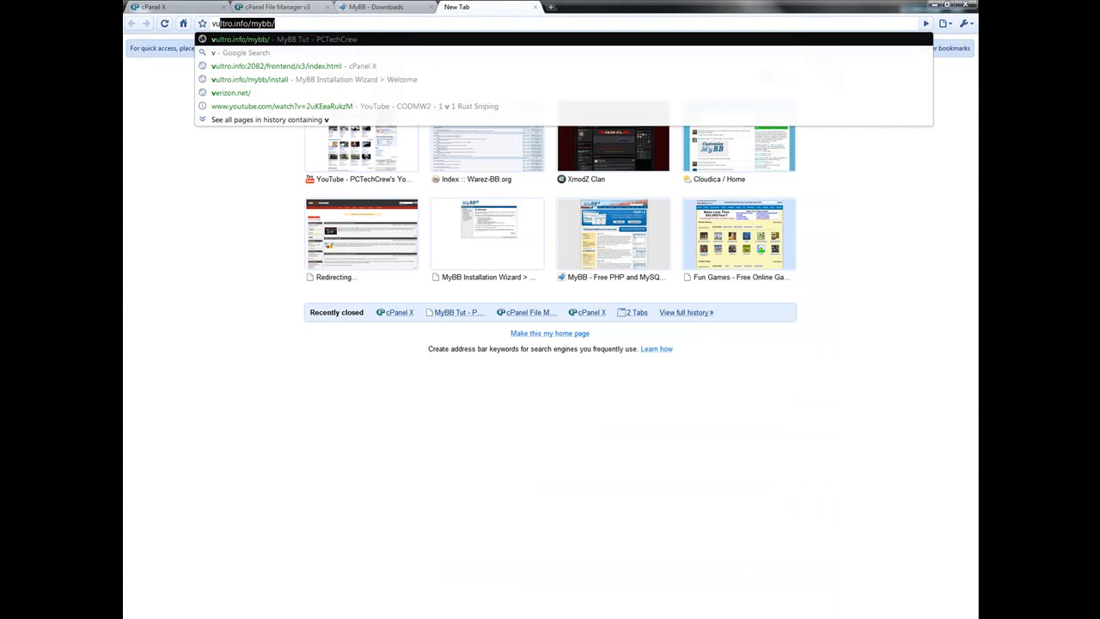
pyautogui.press('Return')
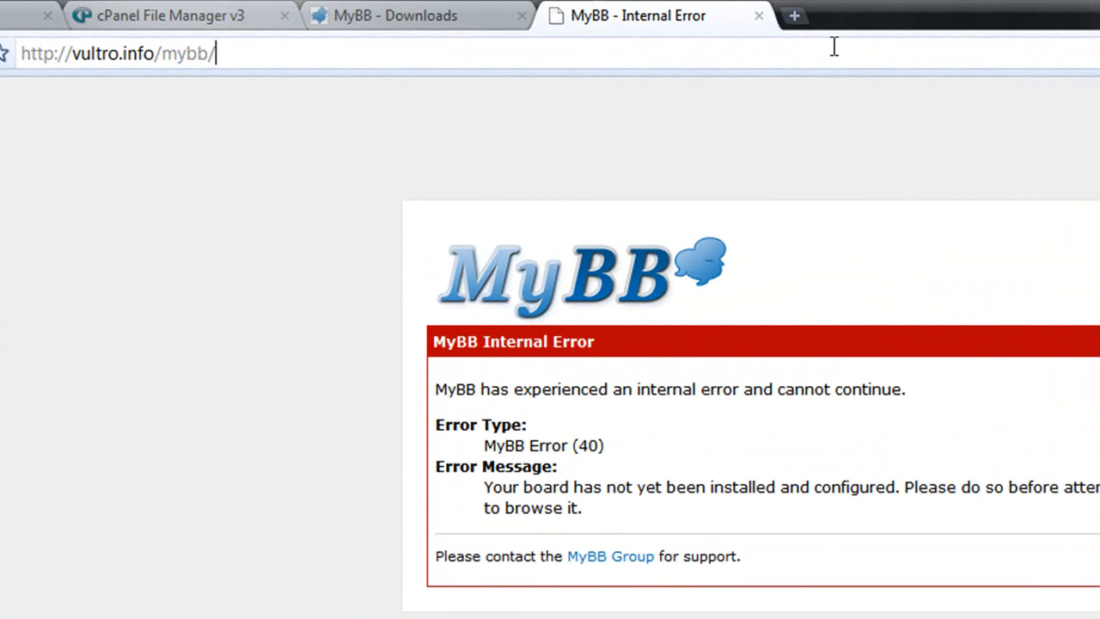
# - Load the installer at vultro.info/mybb/install and advance past the welcome and license agreement pages
pyautogui.write('insta')
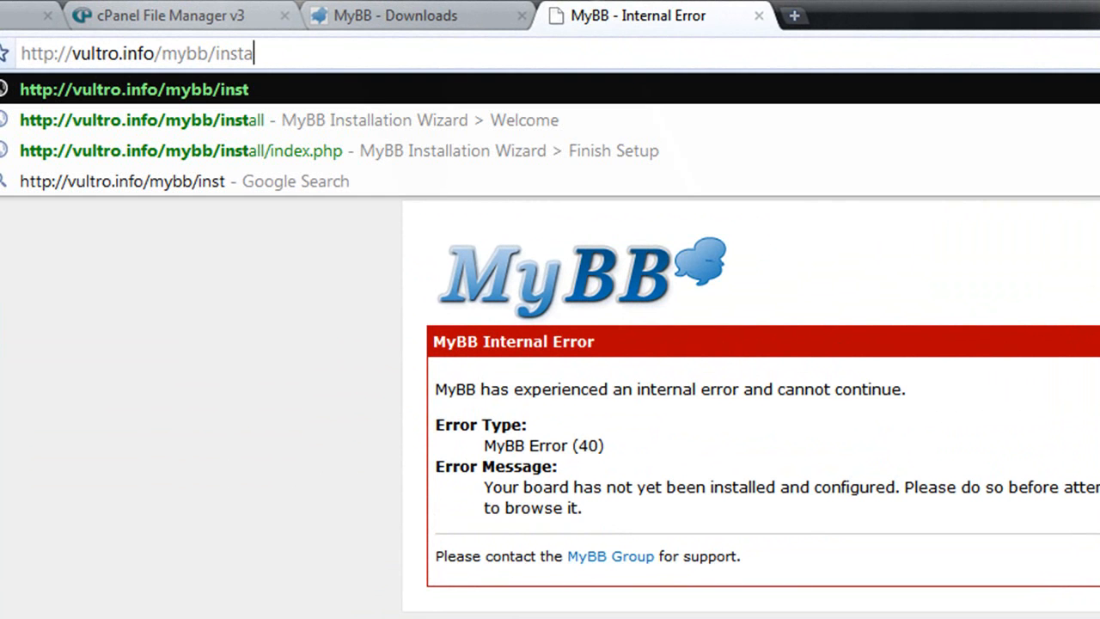
pyautogui.write('ll')
pyautogui.press('Return')
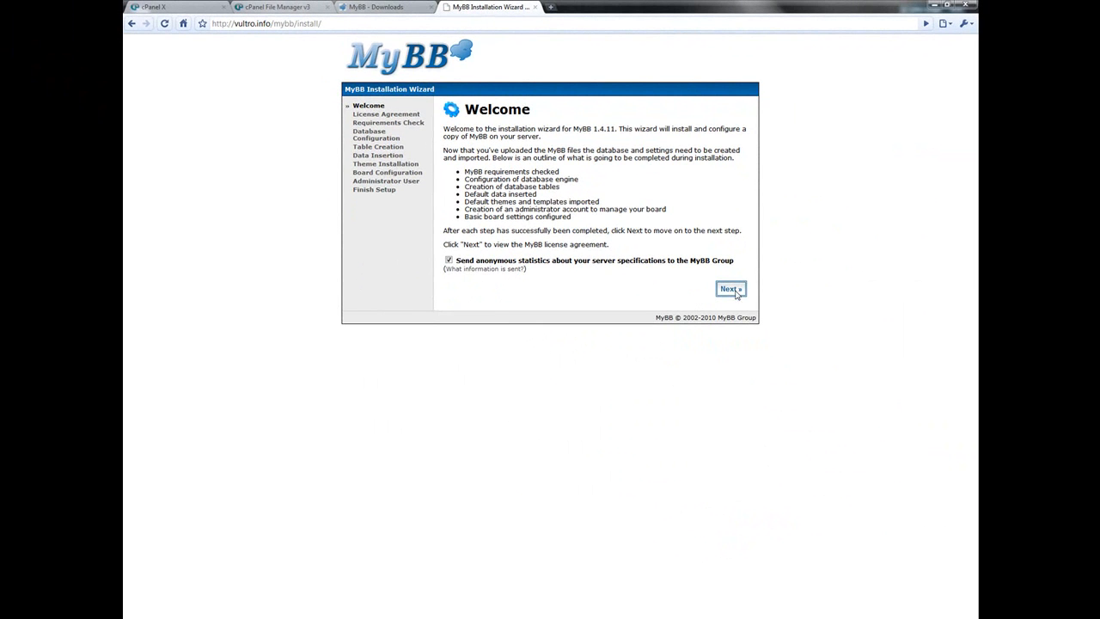
pyautogui.click(731, 292)
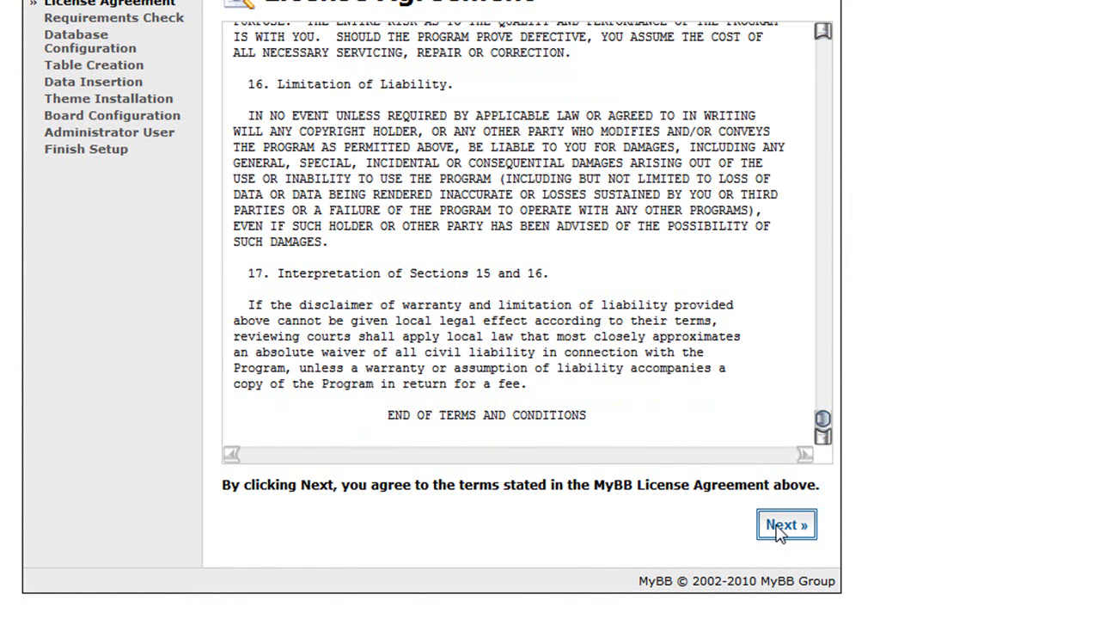
pyautogui.click(778, 527)
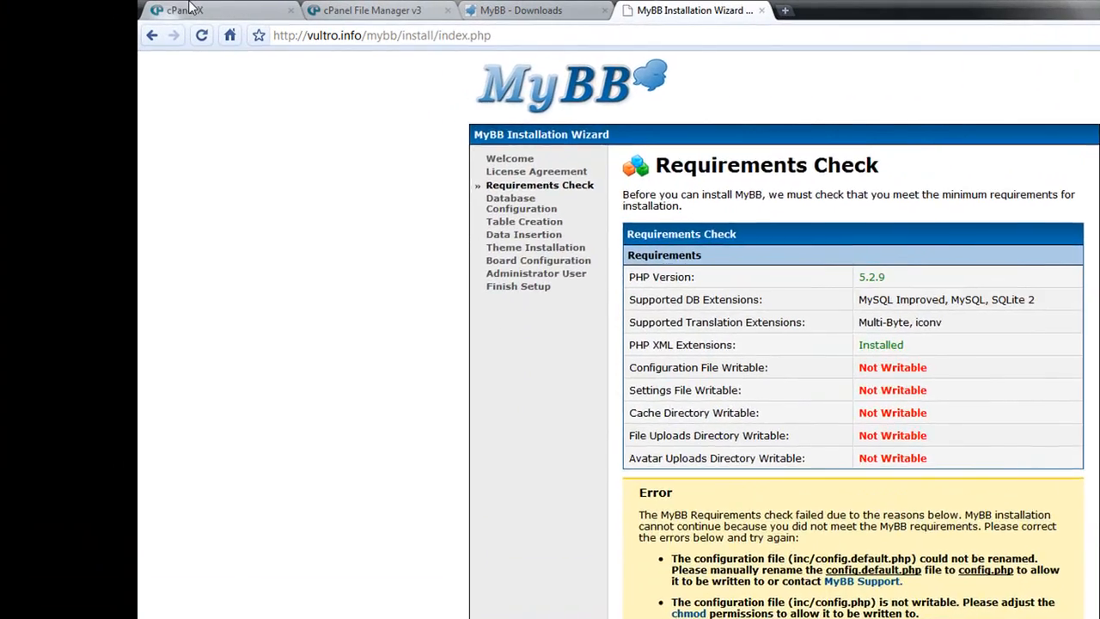
# - Compare the installer's requirements check errors against the mybb folder in File Manager
pyautogui.click(158, 6)
pyautogui.click(692, 11)
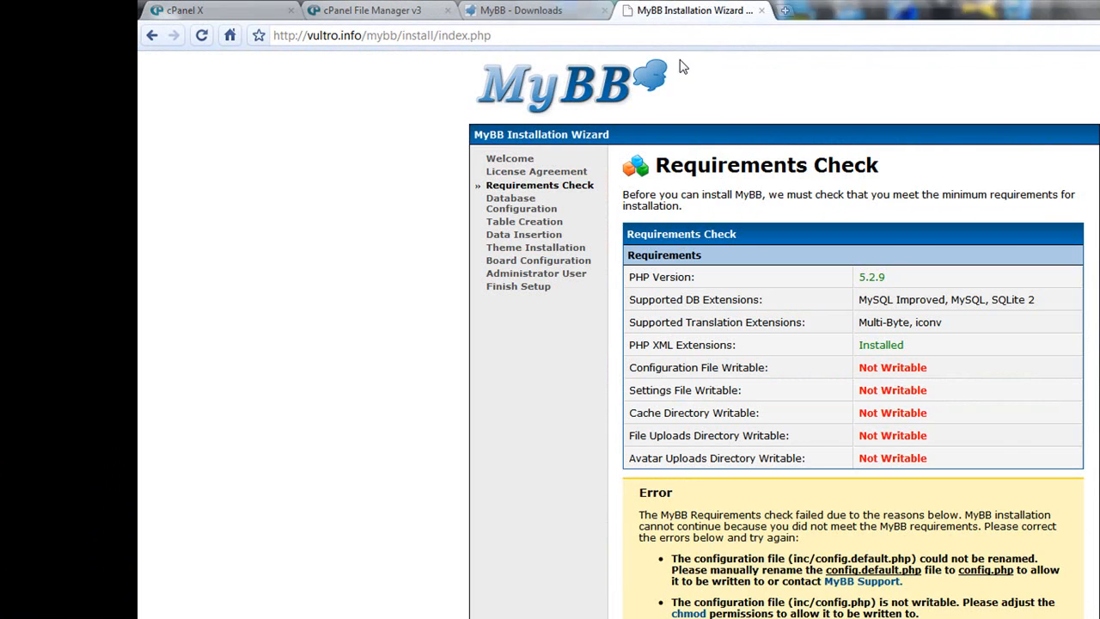
pyautogui.click(521, 10)
pyautogui.click(233, 7)
pyautogui.click(389, 8)
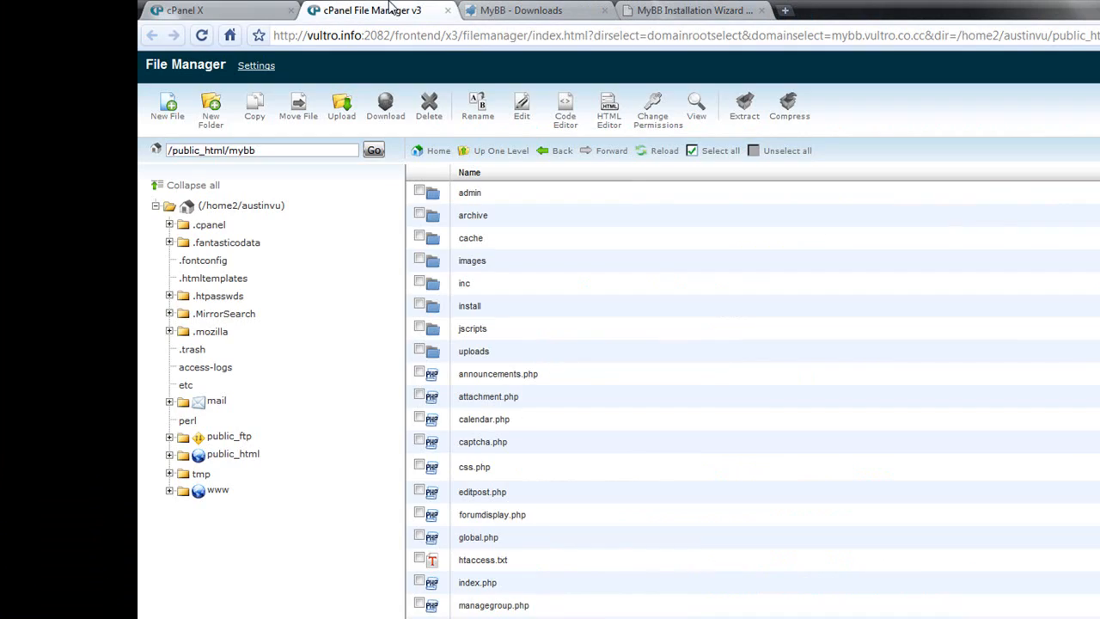
pyautogui.click(694, 10)
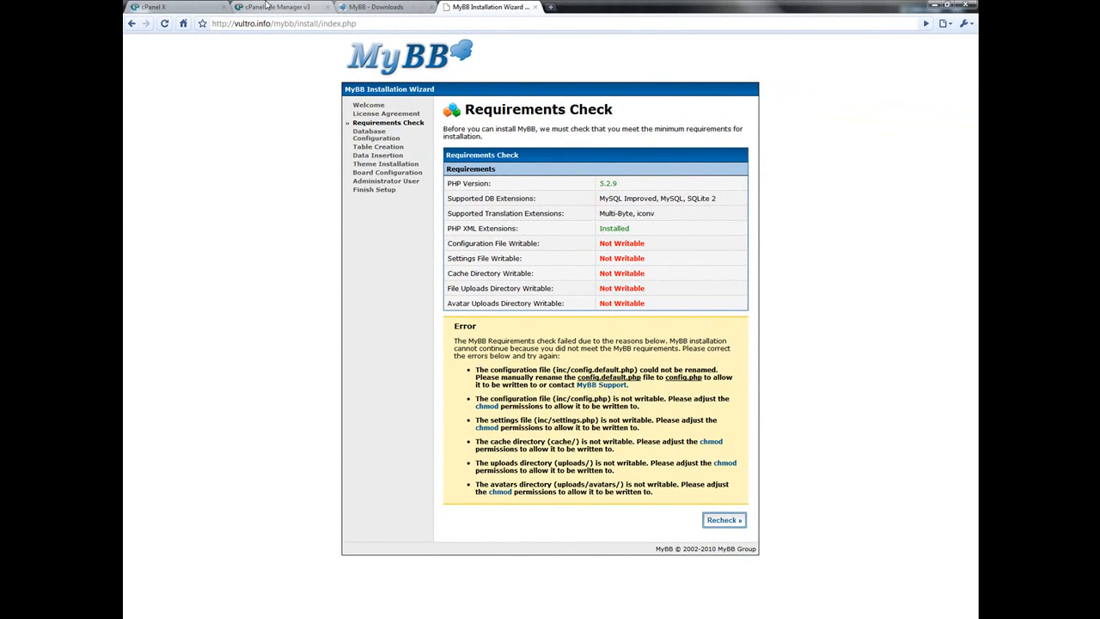
# - Rename config.default.php in the mybb inc folder to config.php
pyautogui.click(268, 7)
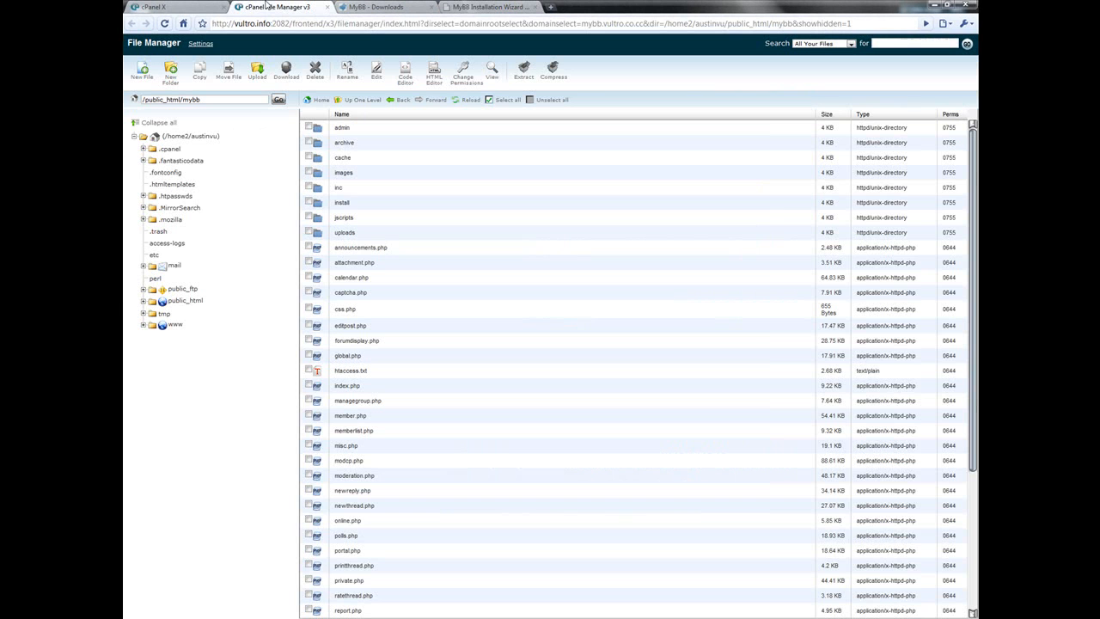
pyautogui.doubleClick(336, 186)
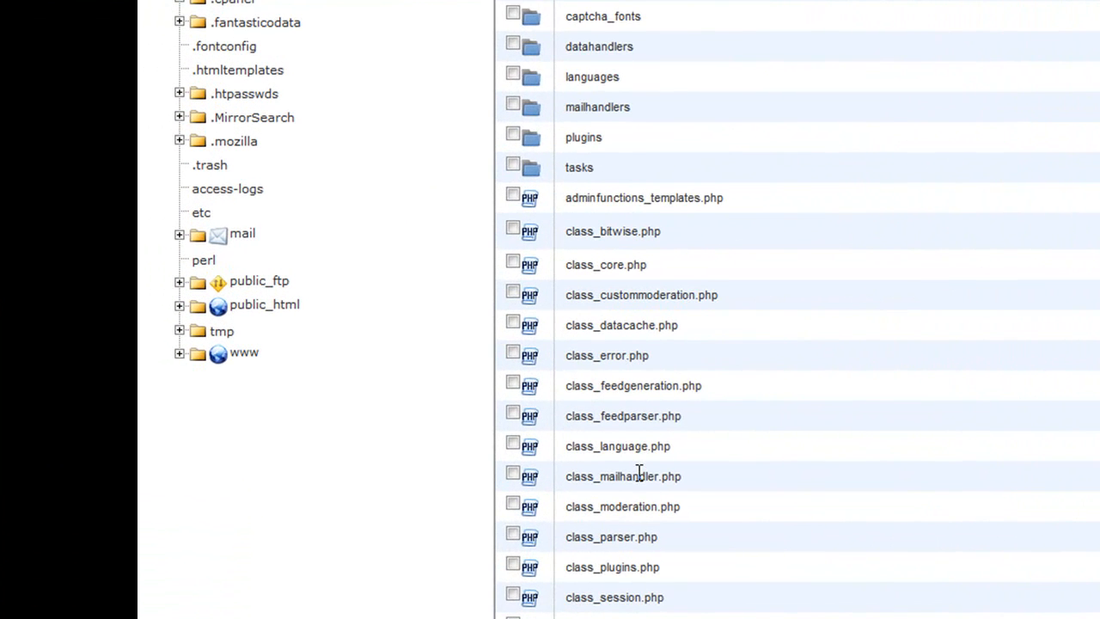
pyautogui.scroll(-5, 559, 481)
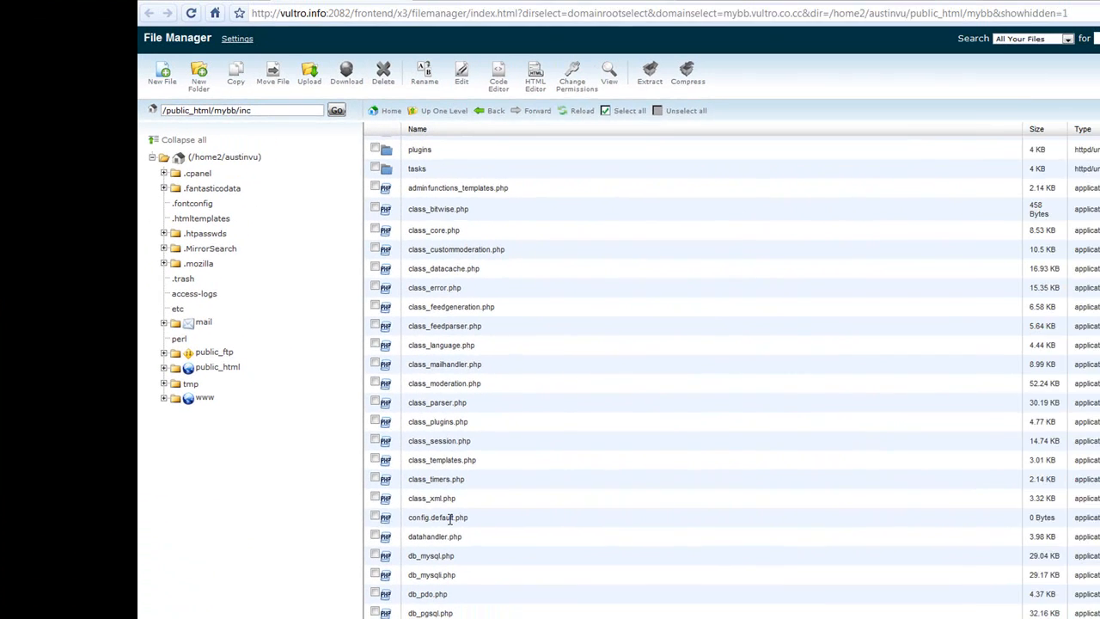
pyautogui.click(635, 542)
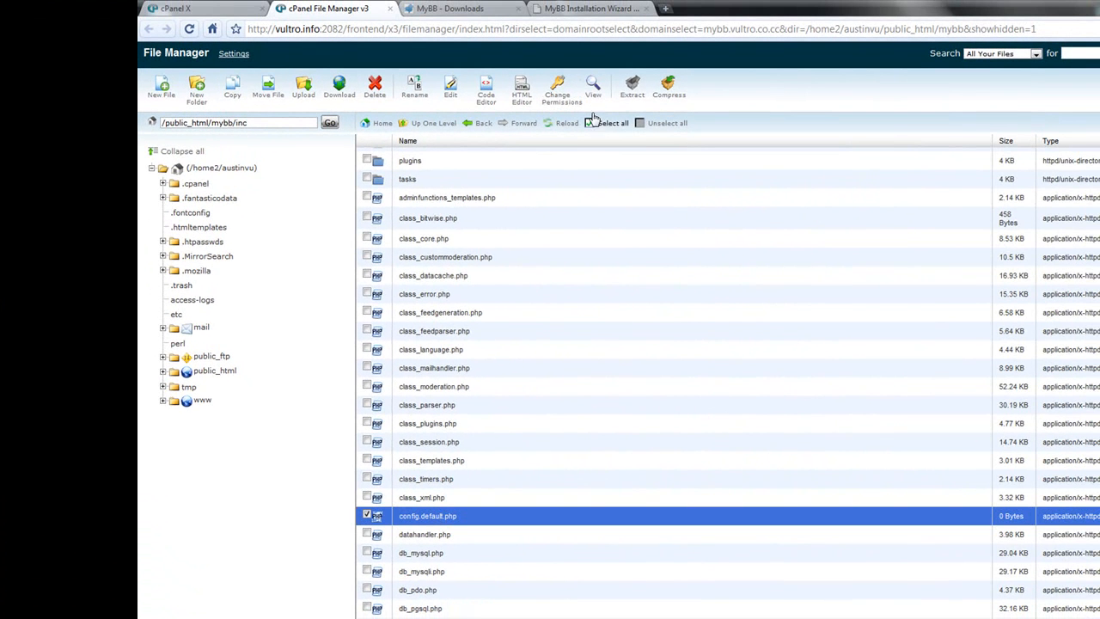
pyautogui.click(415, 90)
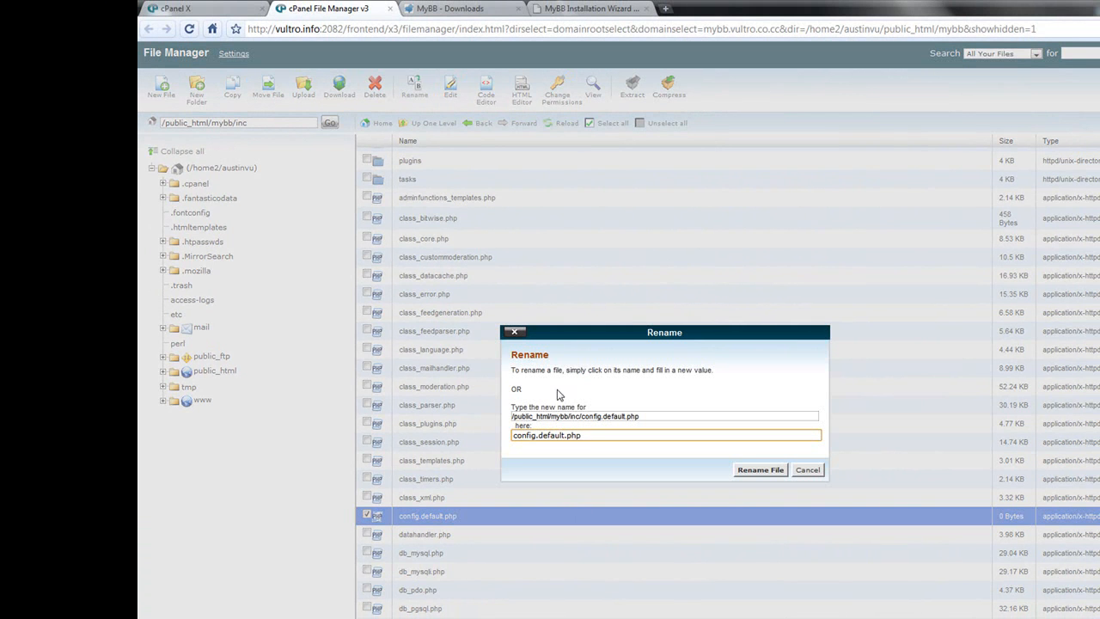
pyautogui.moveTo(539, 438); pyautogui.dragTo(559, 439)
pyautogui.press('BackSpace')
pyautogui.press('Delete')
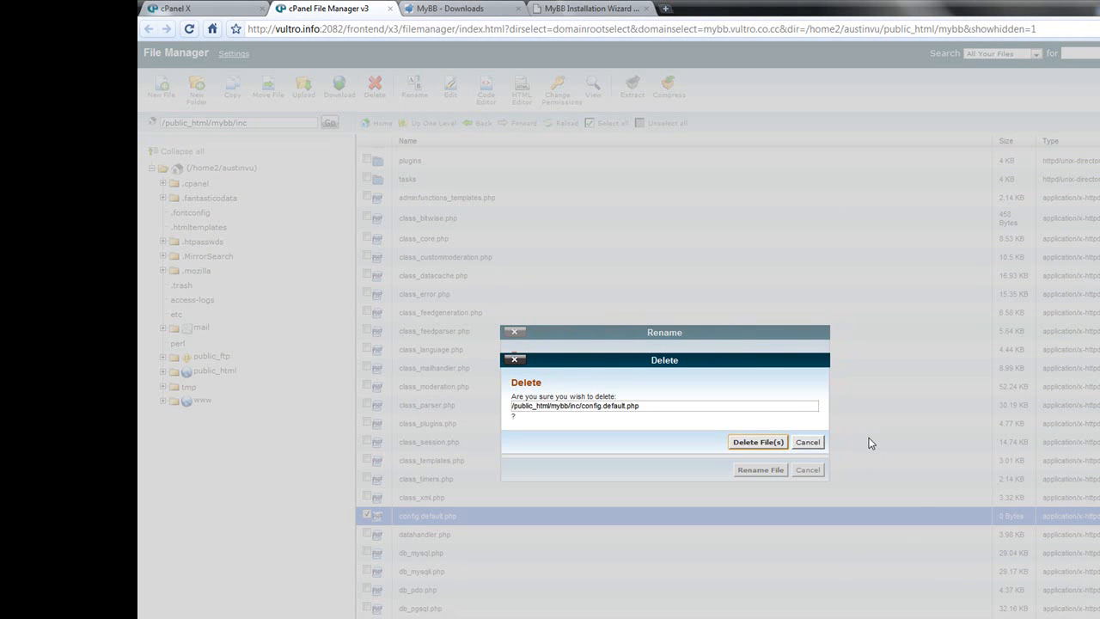
pyautogui.click(810, 446)
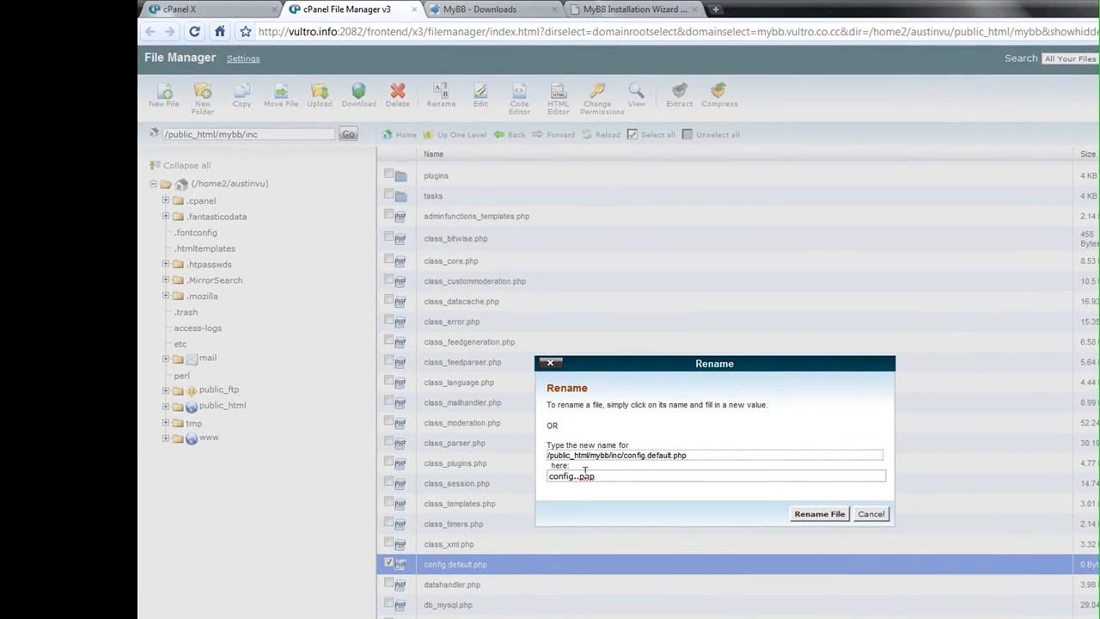
pyautogui.click(535, 438)
pyautogui.press('BackSpace')
pyautogui.write('.')
pyautogui.press('BackSpace')
pyautogui.click(821, 514)
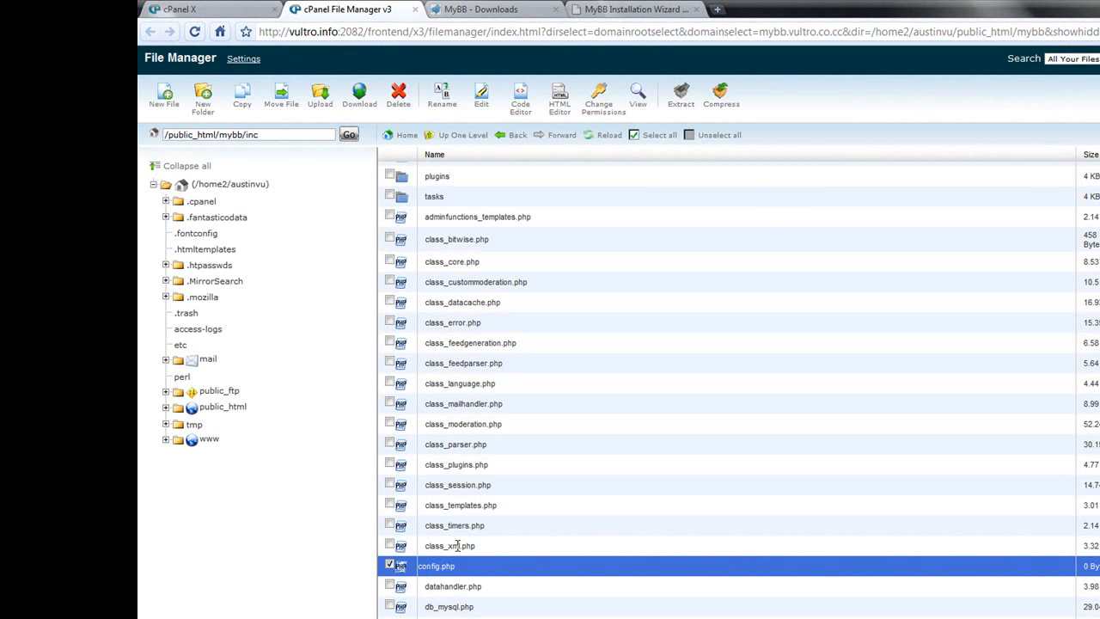
# - Set config.php's permissions to 777 with write access for group and world
pyautogui.click(599, 107)
pyautogui.click(603, 459)
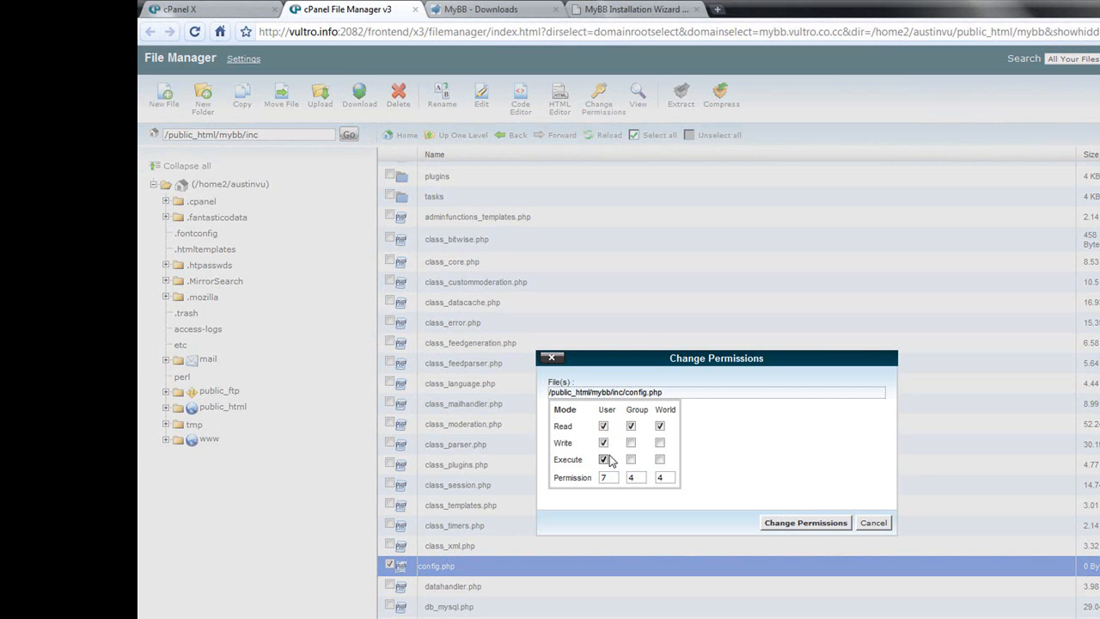
pyautogui.click(632, 461)
pyautogui.click(632, 442)
pyautogui.click(660, 443)
pyautogui.click(830, 527)
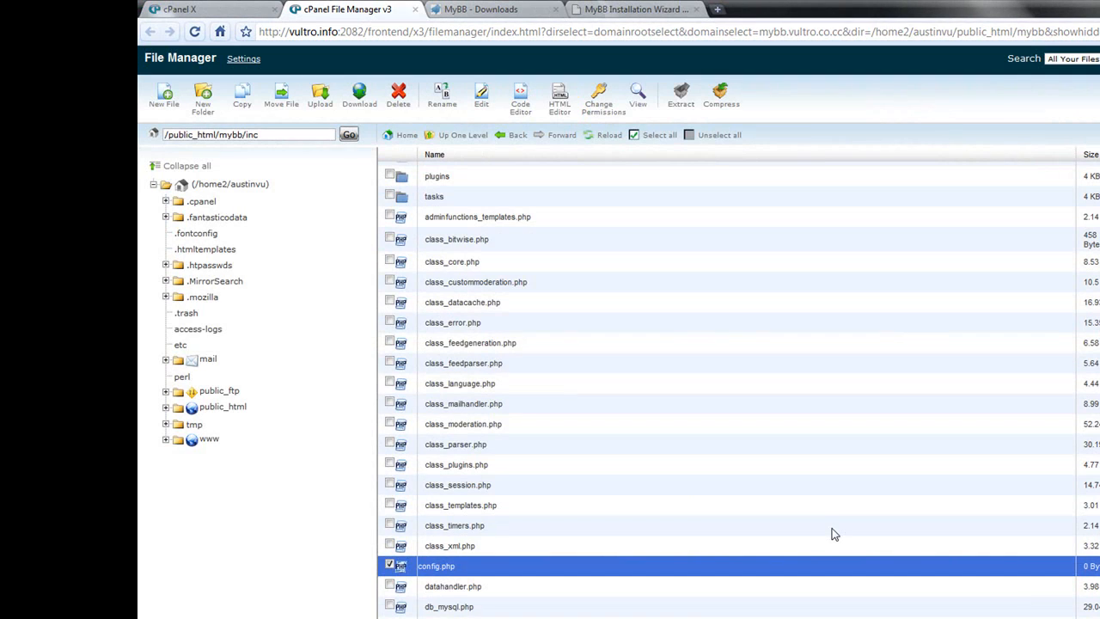
# - Set settings.php in the inc folder to permissions 777
pyautogui.click(487, 7)
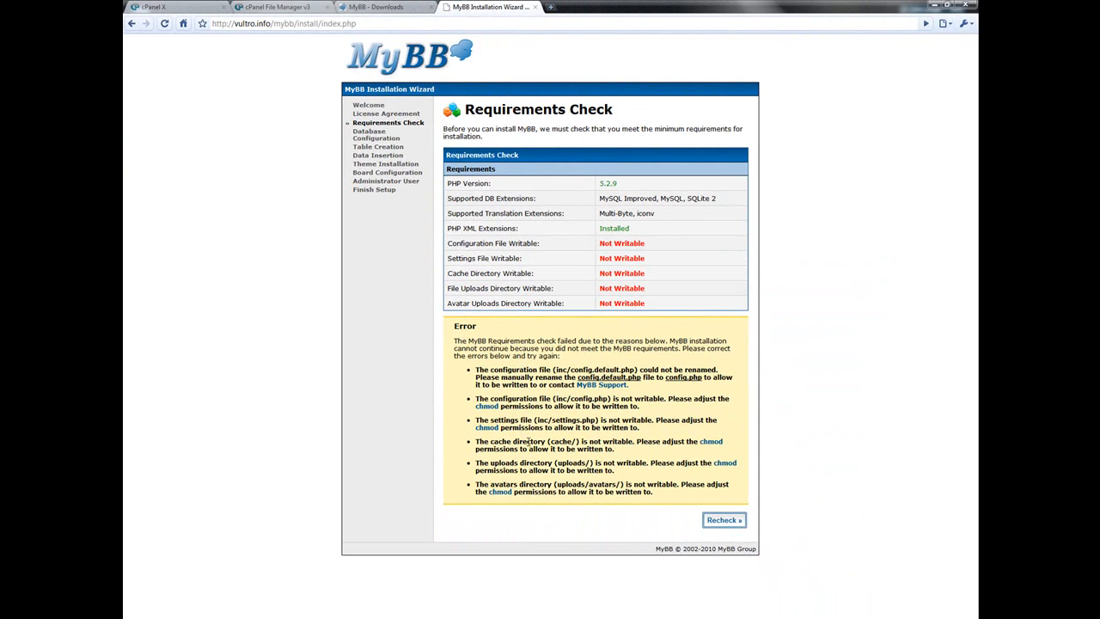
pyautogui.click(275, 7)
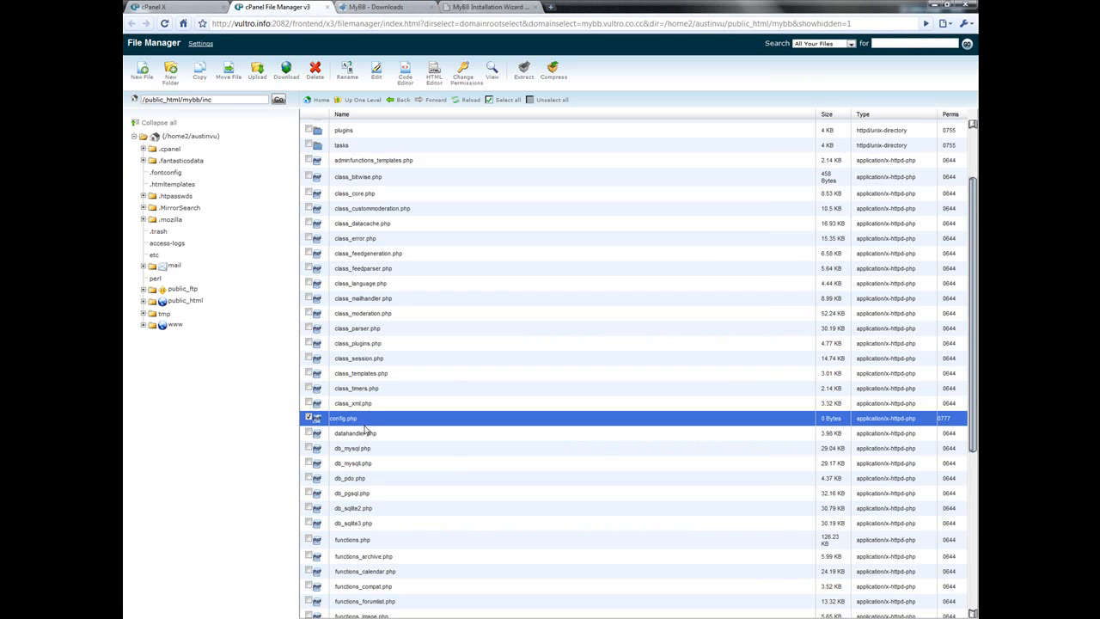
pyautogui.scroll(-5, 412, 518)
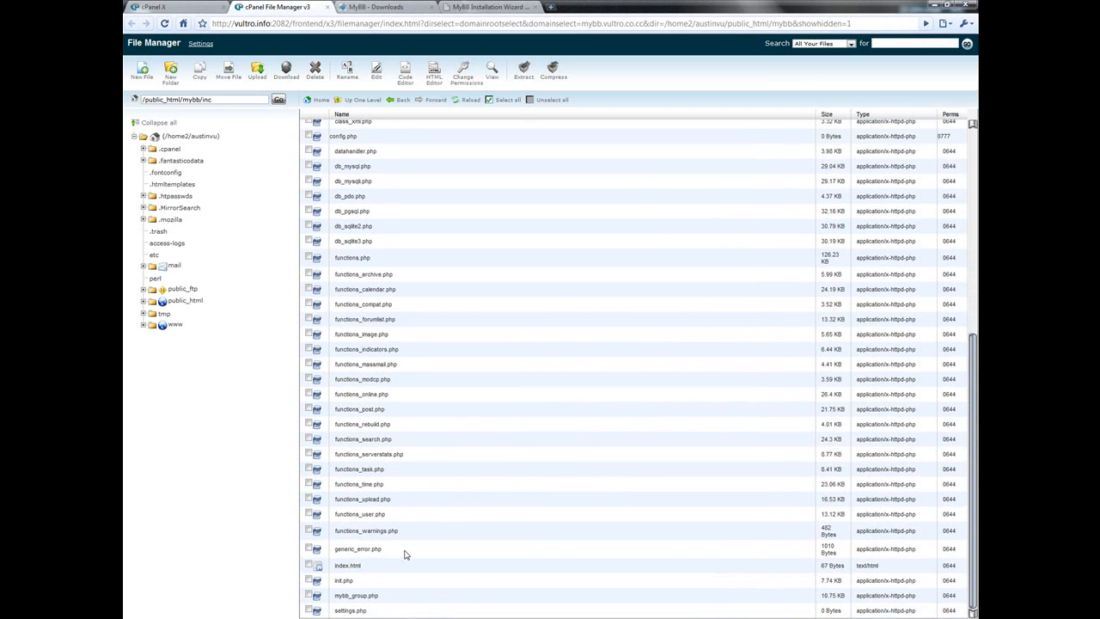
pyautogui.click(349, 610)
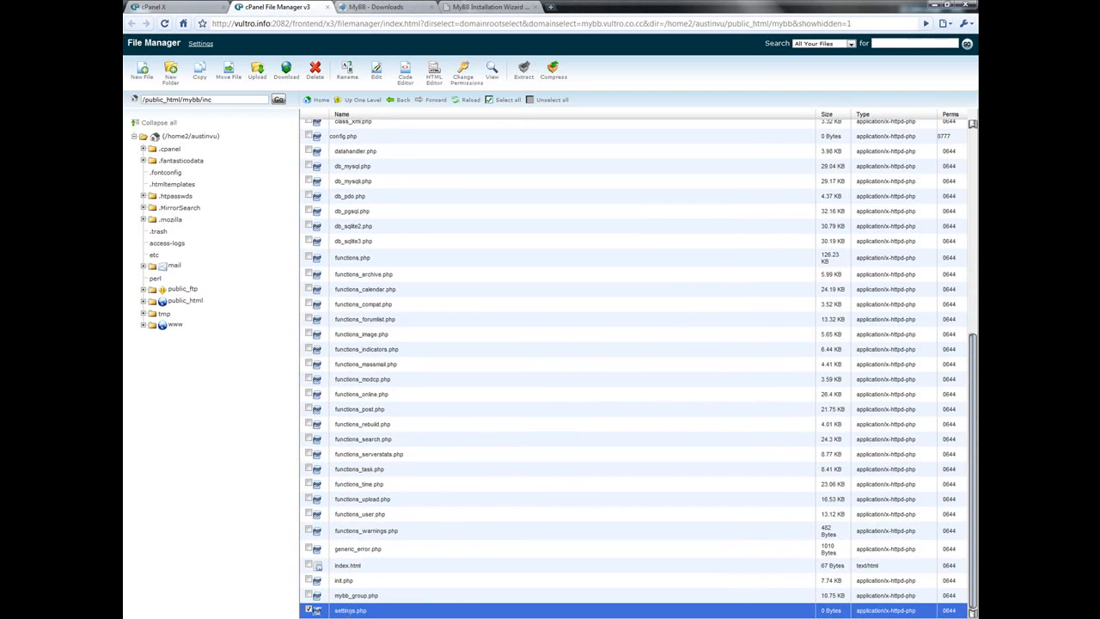
pyautogui.click(464, 73)
pyautogui.click(486, 339)
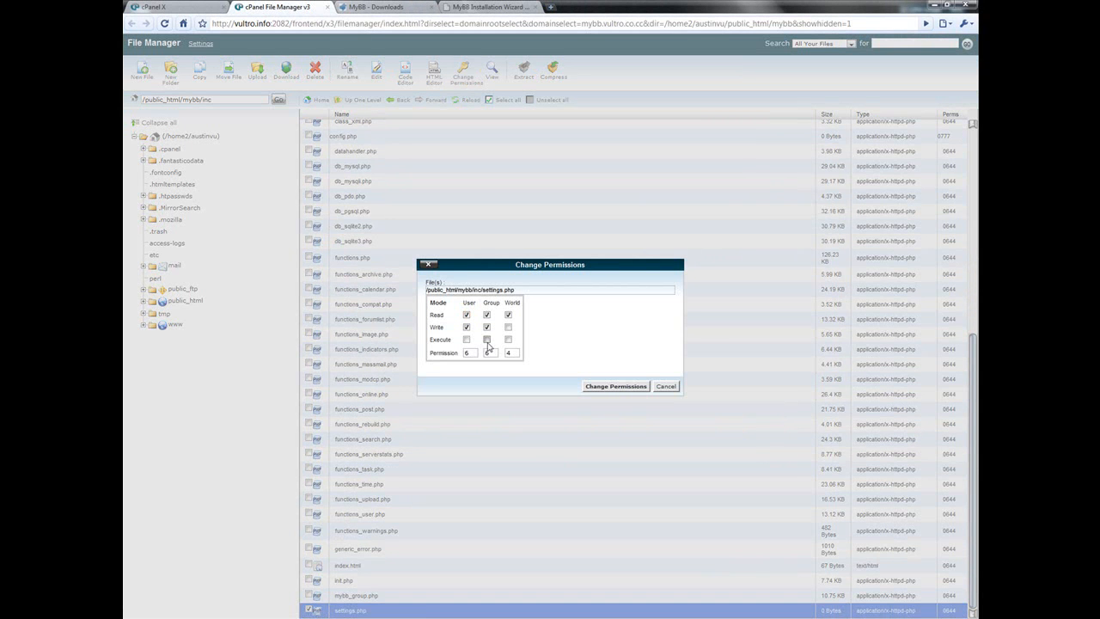
pyautogui.click(466, 339)
pyautogui.click(509, 340)
pyautogui.click(508, 328)
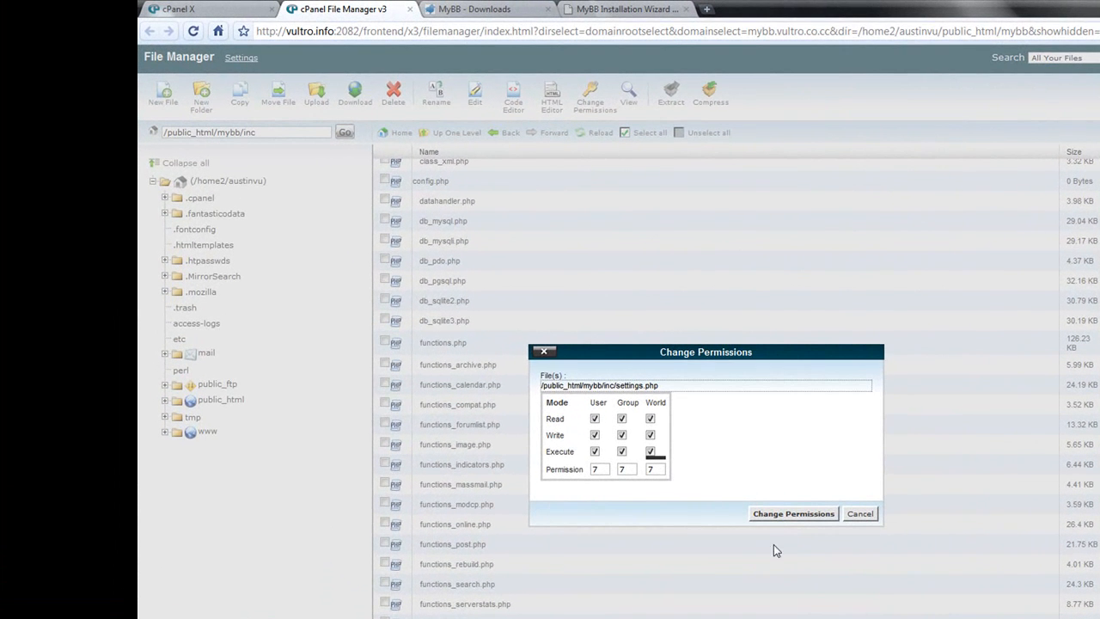
pyautogui.click(790, 516)
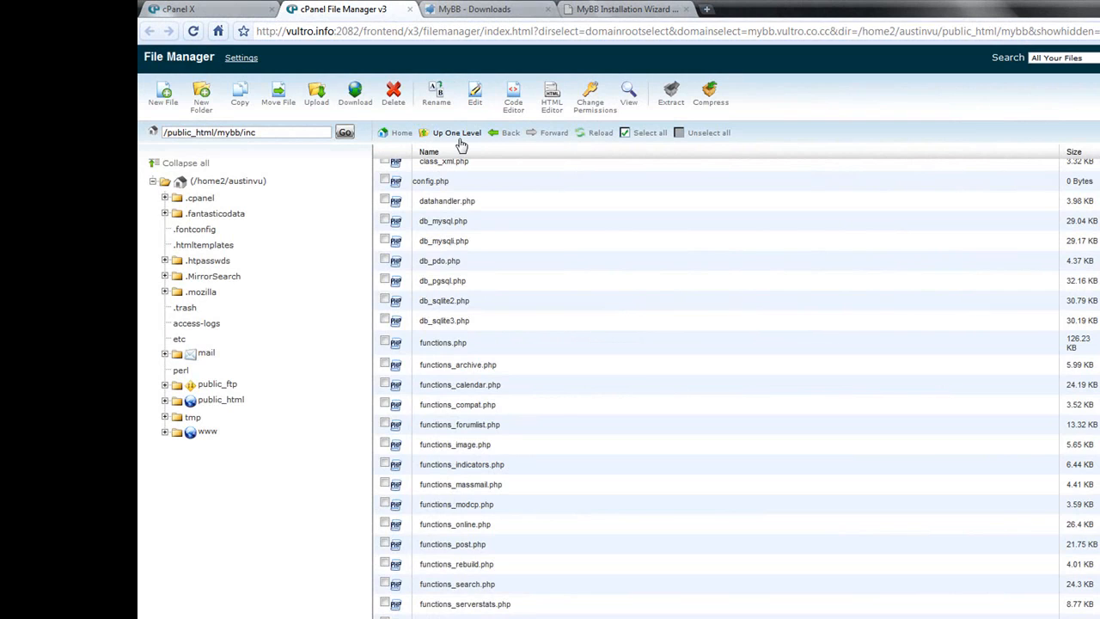
# - Go up to the mybb folder and grant world write permission on the cache folder
pyautogui.click(626, 9)
pyautogui.click(356, 9)
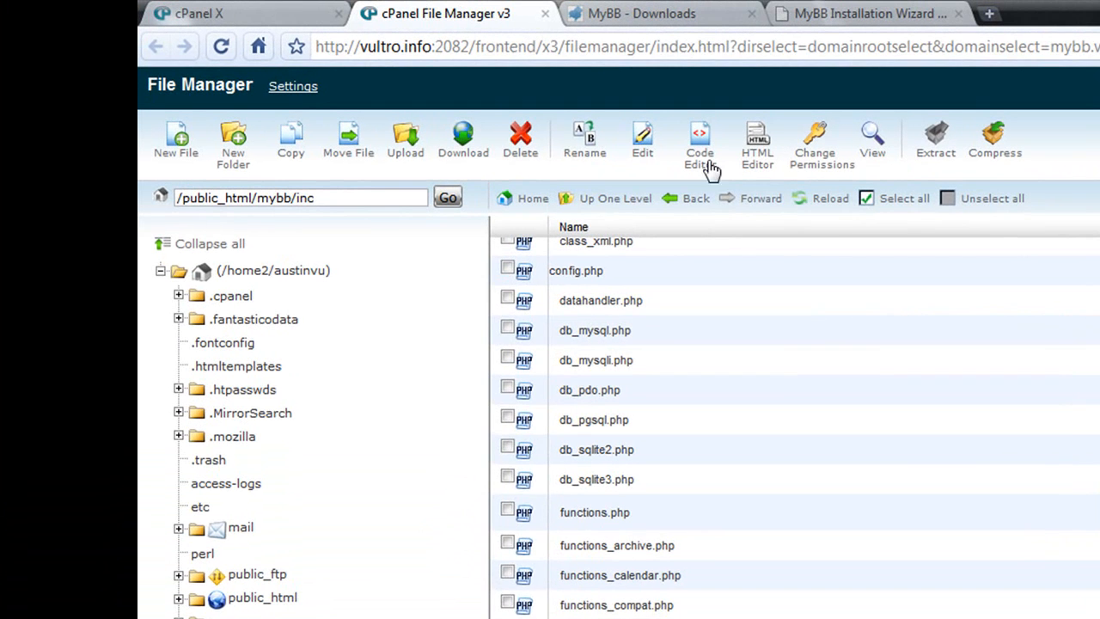
pyautogui.click(579, 197)
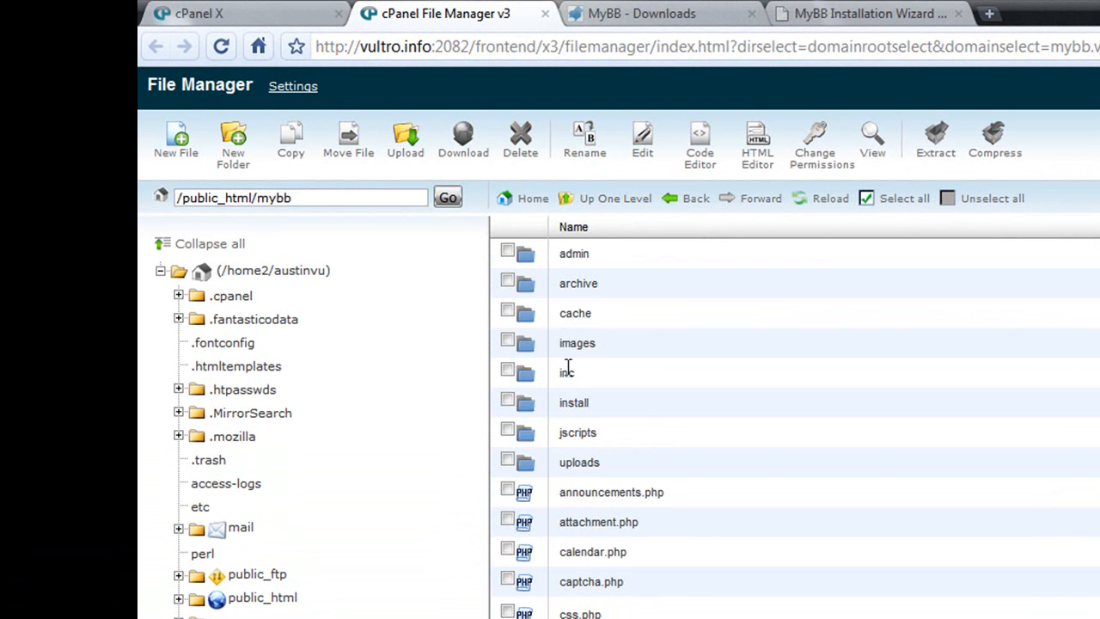
pyautogui.click(583, 313)
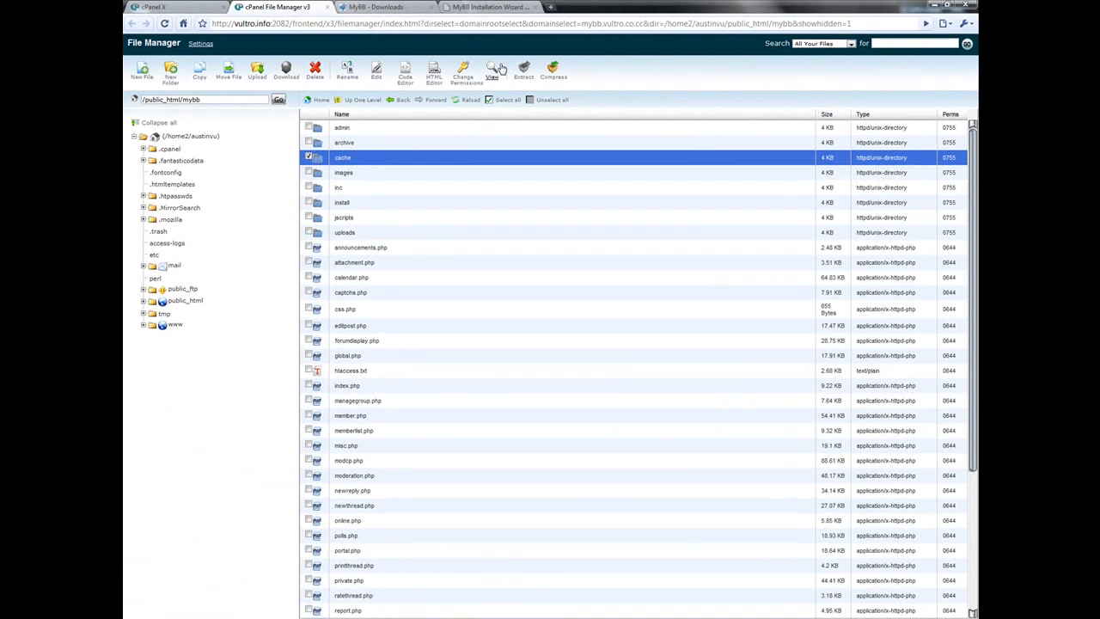
pyautogui.click(465, 78)
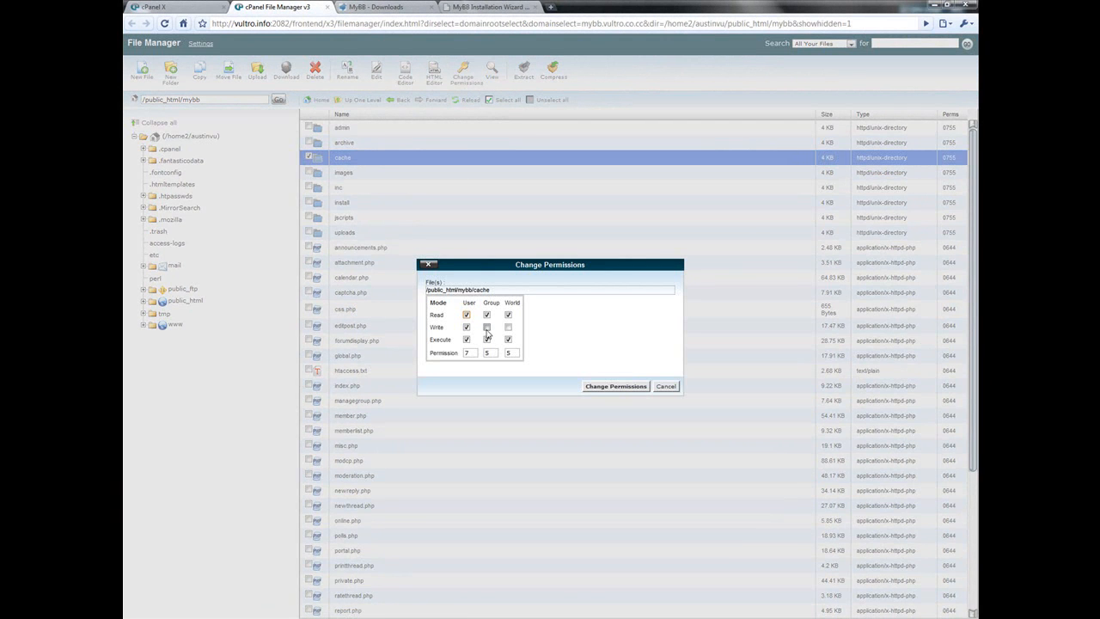
pyautogui.click(508, 327)
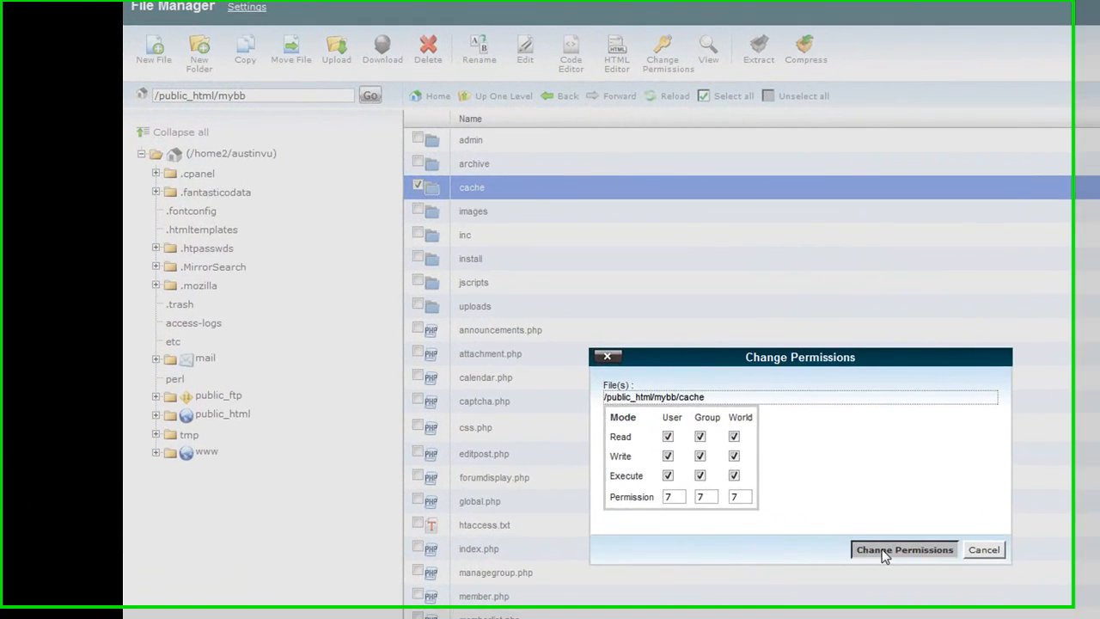
pyautogui.click(615, 386)
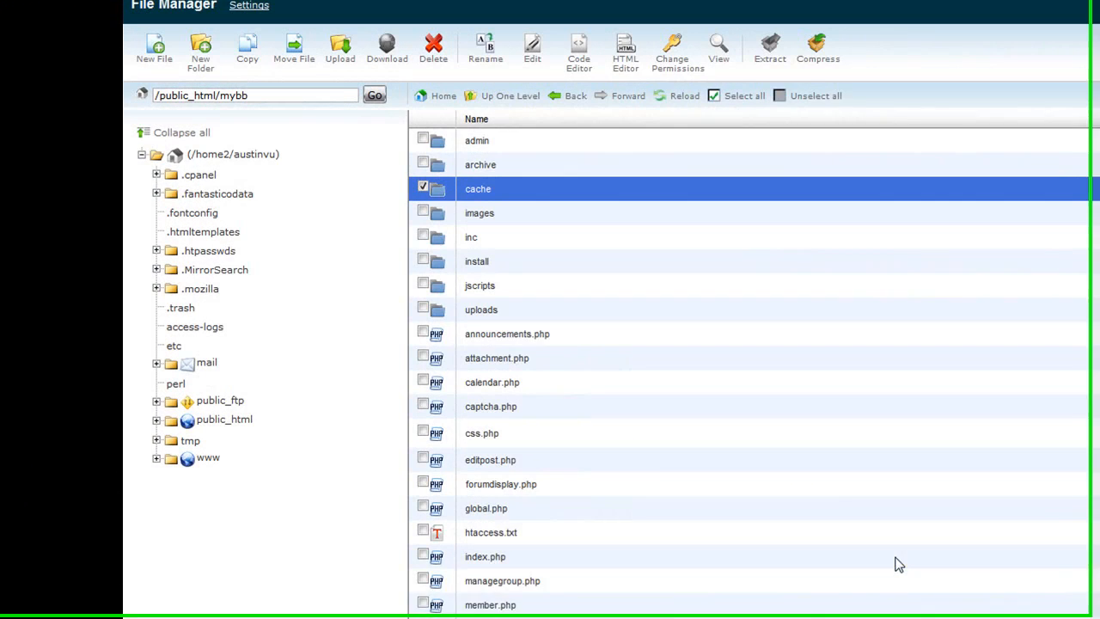
# - Set the uploads folder's permissions to 777
pyautogui.click(505, 314)
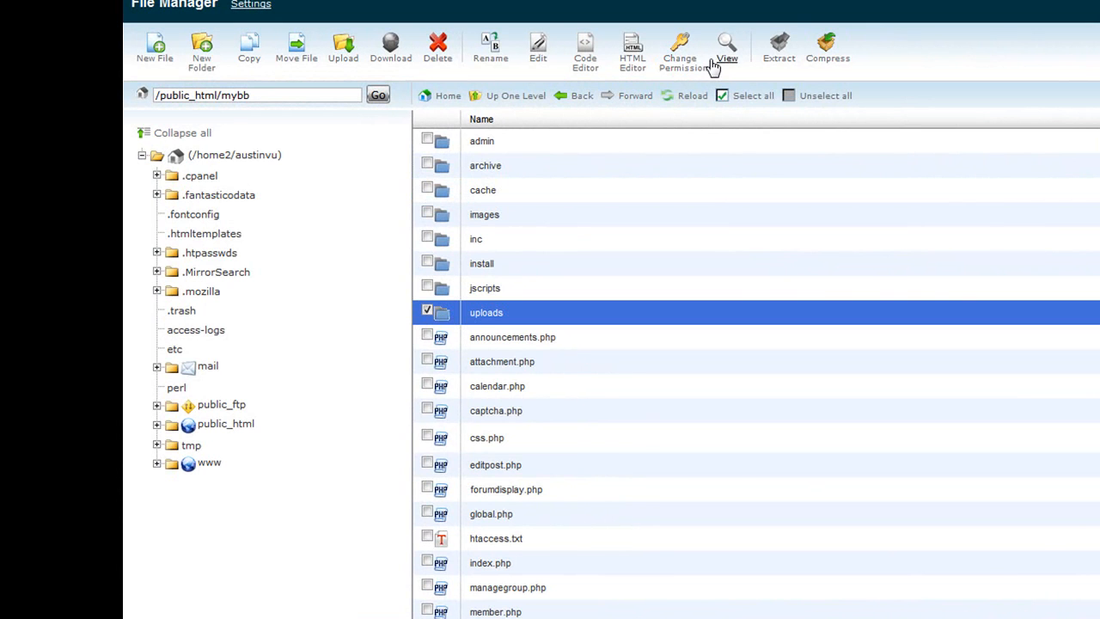
pyautogui.click(685, 64)
pyautogui.click(718, 466)
pyautogui.click(755, 469)
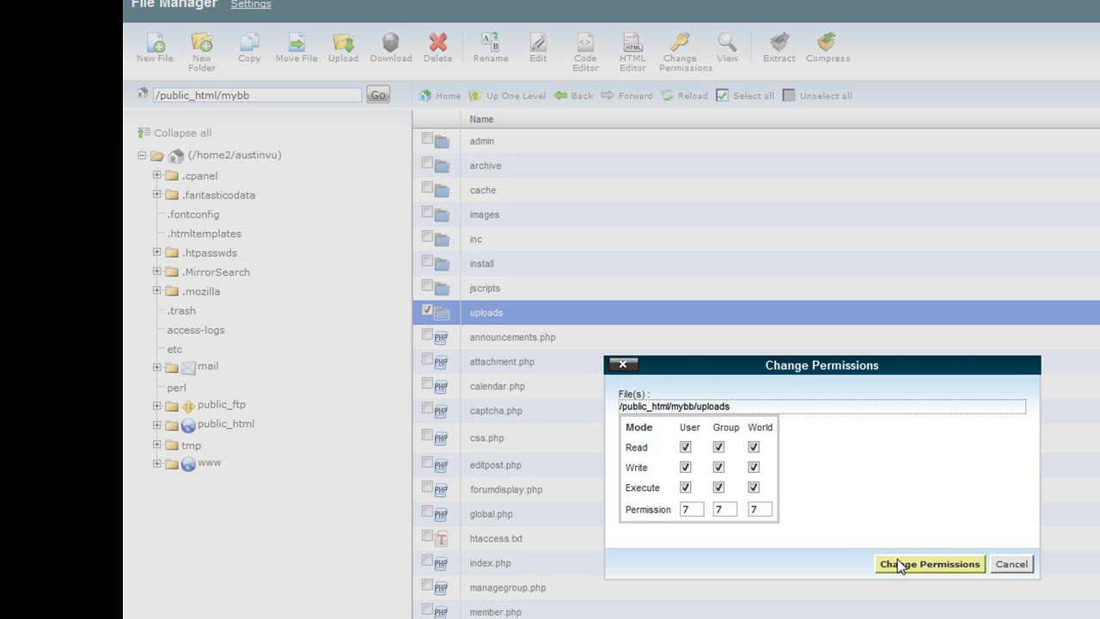
pyautogui.click(898, 563)
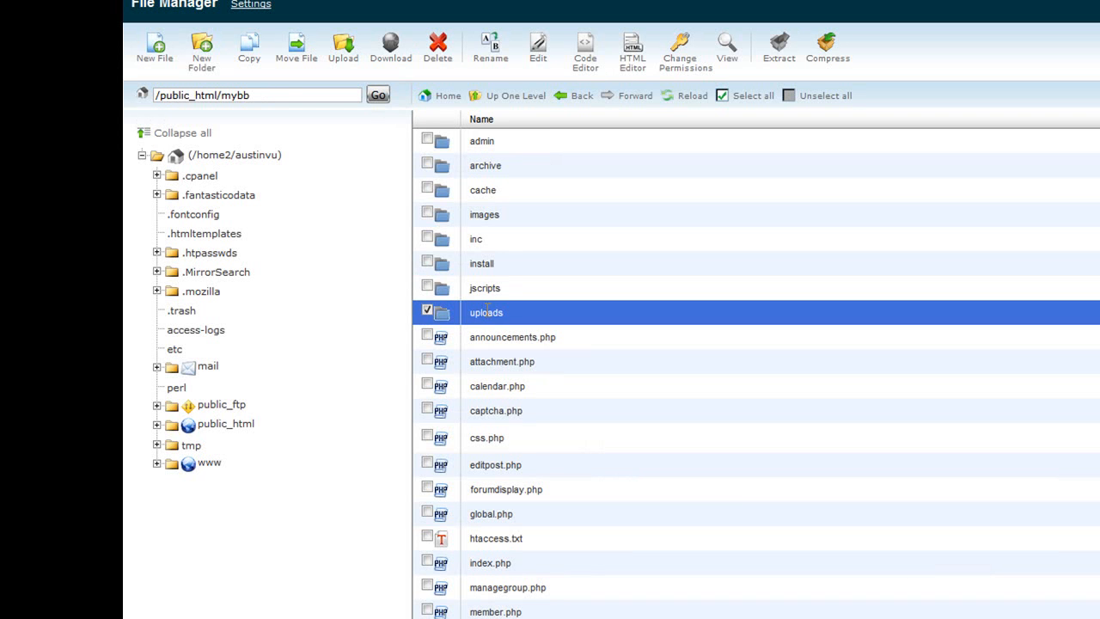
# - Open the uploads folder and set the avatars folder's permissions to 777
pyautogui.doubleClick(487, 312)
pyautogui.click(508, 141)
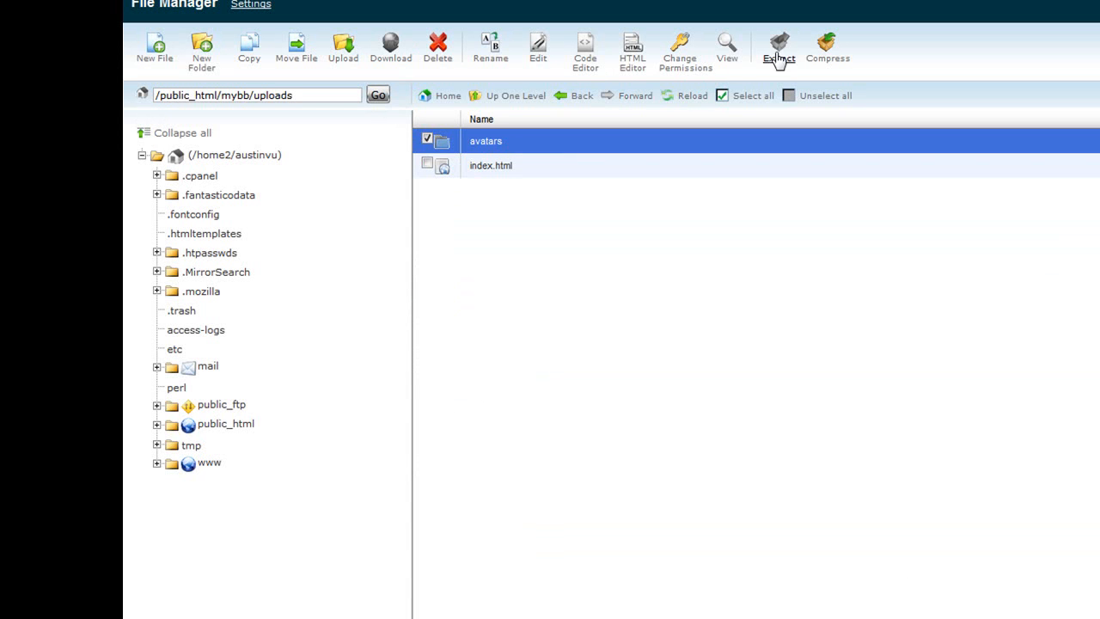
pyautogui.click(679, 53)
pyautogui.click(754, 466)
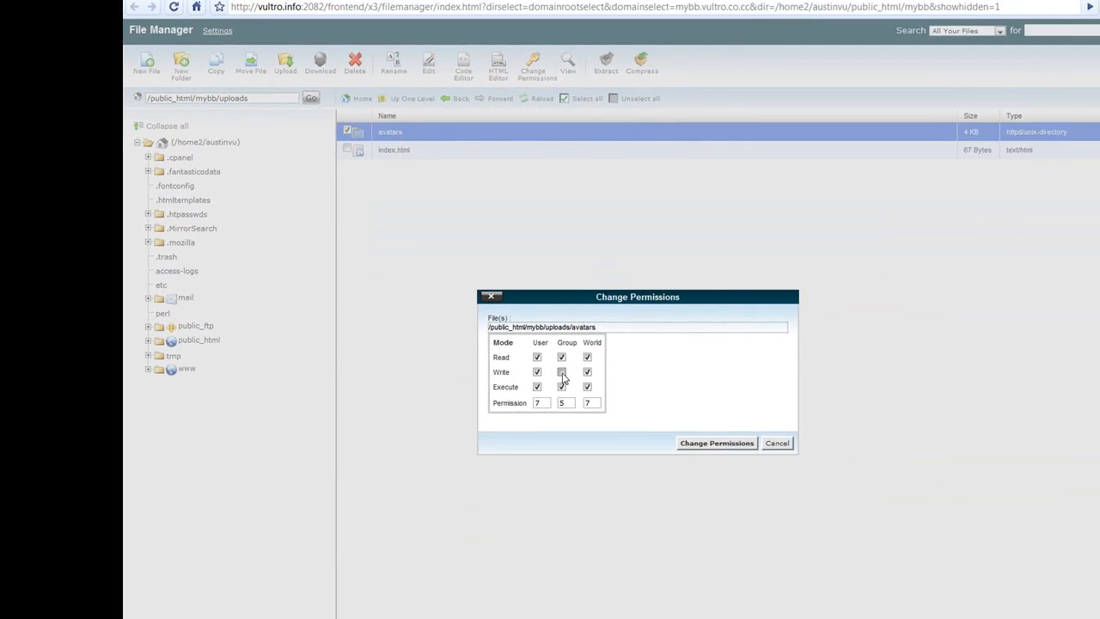
pyautogui.click(589, 389)
pyautogui.click(752, 463)
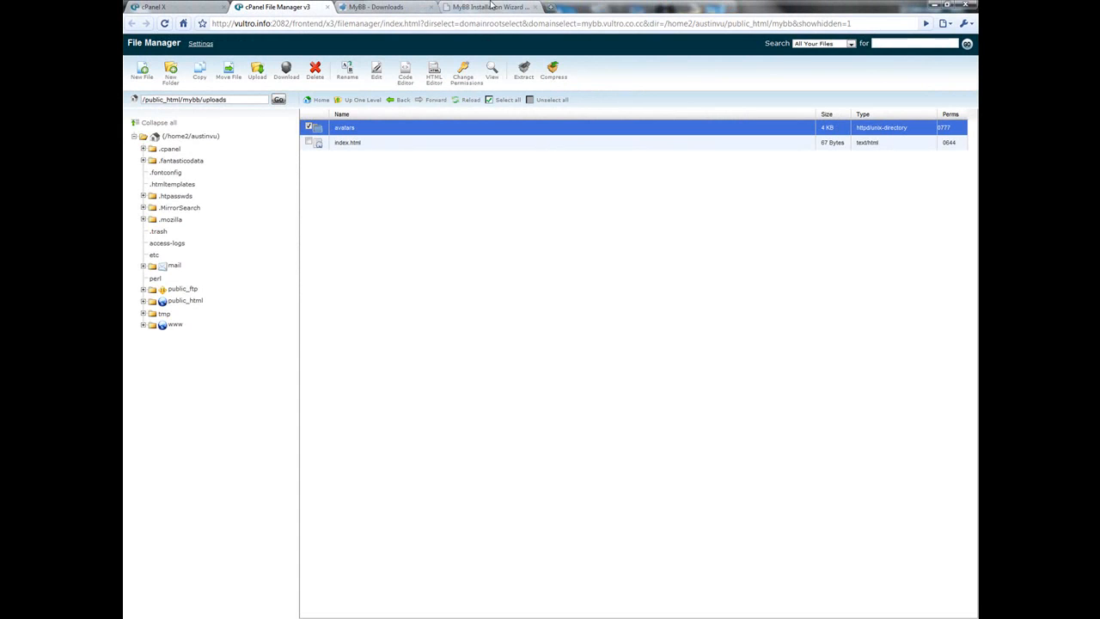
# - Recheck the installer requirements, continue to Database Configuration and keep MySQL Improved as the database engine
pyautogui.click(492, 7)
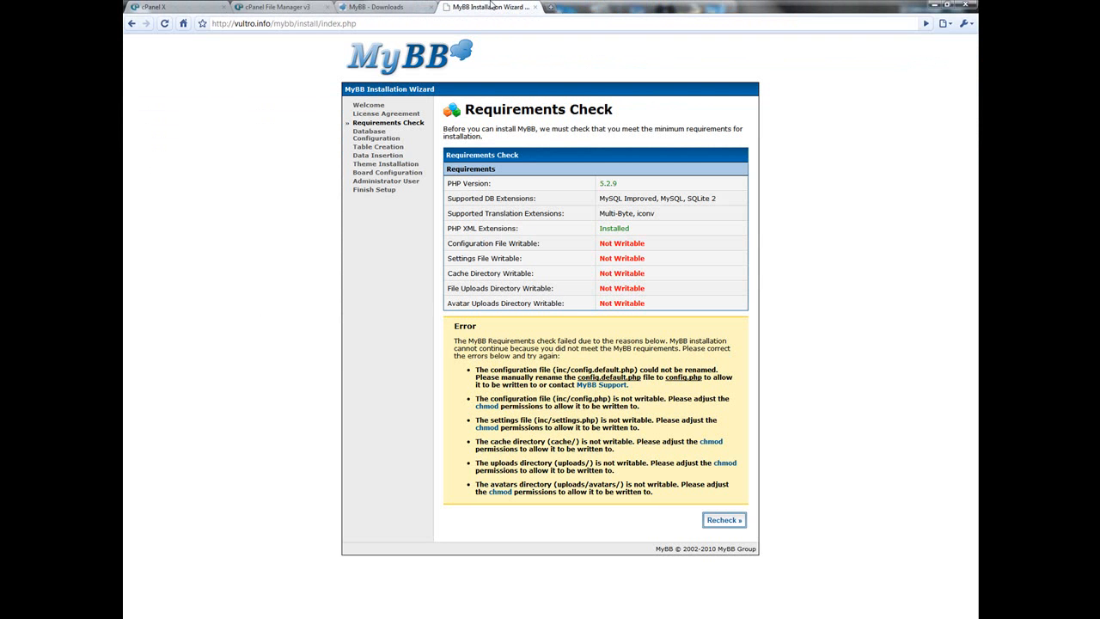
pyautogui.click(721, 521)
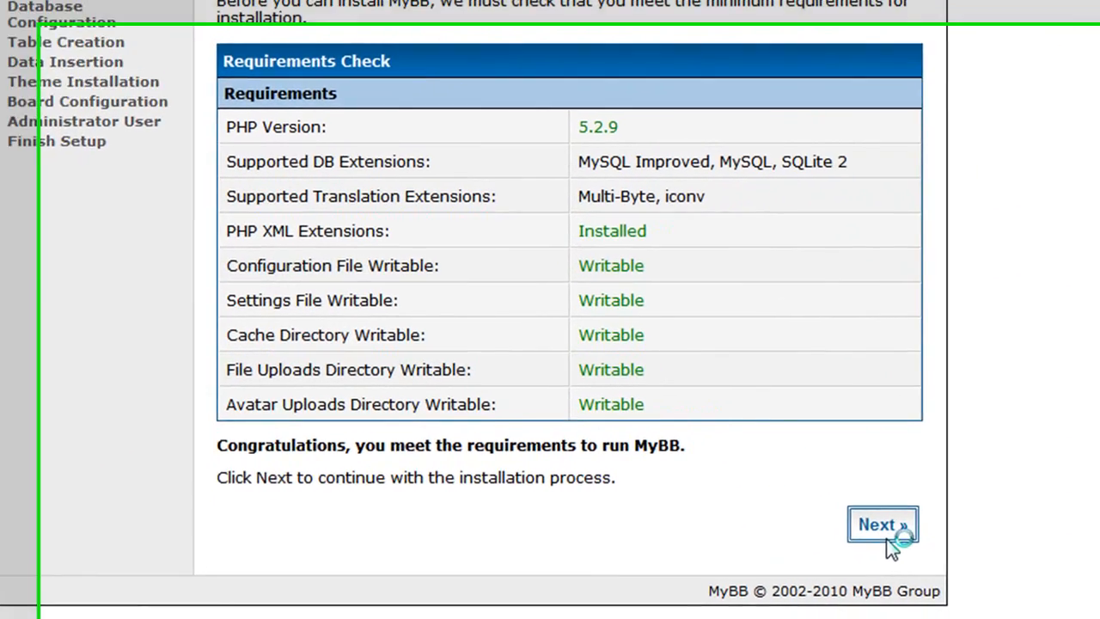
pyautogui.click(900, 557)
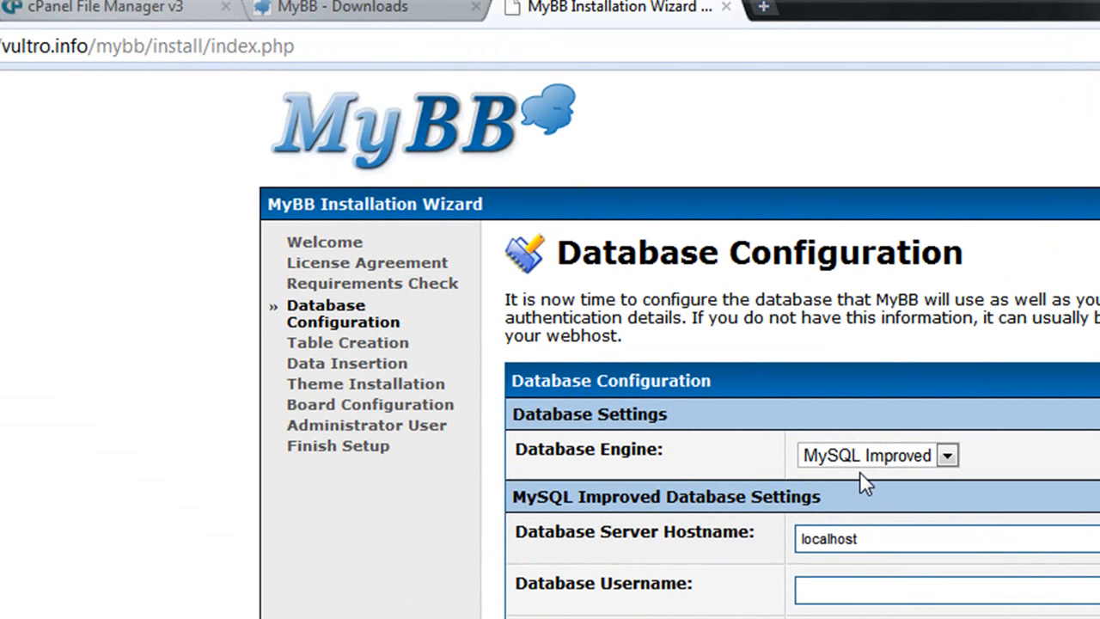
pyautogui.click(864, 466)
pyautogui.click(825, 500)
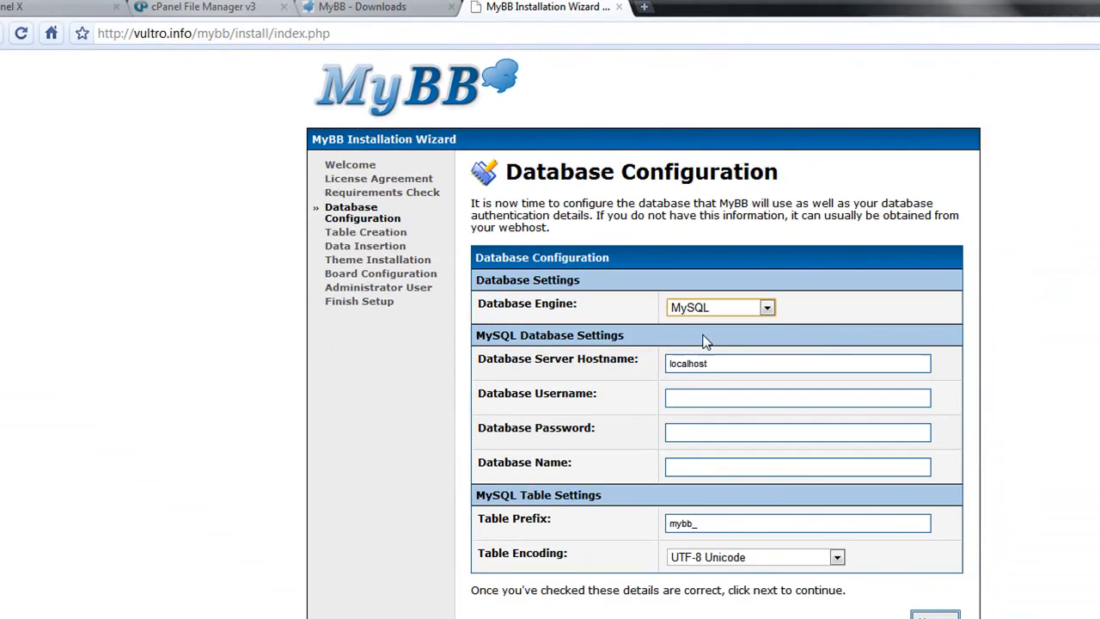
# - Create a new MySQL database named Tutorial in cPanel's MySQL Databases and go back
pyautogui.click(51, 6)
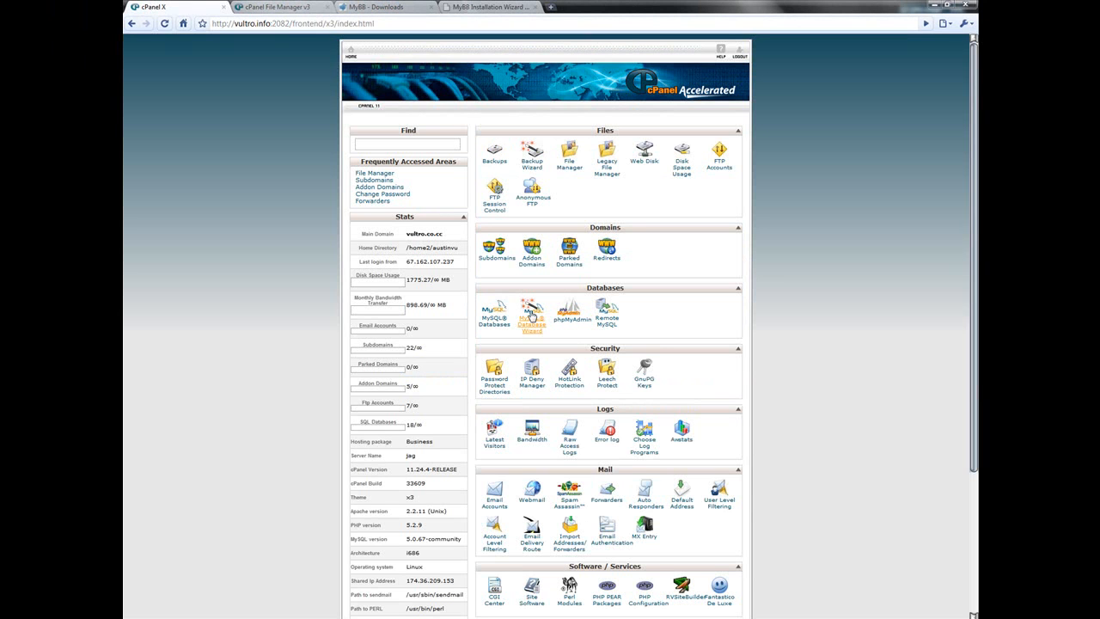
pyautogui.click(502, 317)
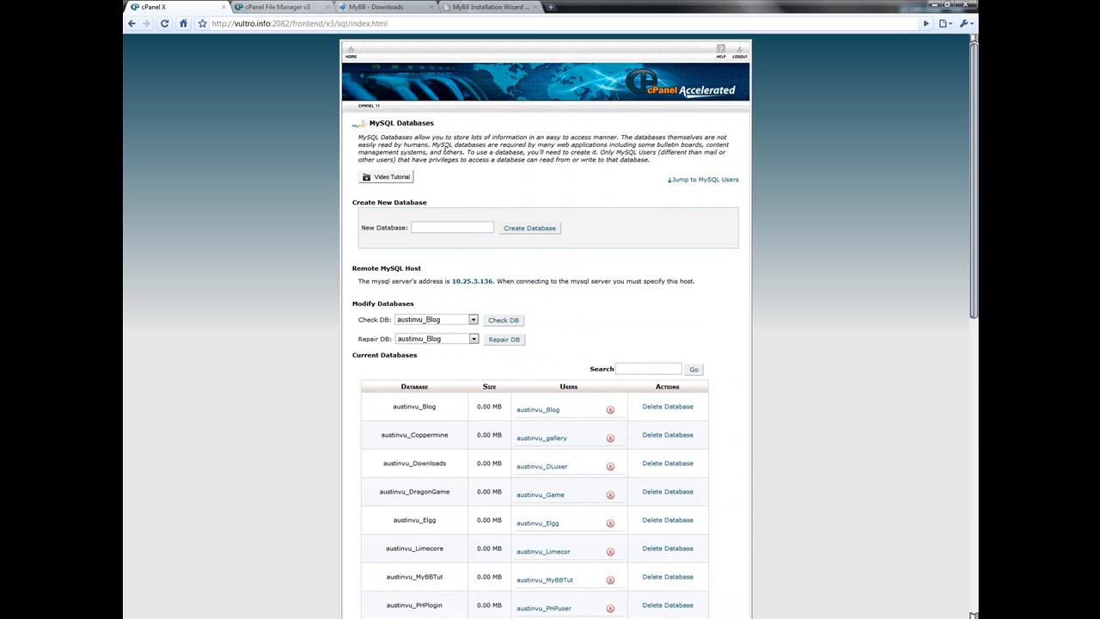
pyautogui.click(447, 225)
pyautogui.click(529, 228)
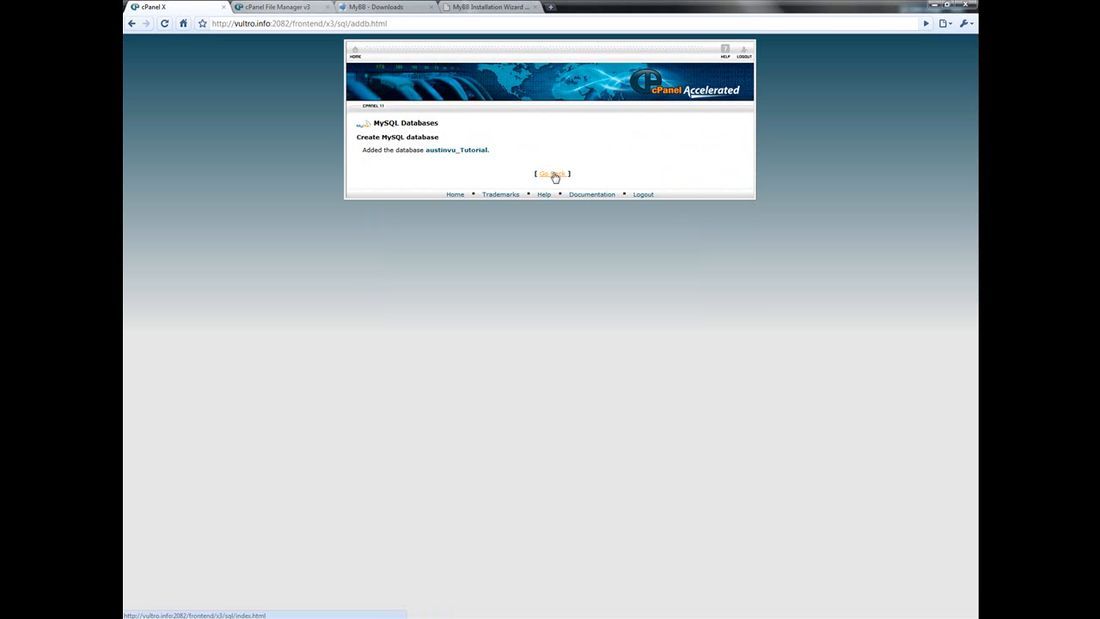
pyautogui.click(553, 174)
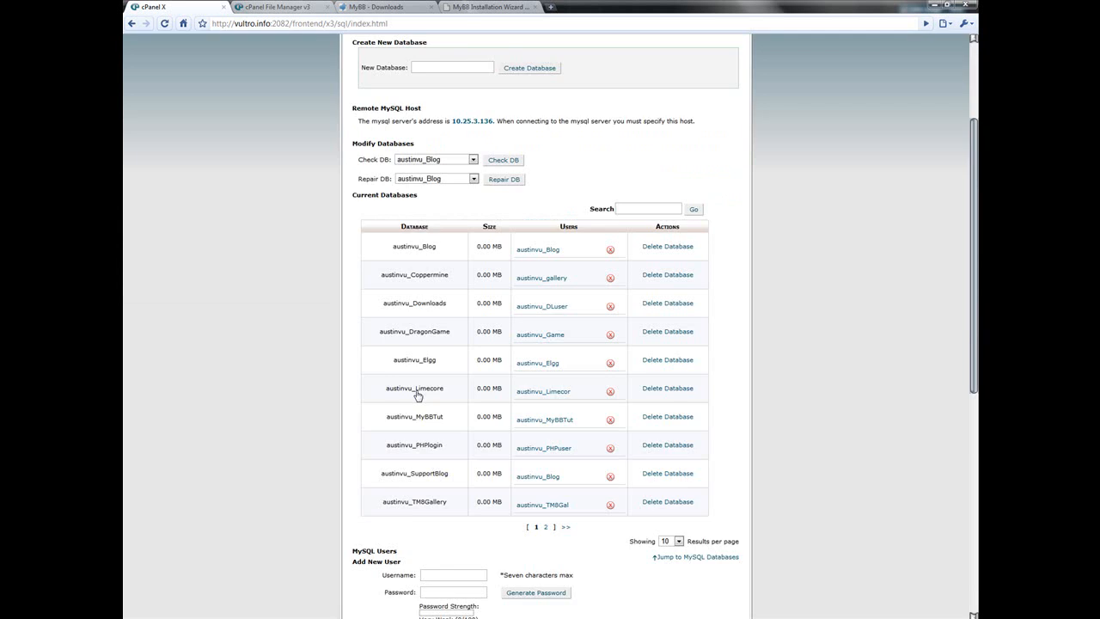
# - Create a MySQL user named tutoria with a generated password, and copy that password
pyautogui.scroll(-2, 418, 395)
pyautogui.click(446, 404)
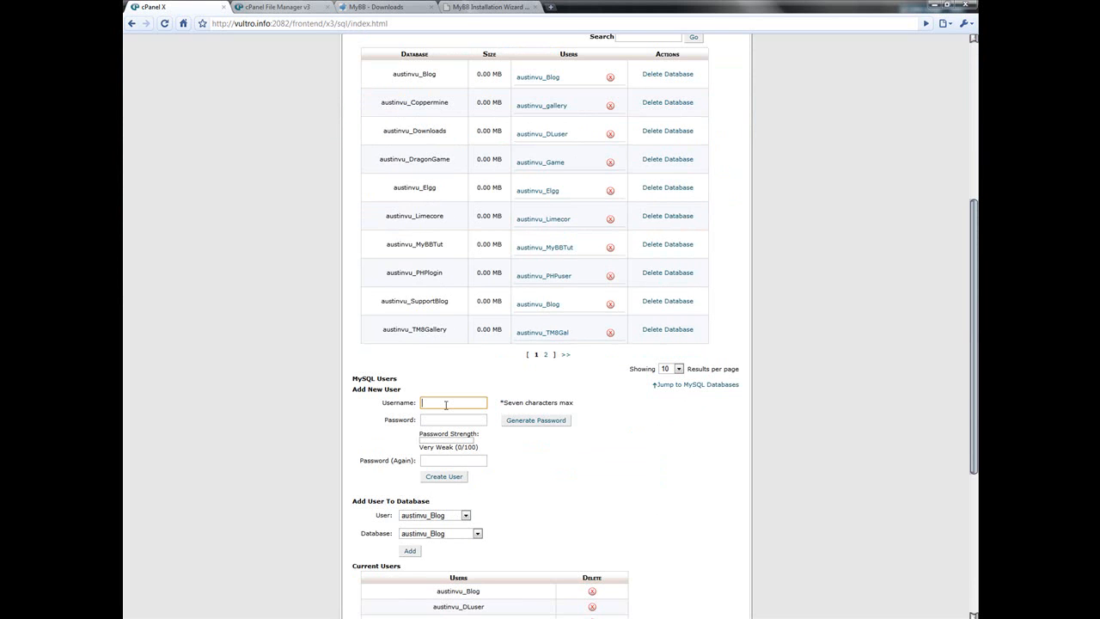
pyautogui.write('tutoria')
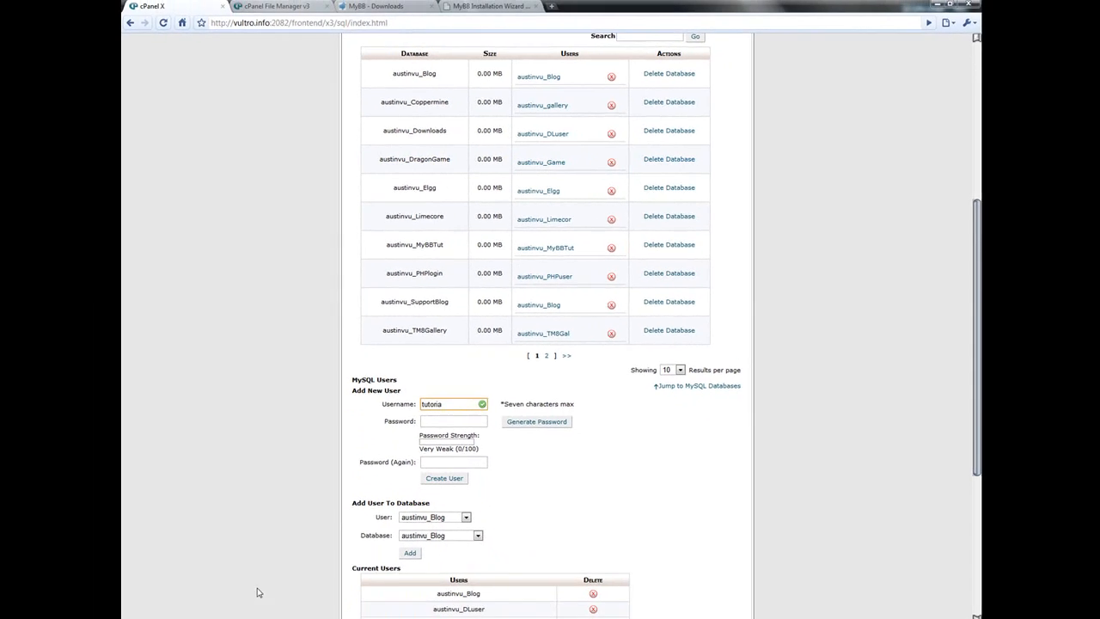
pyautogui.click(439, 421)
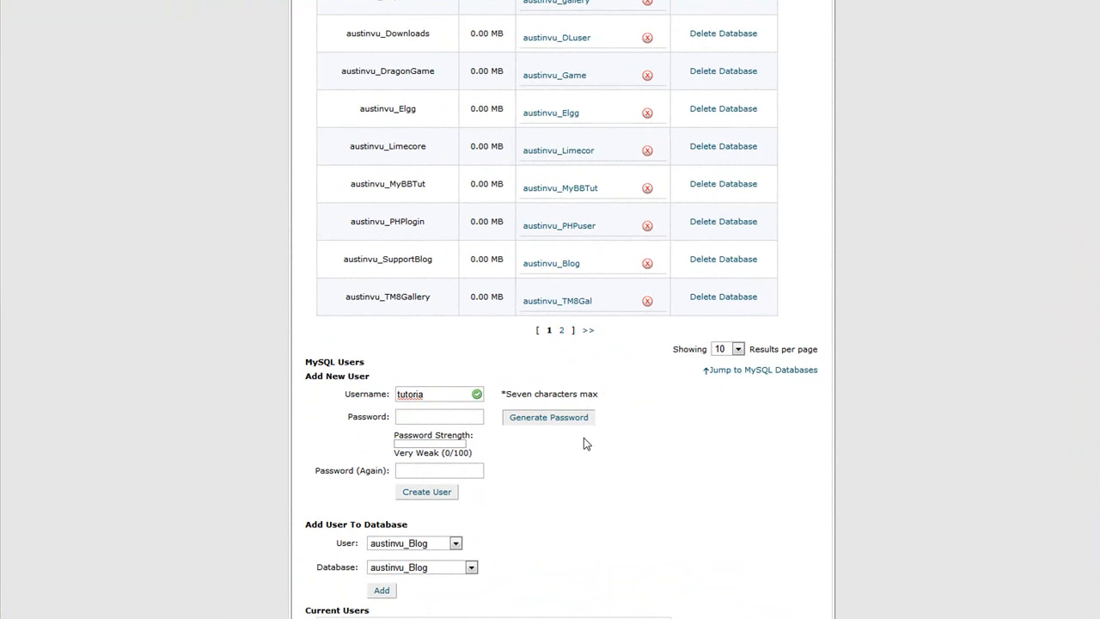
pyautogui.click(587, 415)
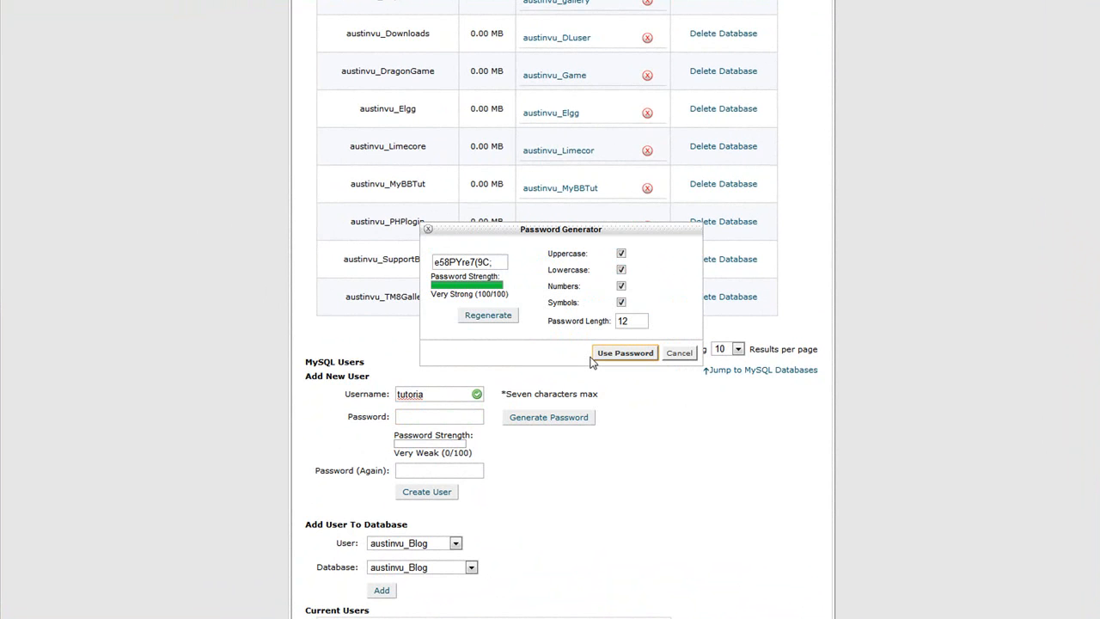
pyautogui.click(609, 352)
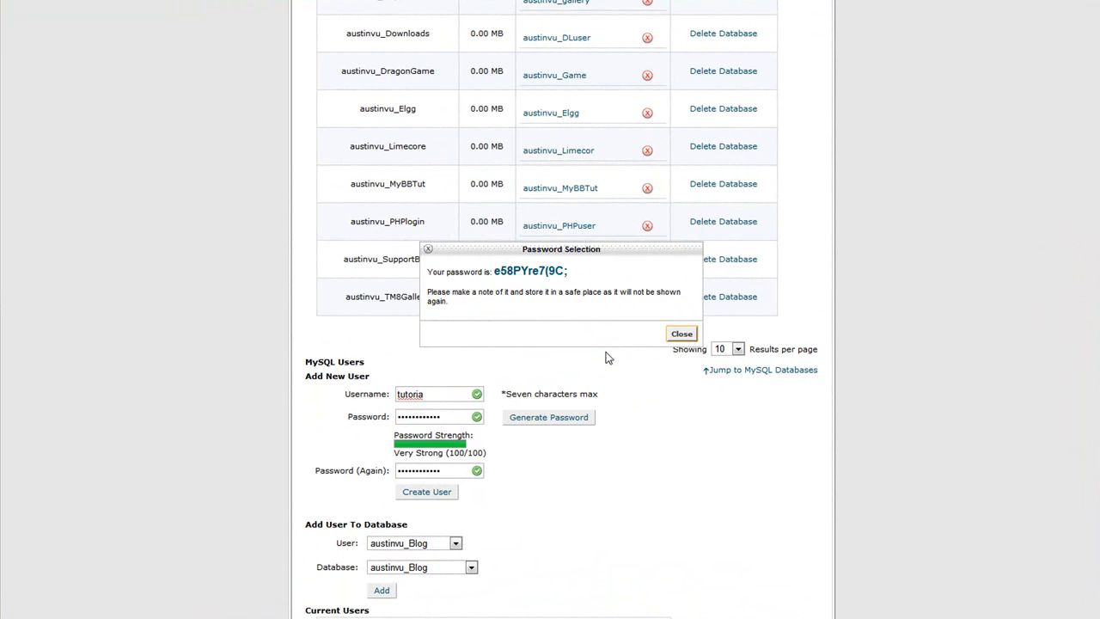
pyautogui.moveTo(569, 271); pyautogui.dragTo(496, 272)
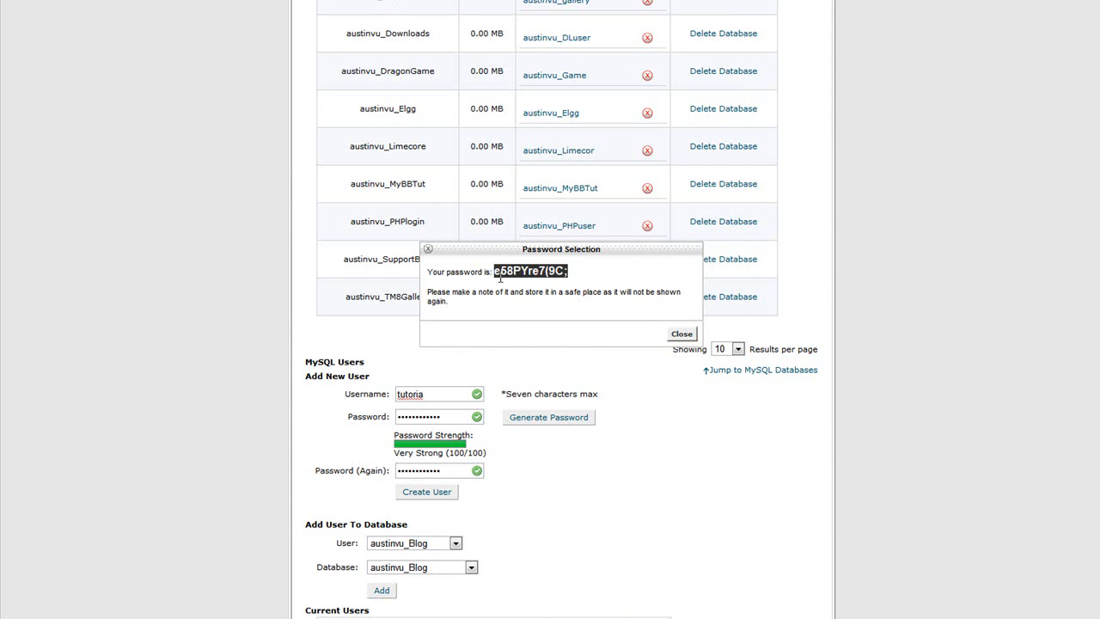
pyautogui.rightClick(499, 277)
pyautogui.click(521, 287)
pyautogui.click(683, 334)
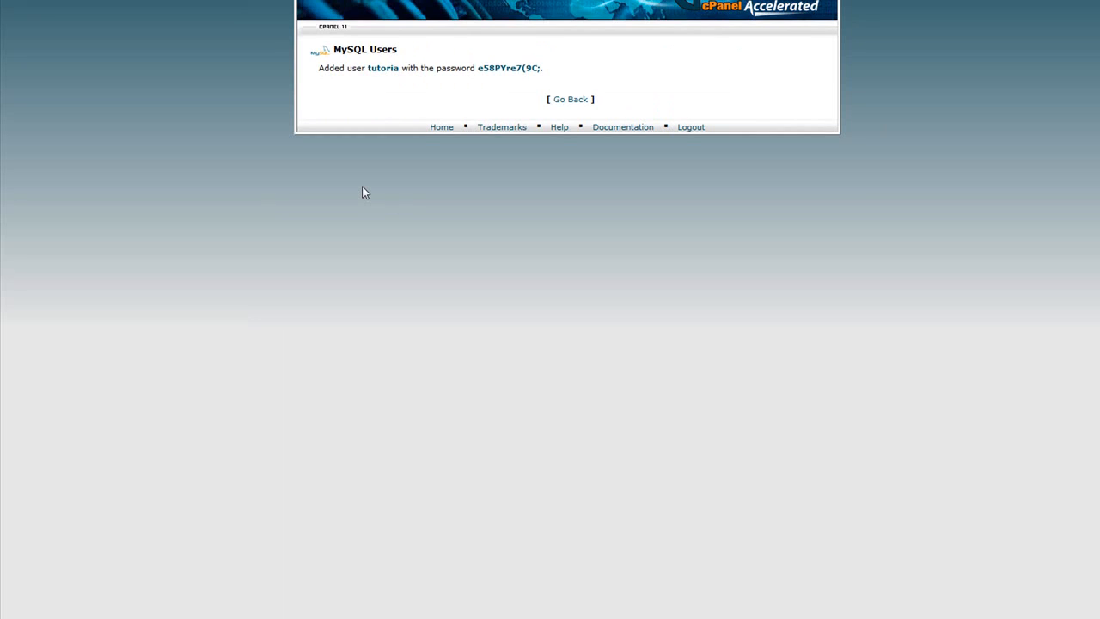
# - Add user austinvu_tutoria to database austinvu_Tutorial and grant it all privileges
pyautogui.click(570, 102)
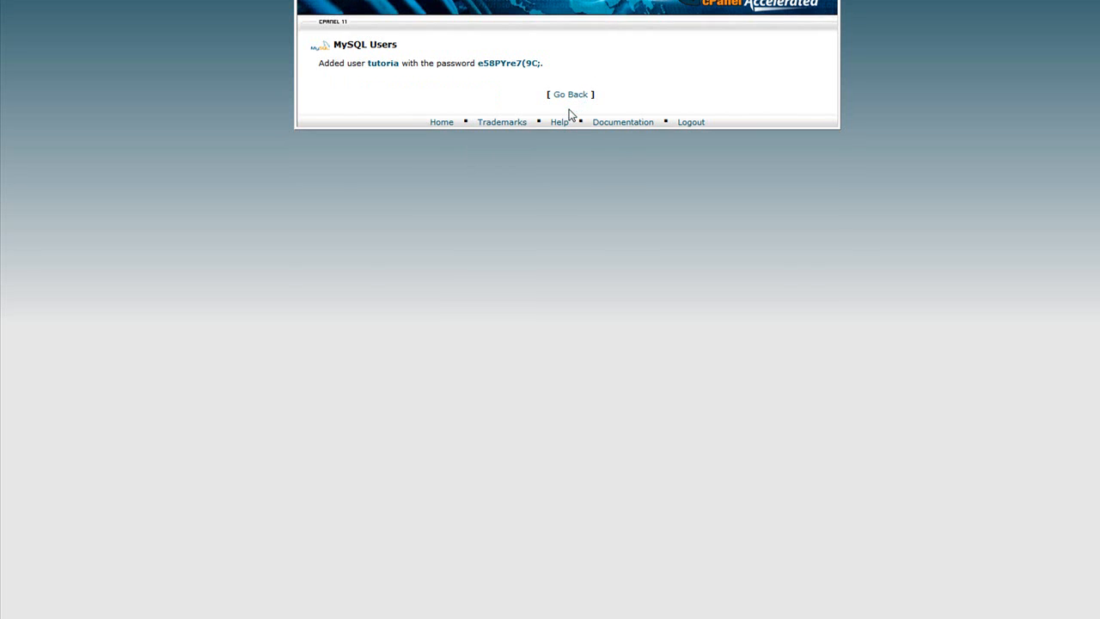
pyautogui.scroll(-10, 477, 266)
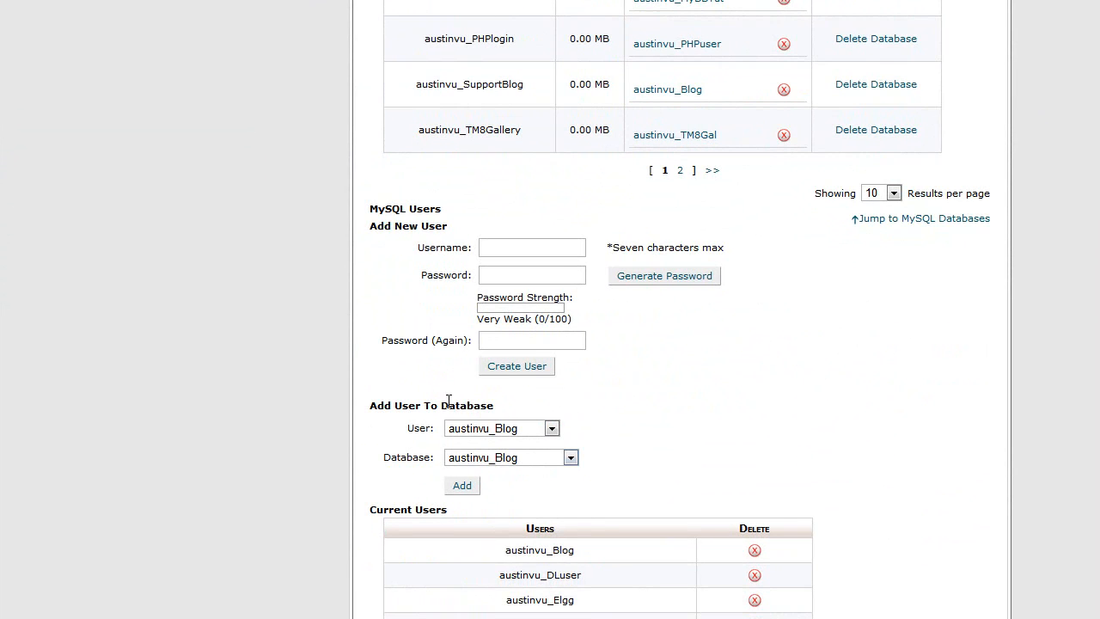
pyautogui.click(522, 430)
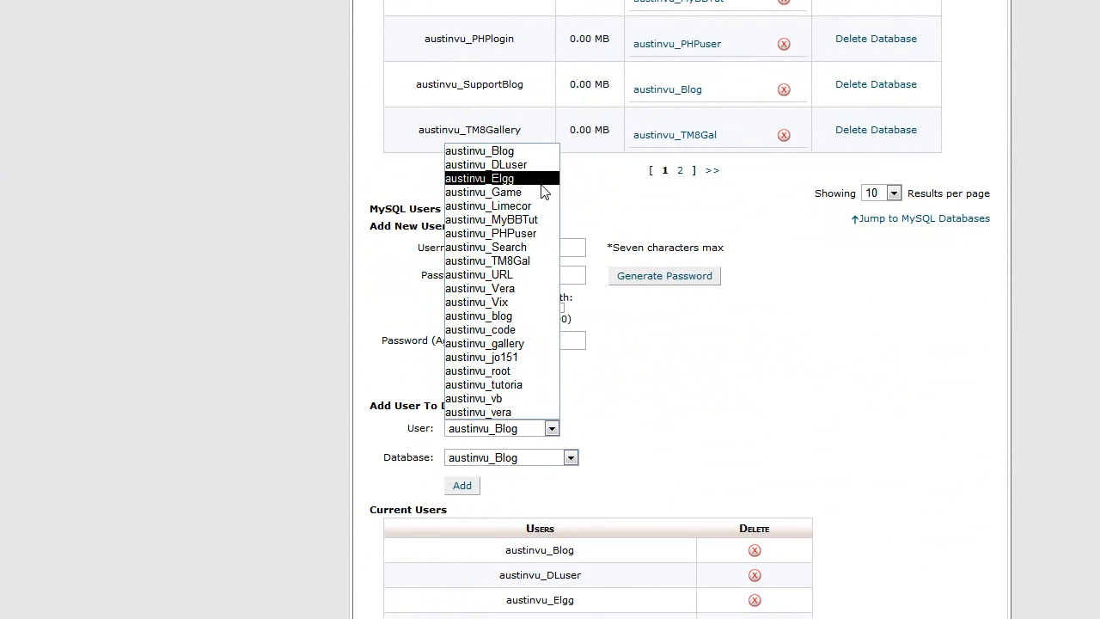
pyautogui.click(516, 385)
pyautogui.click(518, 457)
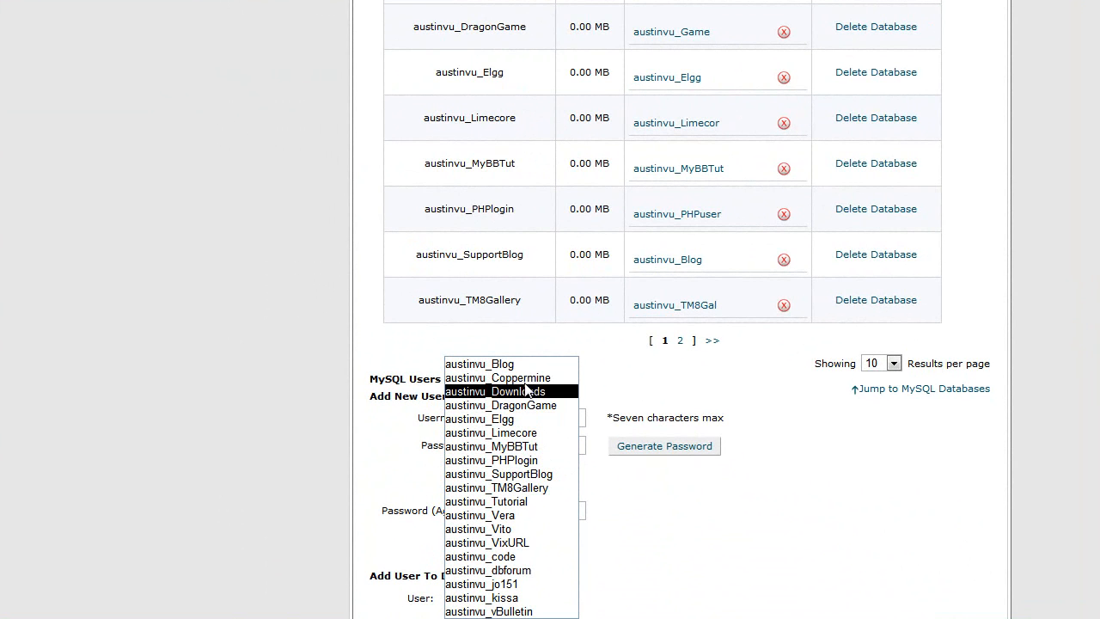
pyautogui.click(539, 506)
pyautogui.click(410, 489)
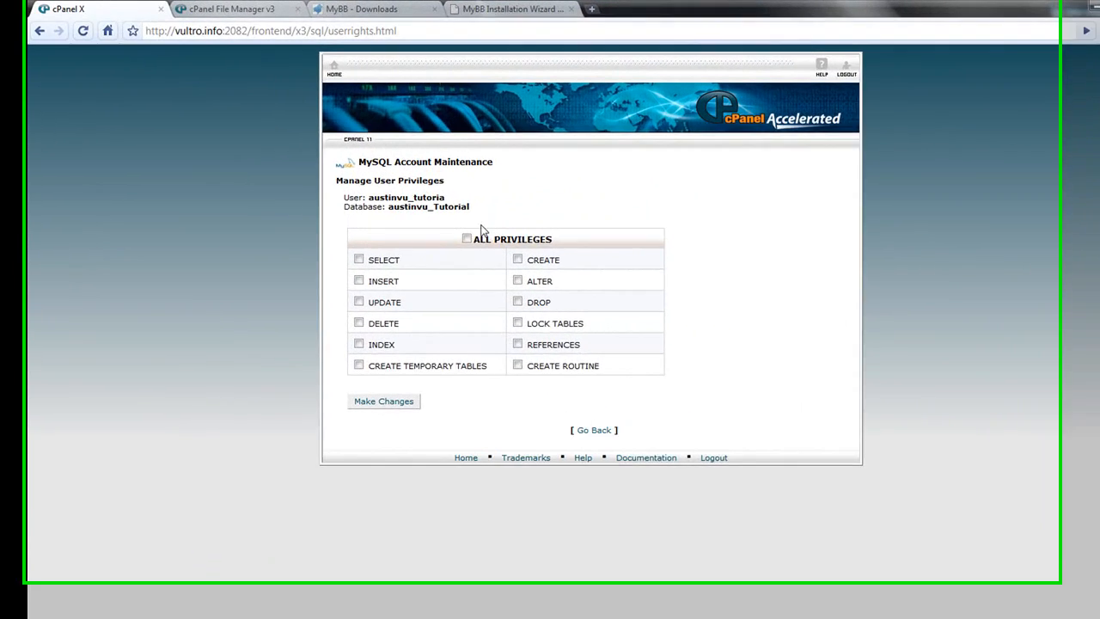
pyautogui.click(455, 182)
pyautogui.click(366, 434)
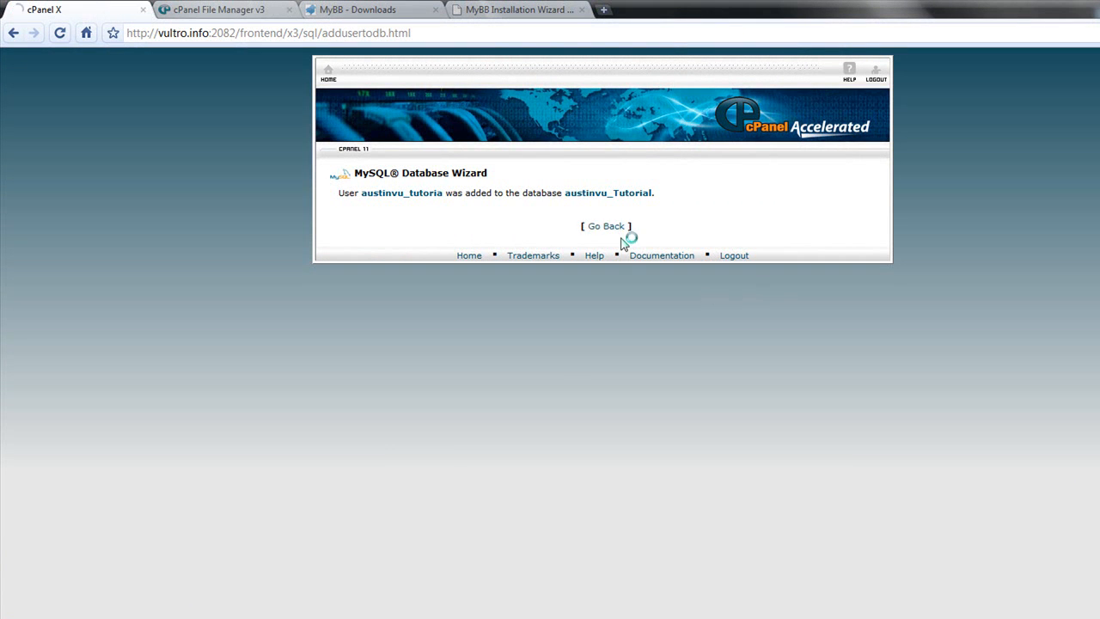
# - Copy the MySQL server address 10.25.3.136 from cPanel's Remote MySQL Host section
pyautogui.click(515, 9)
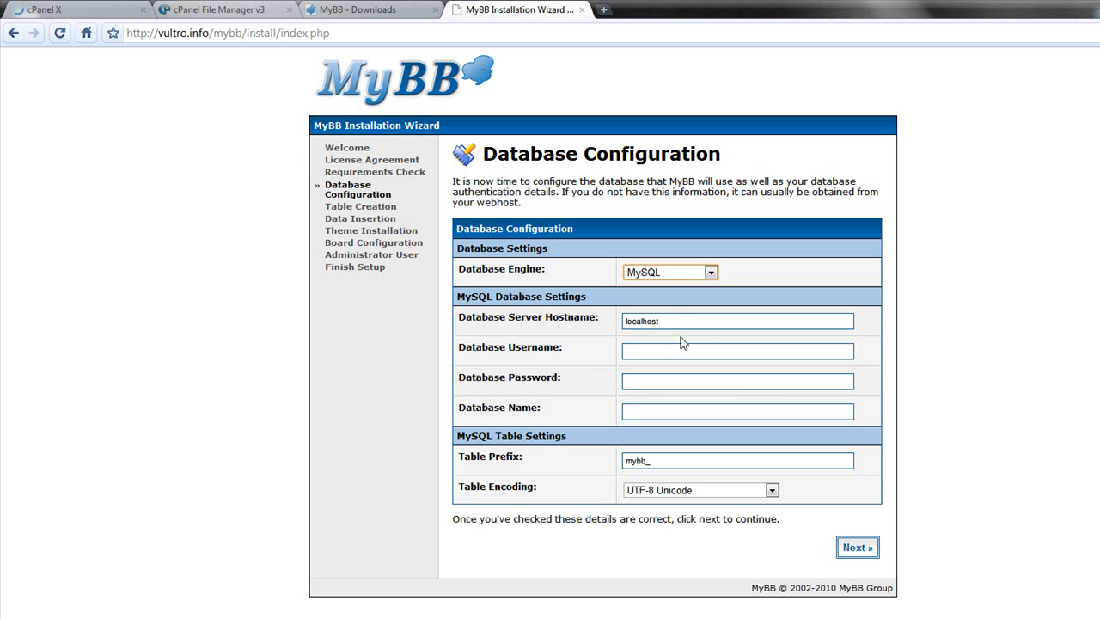
pyautogui.click(83, 8)
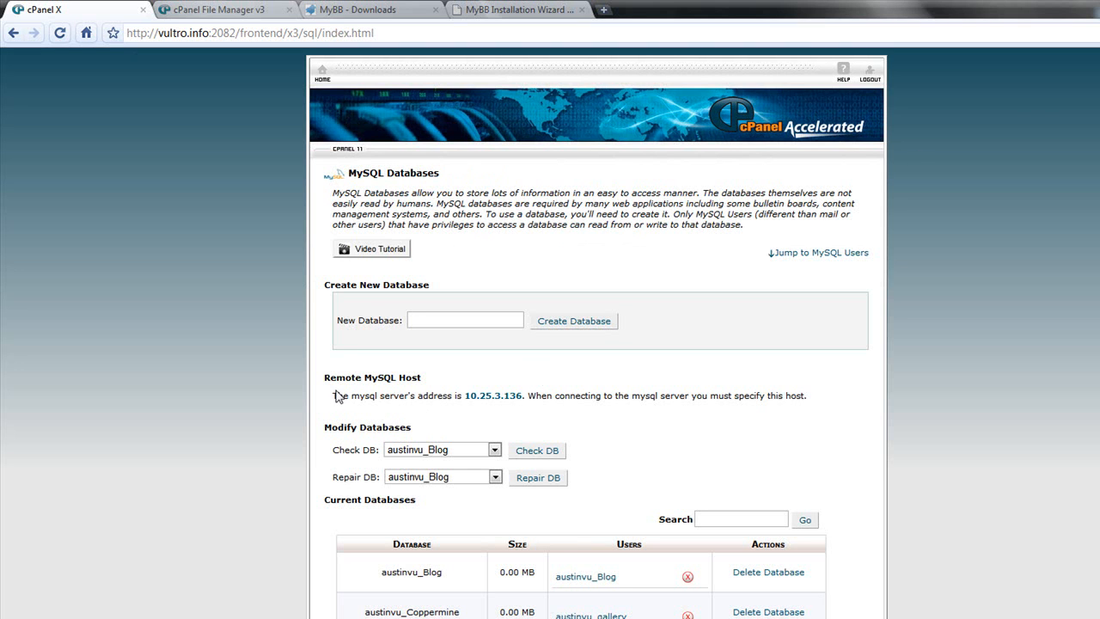
pyautogui.moveTo(334, 392); pyautogui.dragTo(655, 397)
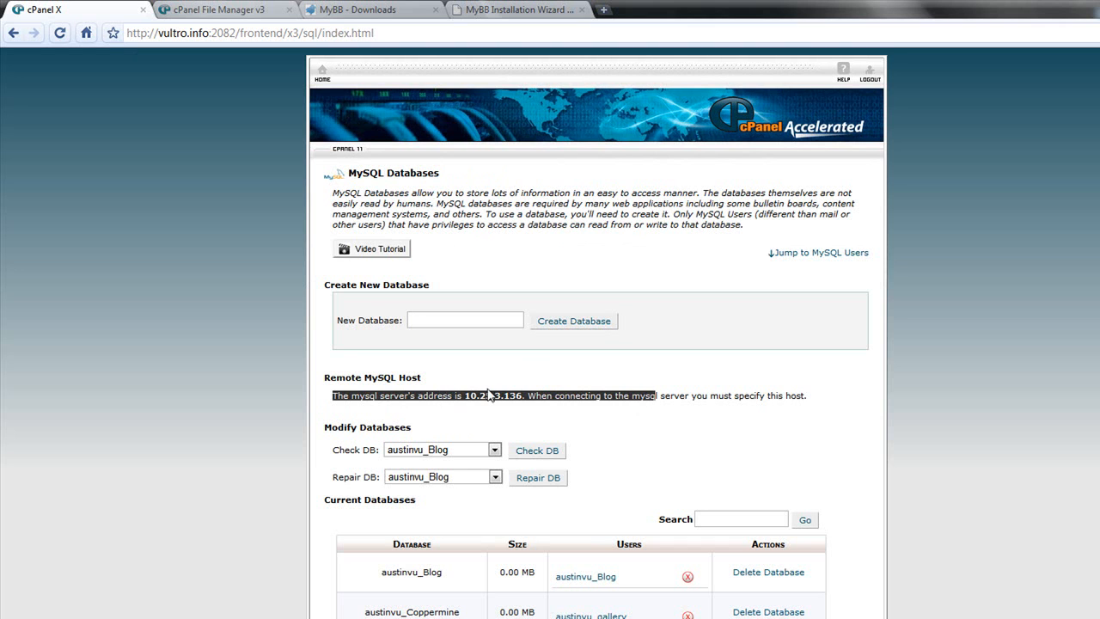
pyautogui.click(562, 417)
pyautogui.moveTo(465, 395); pyautogui.dragTo(528, 393)
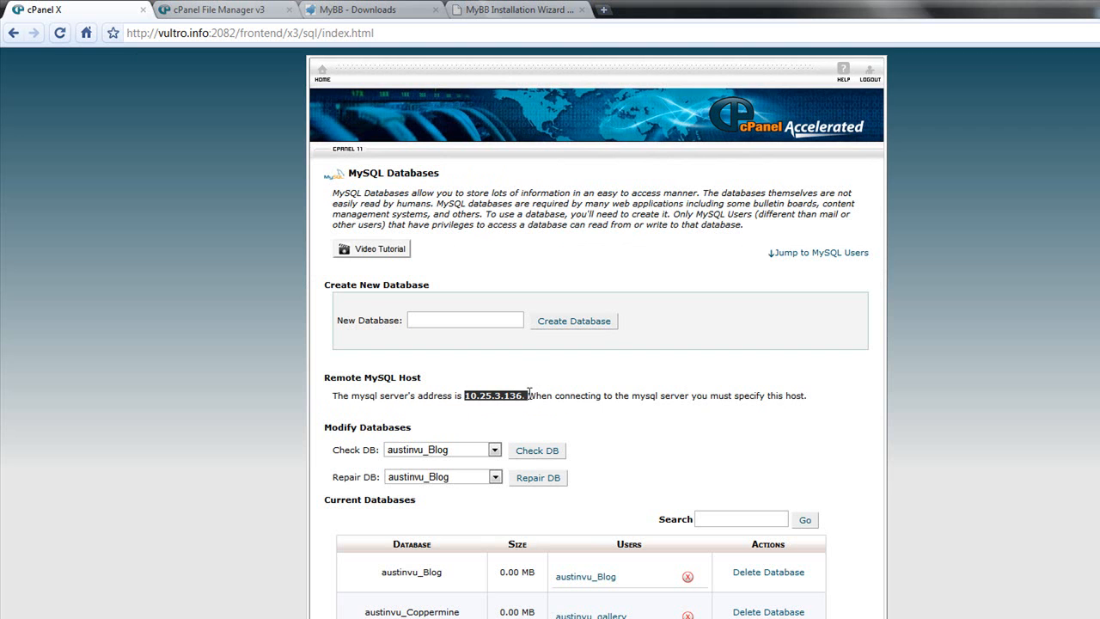
pyautogui.rightClick(519, 395)
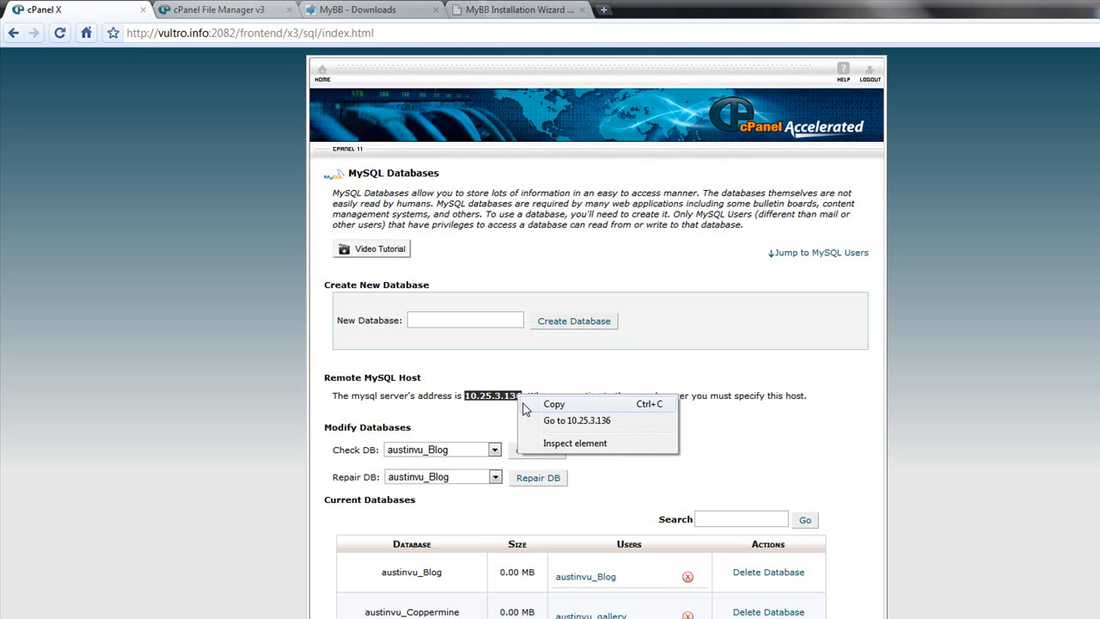
pyautogui.click(550, 403)
# - Paste 10.25.3.136 as the Database Server Hostname in the installer's Database Configuration
pyautogui.click(515, 10)
pyautogui.click(671, 321)
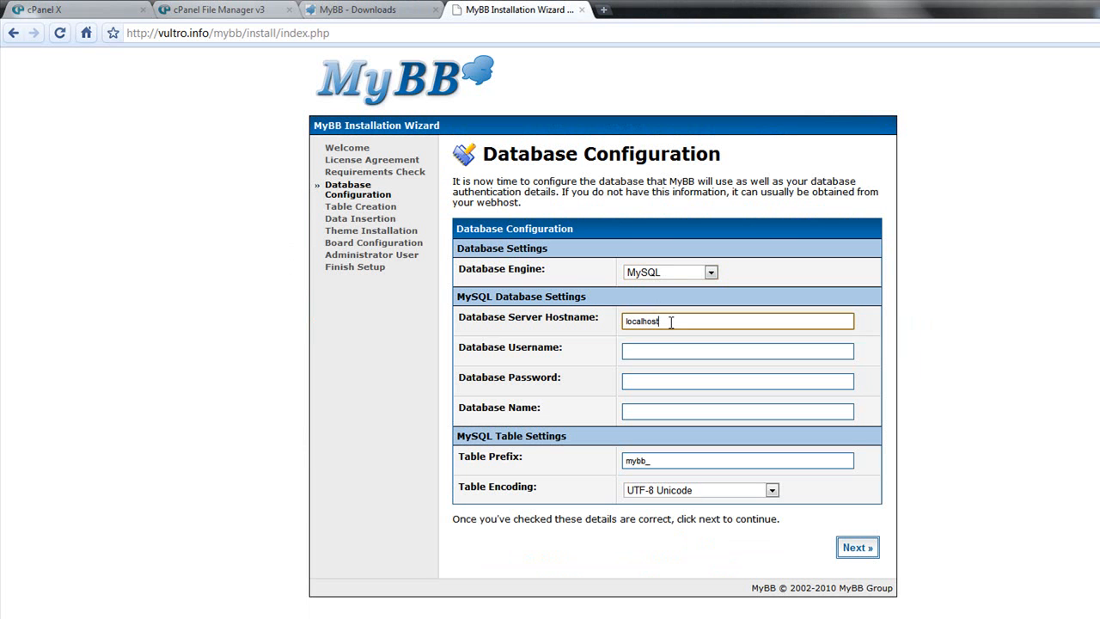
pyautogui.doubleClick(671, 321)
pyautogui.rightClick(671, 321)
pyautogui.click(703, 403)
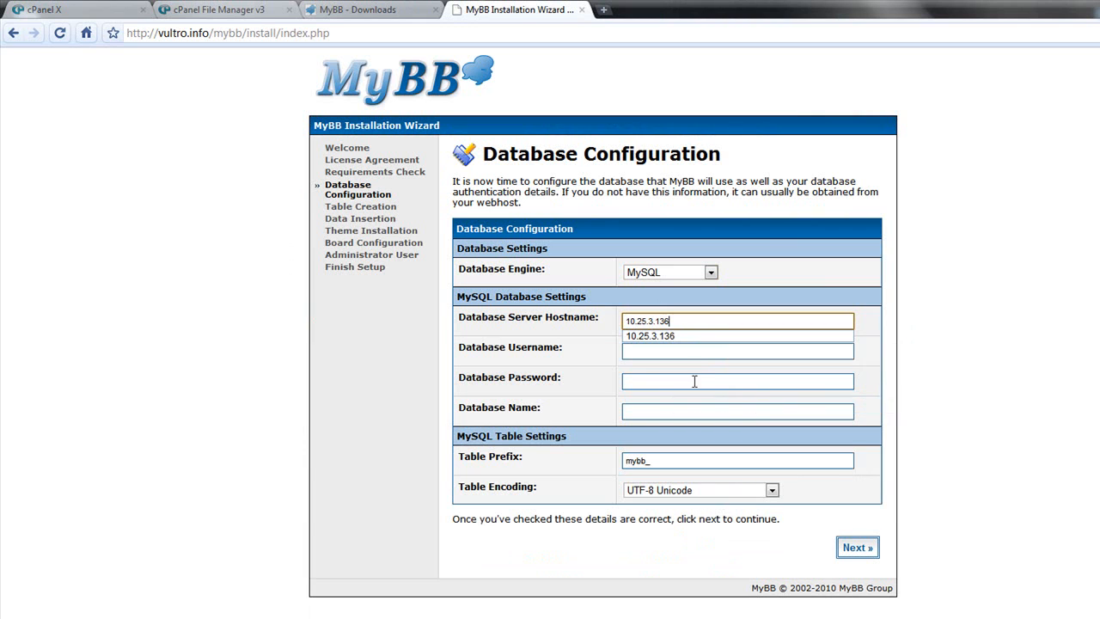
# - Enter austinvu_tutoria as the Database Username after checking the full user name in cPanel's database list
pyautogui.click(652, 353)
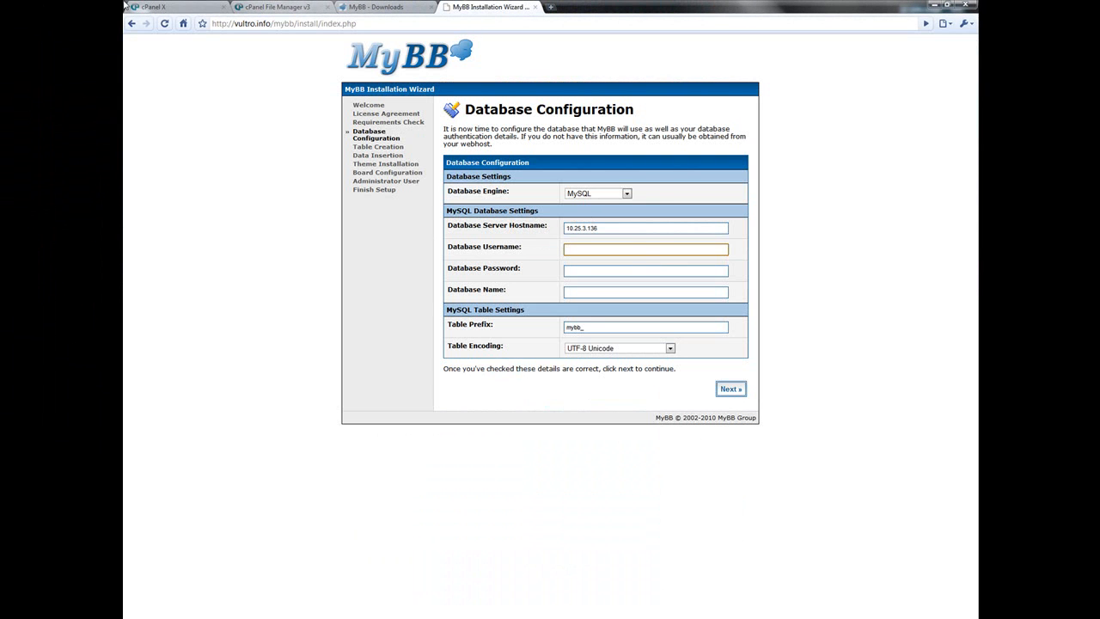
pyautogui.click(180, 6)
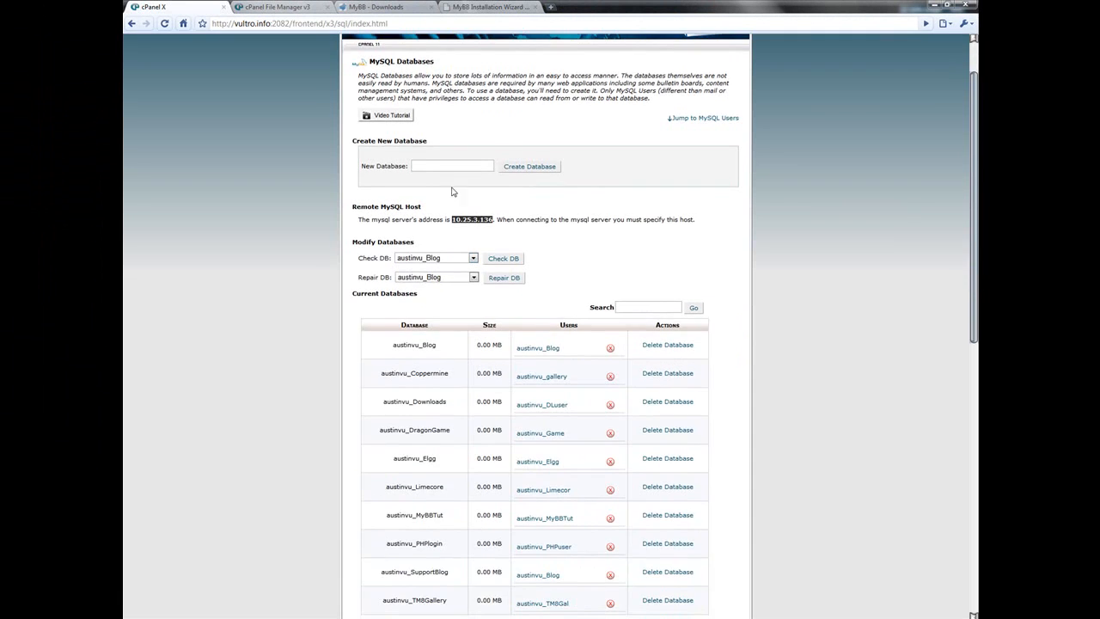
pyautogui.click(489, 6)
pyautogui.click(155, 6)
pyautogui.scroll(-1, 583, 362)
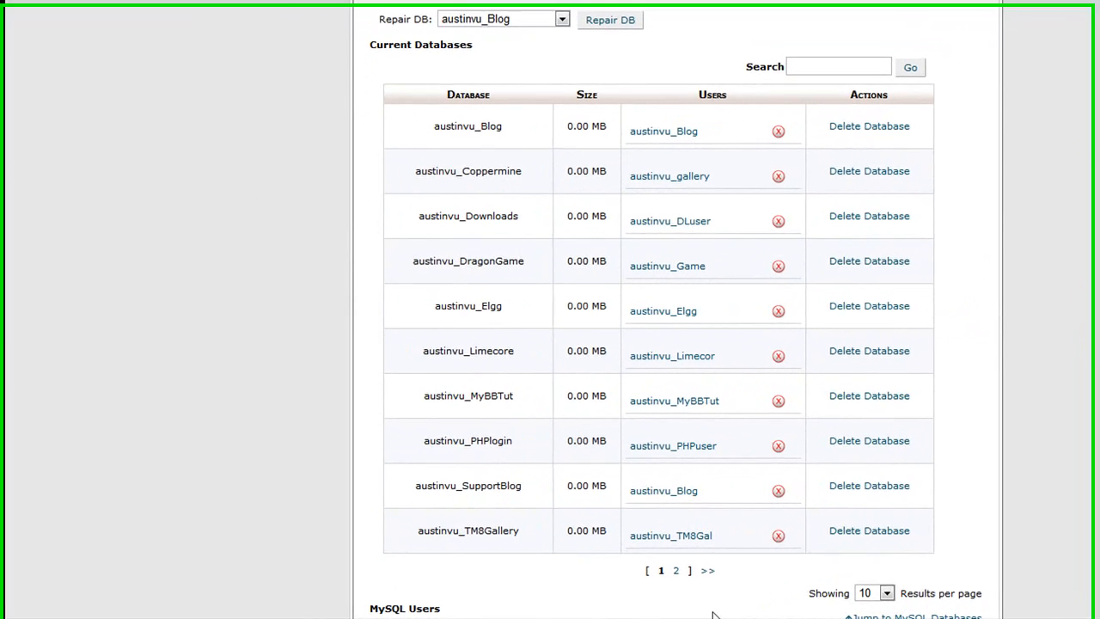
pyautogui.click(676, 570)
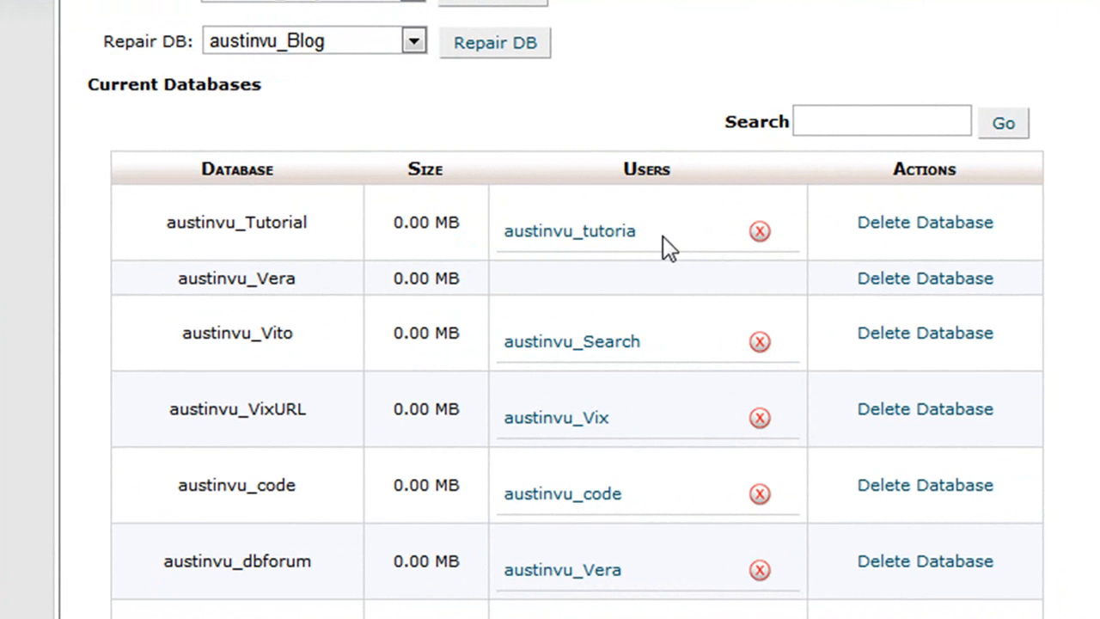
pyautogui.moveTo(662, 231); pyautogui.dragTo(632, 275)
pyautogui.click(577, 301)
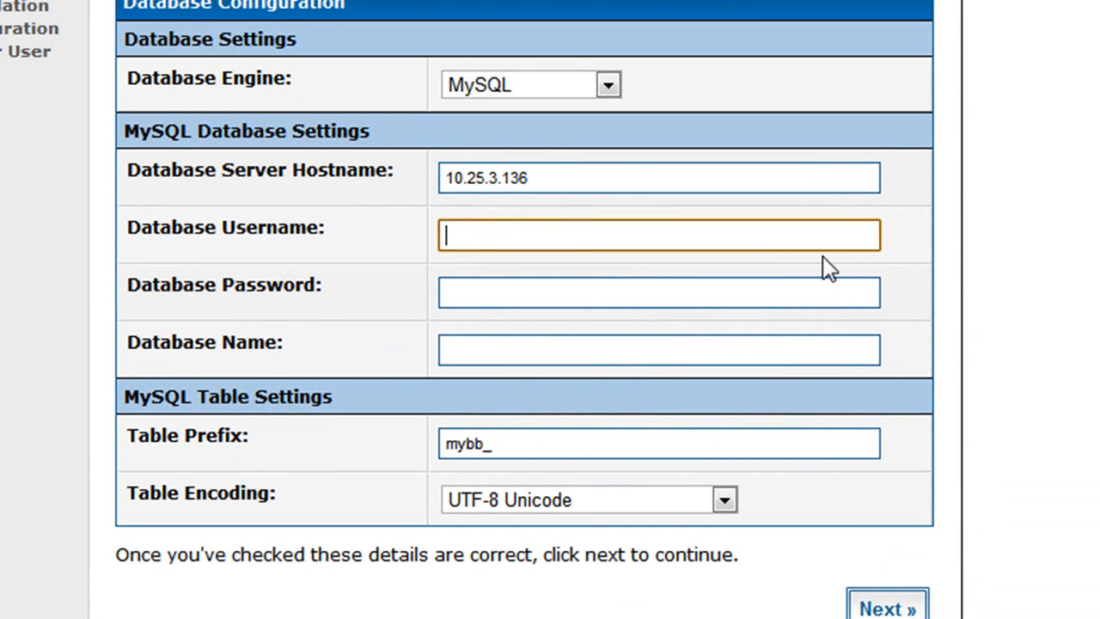
pyautogui.write('austinvu_tutoria')
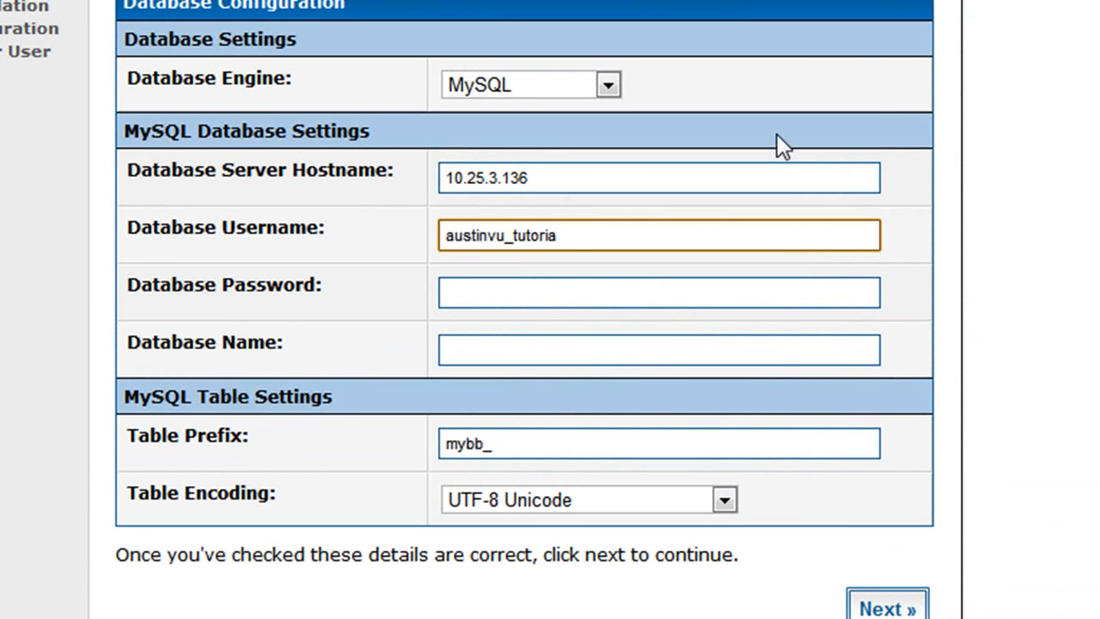
# - Copy the database name austinvu_Tutorial from cPanel and paste it as the Database Name
pyautogui.moveTo(697, 226); pyautogui.dragTo(294, 81)
pyautogui.click(332, 3)
pyautogui.click(197, 4)
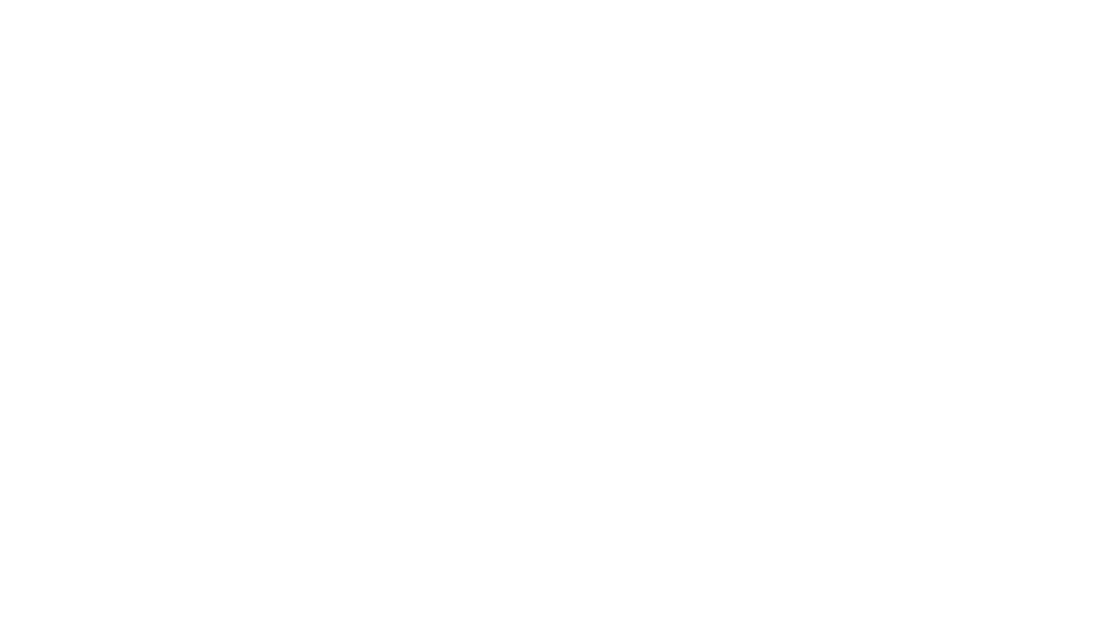
pyautogui.click(52, 4)
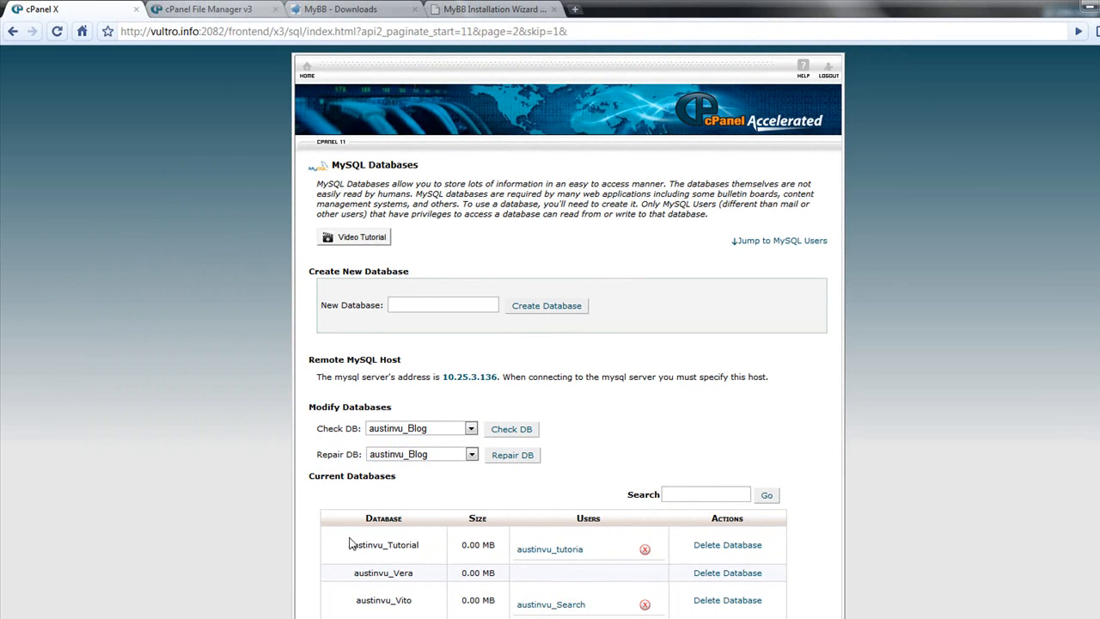
pyautogui.moveTo(347, 543); pyautogui.dragTo(425, 532)
pyautogui.rightClick(413, 540)
pyautogui.click(430, 550)
pyautogui.click(507, 9)
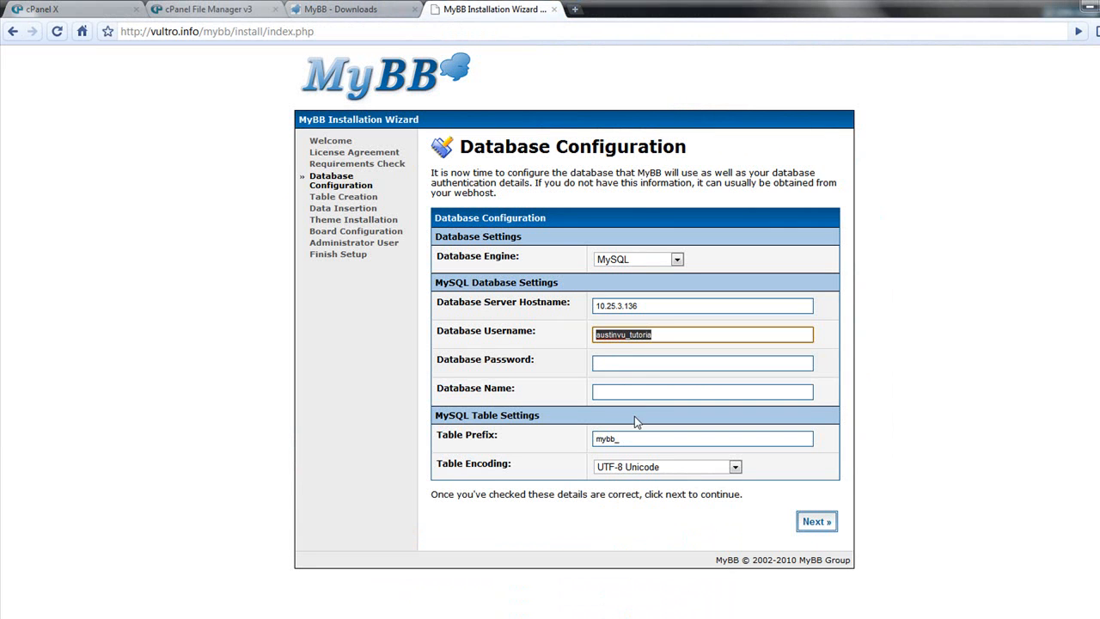
pyautogui.click(609, 391)
pyautogui.rightClick(610, 391)
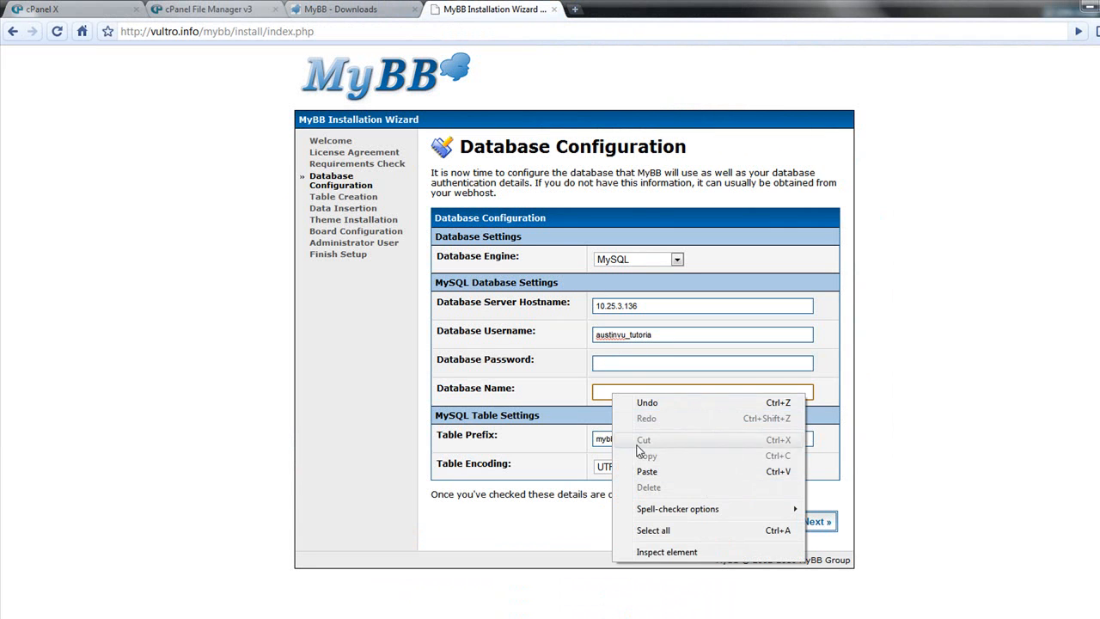
pyautogui.click(651, 472)
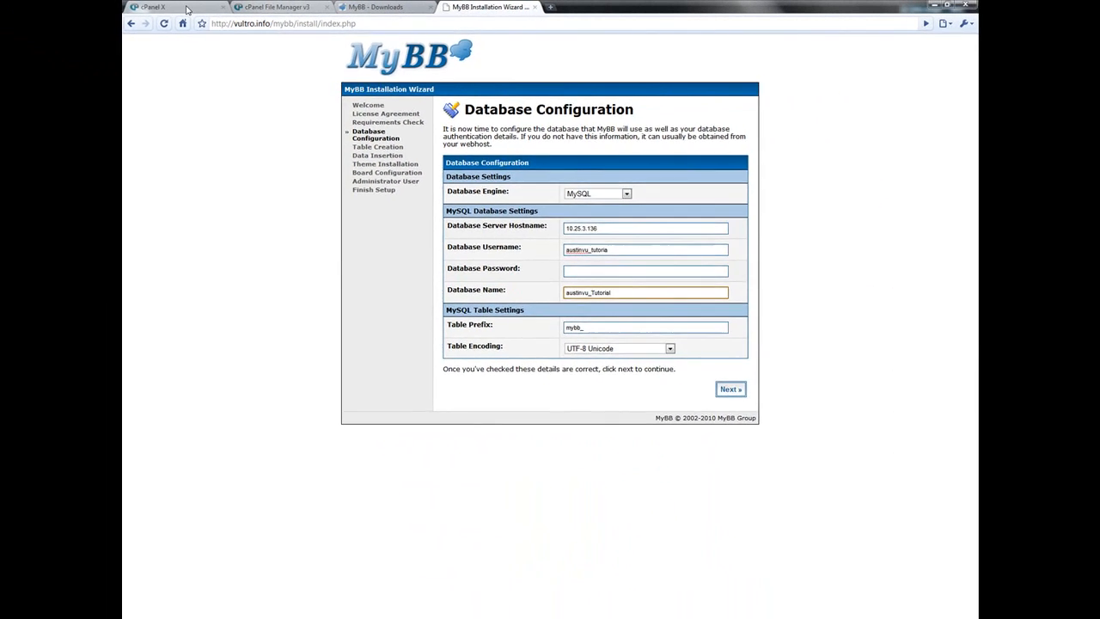
# - Return to cPanel's user confirmation page and copy the MySQL user's generated password
pyautogui.click(88, 13)
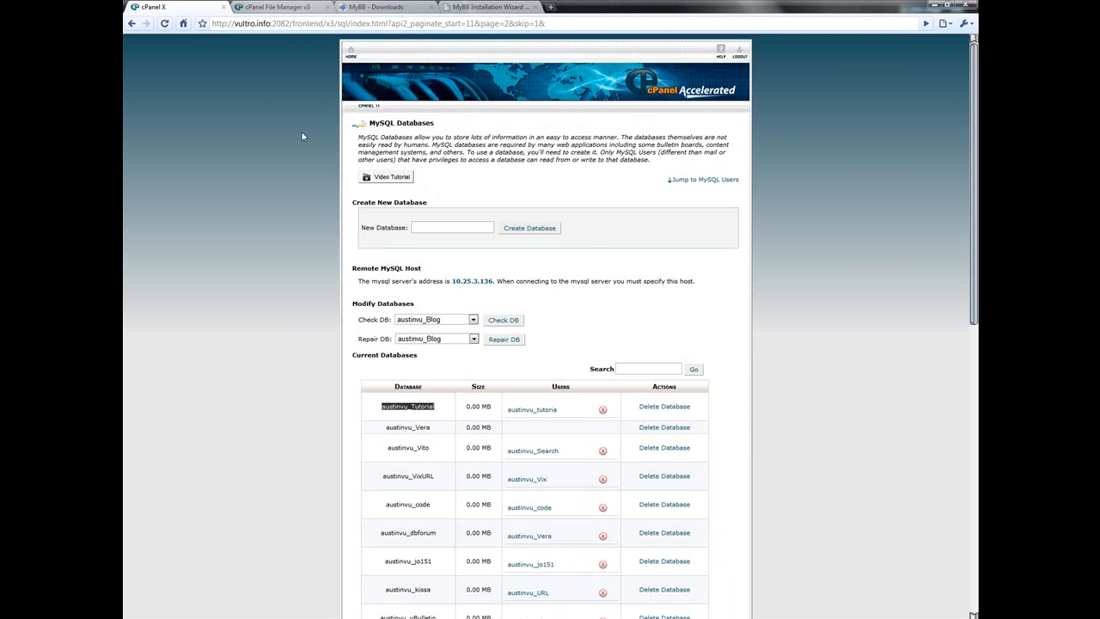
pyautogui.hotkey('alt', 'Left')
pyautogui.hotkey('alt', 'Left')
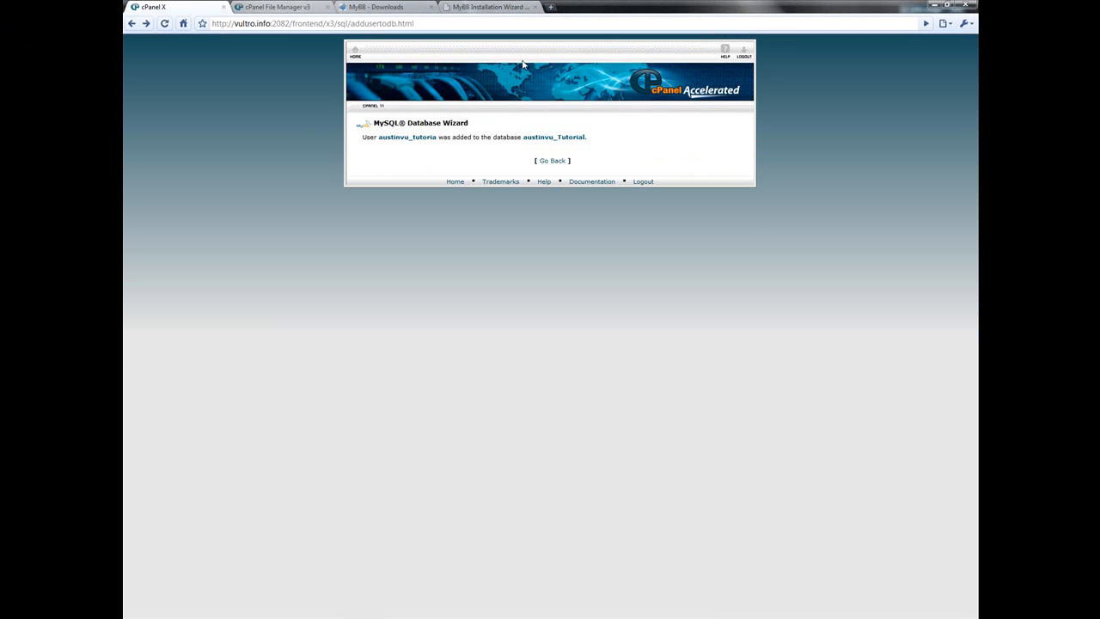
pyautogui.hotkey('alt', 'Left')
pyautogui.hotkey('alt', 'Left')
pyautogui.hotkey('alt', 'Left')
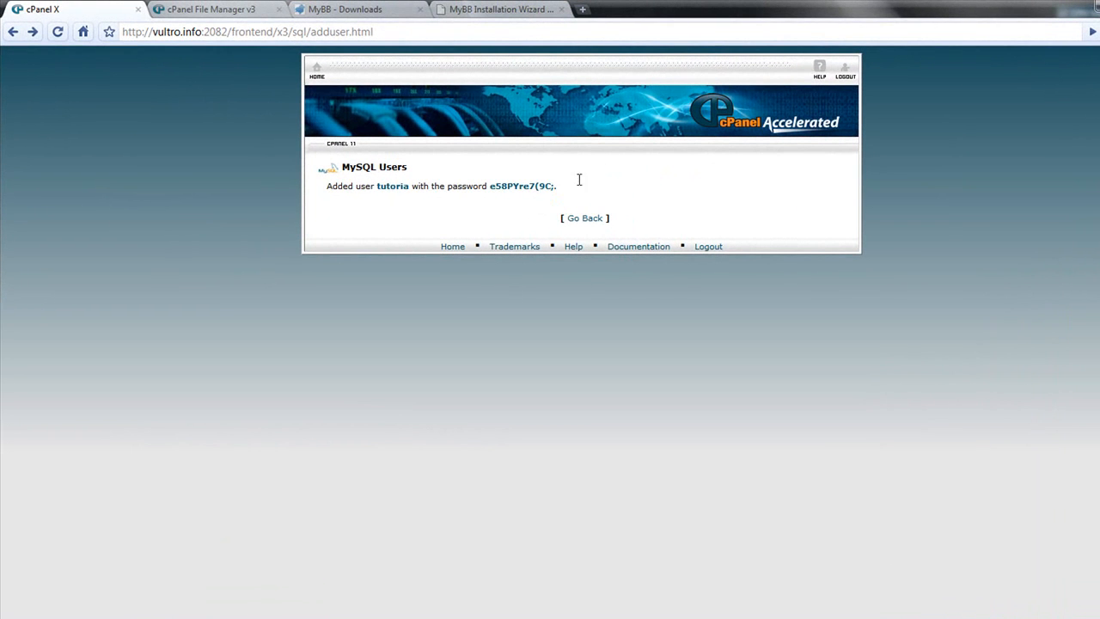
pyautogui.moveTo(558, 187); pyautogui.dragTo(491, 189)
pyautogui.click(552, 190)
pyautogui.click(530, 191)
pyautogui.rightClick(502, 187)
pyautogui.click(519, 194)
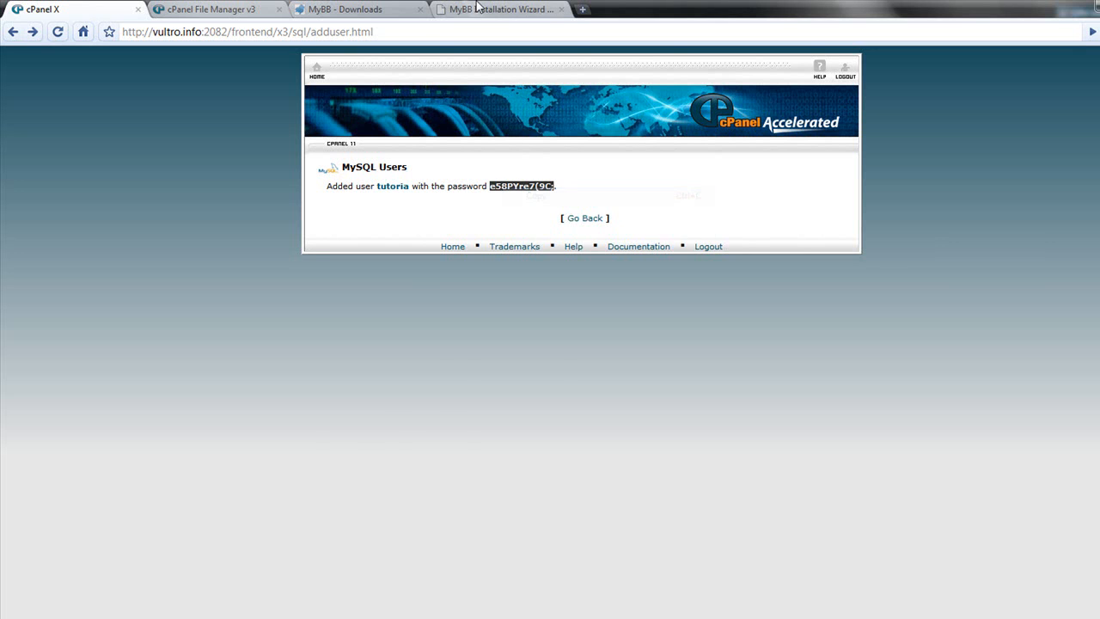
# - Paste the database password into Database Password and continue to Table Creation
pyautogui.click(483, 8)
pyautogui.click(673, 364)
pyautogui.rightClick(674, 364)
pyautogui.click(751, 439)
pyautogui.moveTo(627, 447); pyautogui.dragTo(603, 447)
pyautogui.click(691, 443)
pyautogui.click(825, 526)
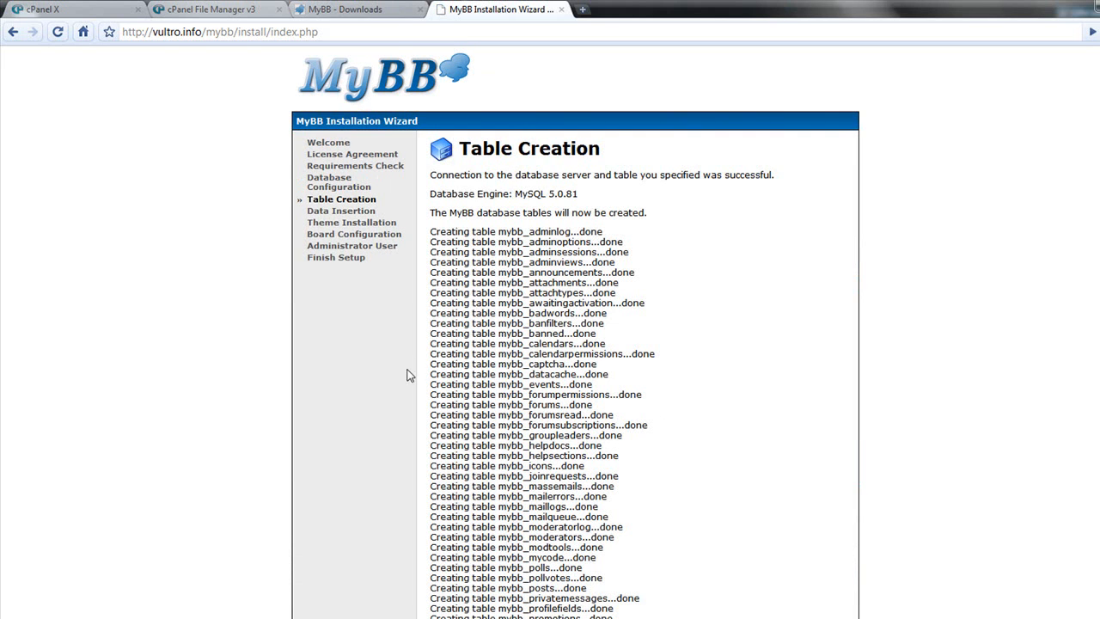
# - Continue past Table Creation, Table Population and Theme Insertion to reach Board Configuration
pyautogui.scroll(-2, 418, 361)
pyautogui.scroll(2, 773, 602)
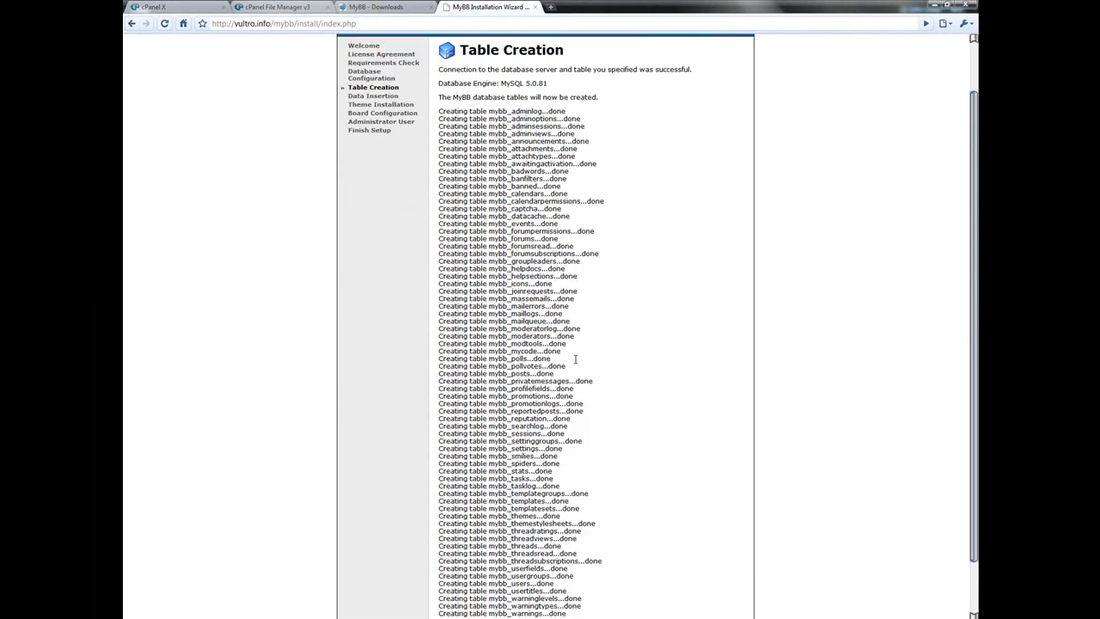
pyautogui.scroll(-2, 773, 602)
pyautogui.click(725, 586)
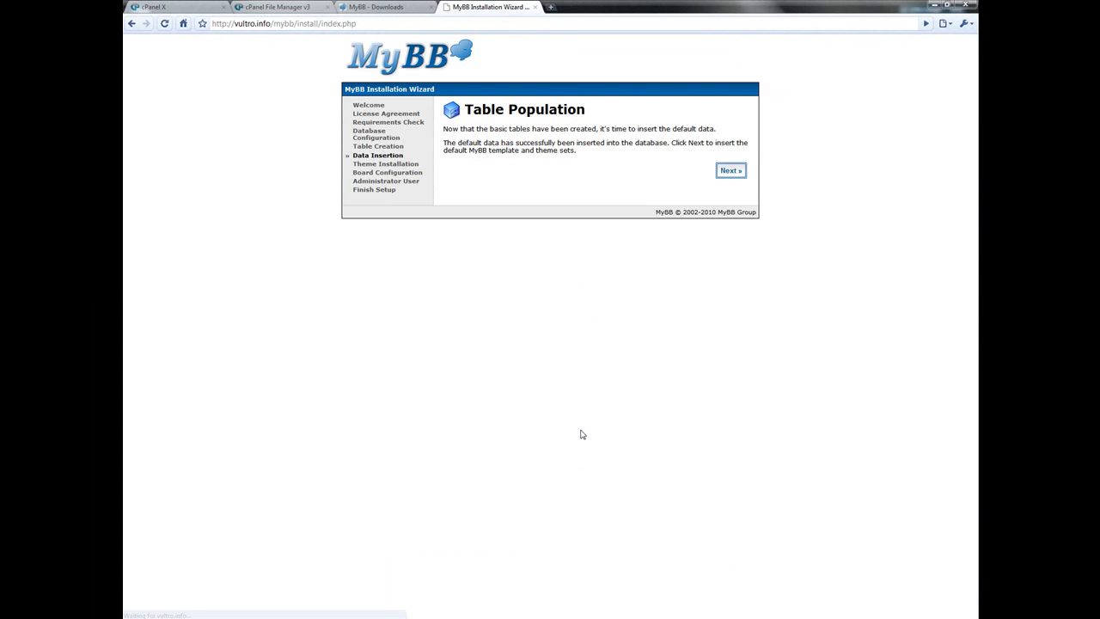
pyautogui.click(732, 177)
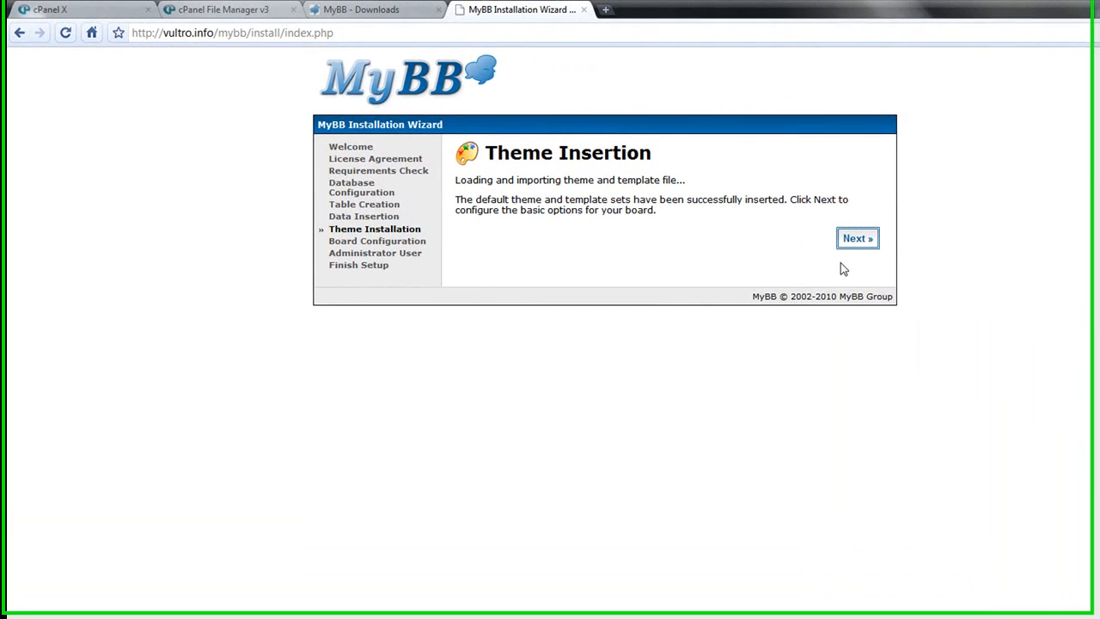
pyautogui.click(731, 170)
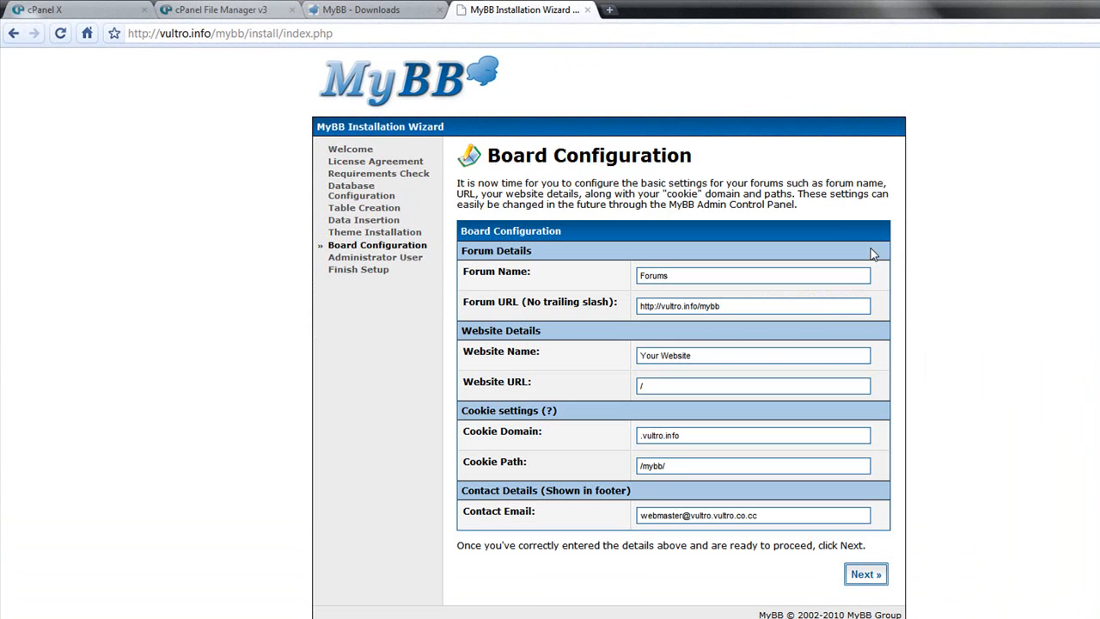
# - Set the Forum Name to PCTechCrew
pyautogui.doubleClick(697, 275)
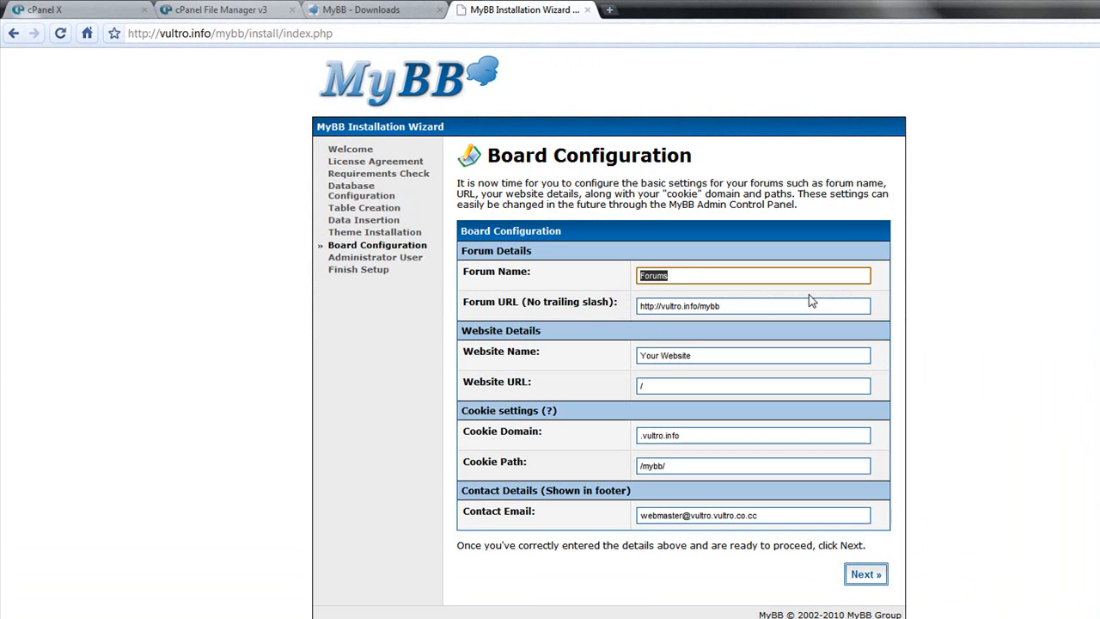
pyautogui.write('PCTechCrew')
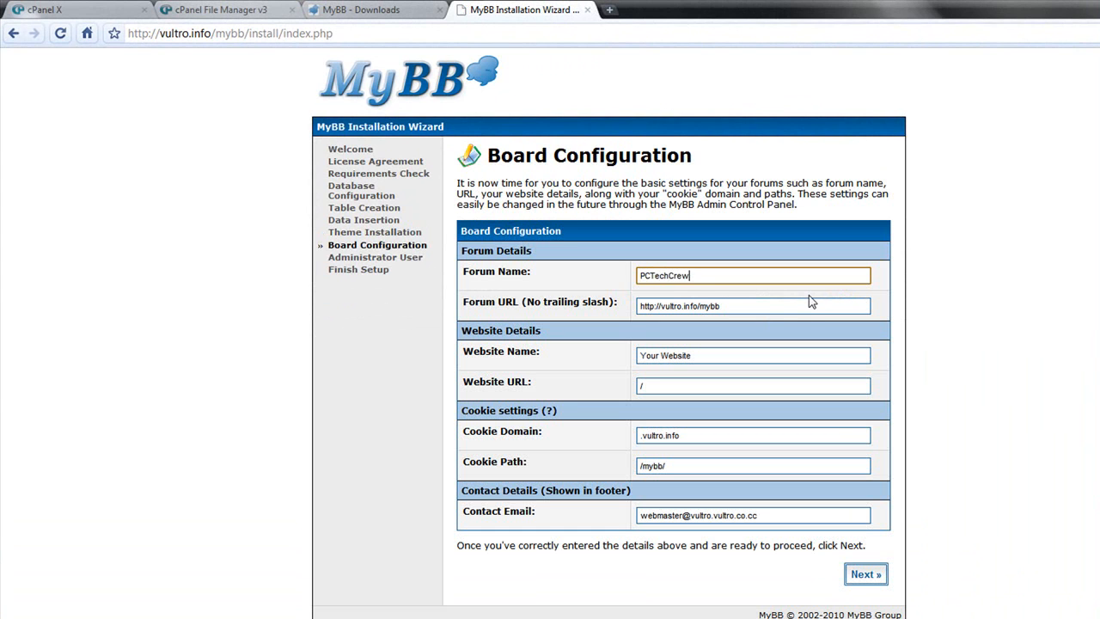
pyautogui.click(758, 307)
pyautogui.doubleClick(757, 308)
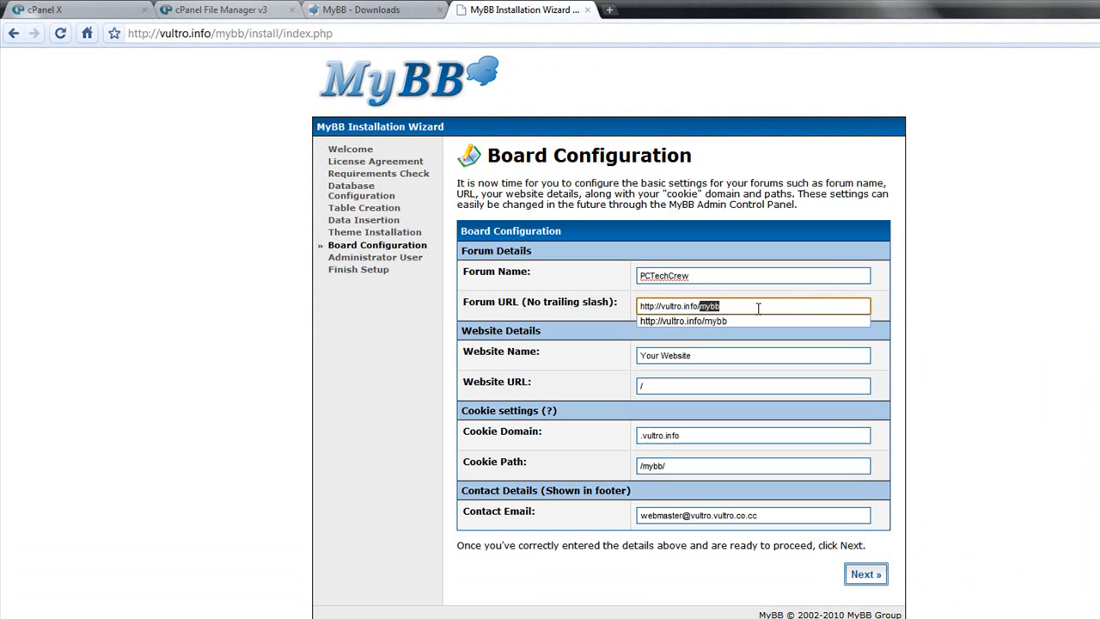
pyautogui.tripleClick(758, 307)
pyautogui.rightClick(757, 307)
pyautogui.click(799, 376)
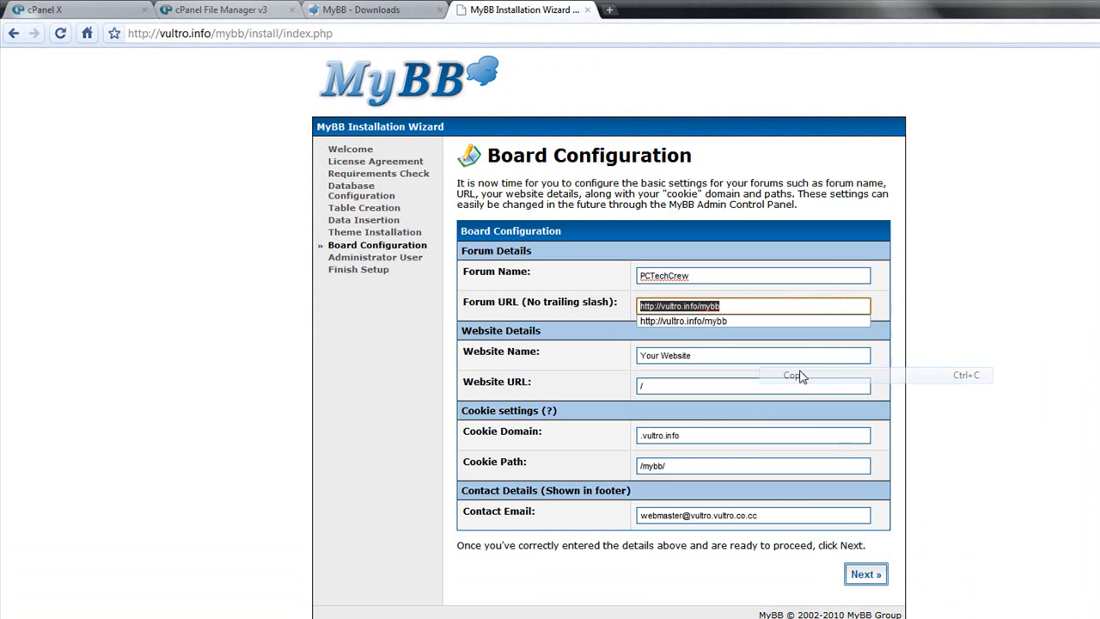
# - Set the Website Name to PCTechCrew
pyautogui.doubleClick(752, 354)
pyautogui.tripleClick(752, 354)
pyautogui.write('P')
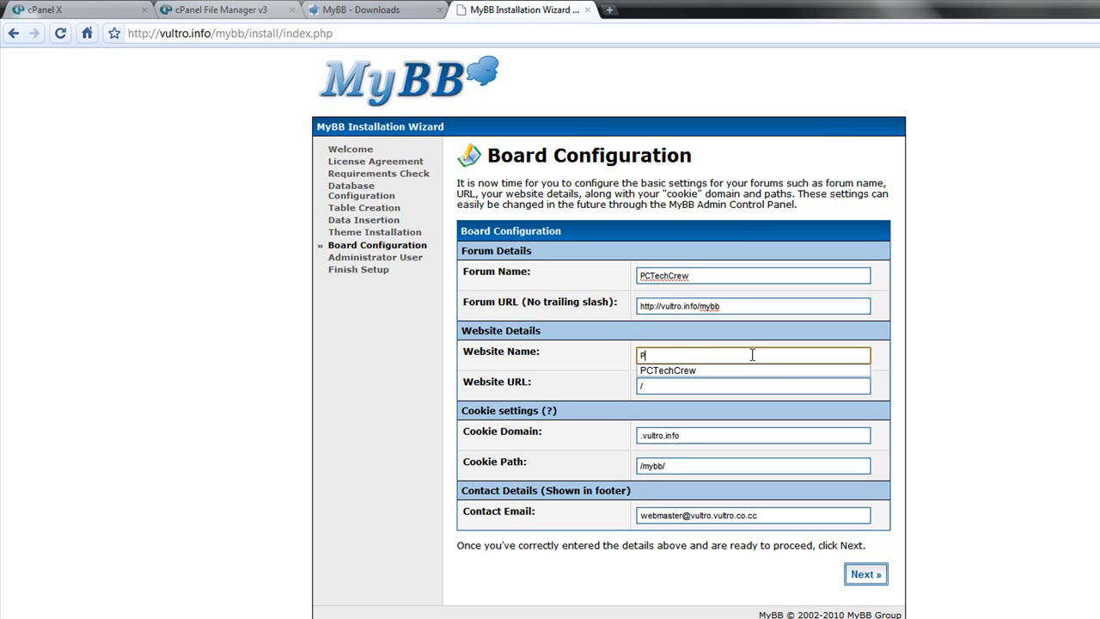
pyautogui.write('CTechCrew')
pyautogui.hotkey('alt', 'Left')
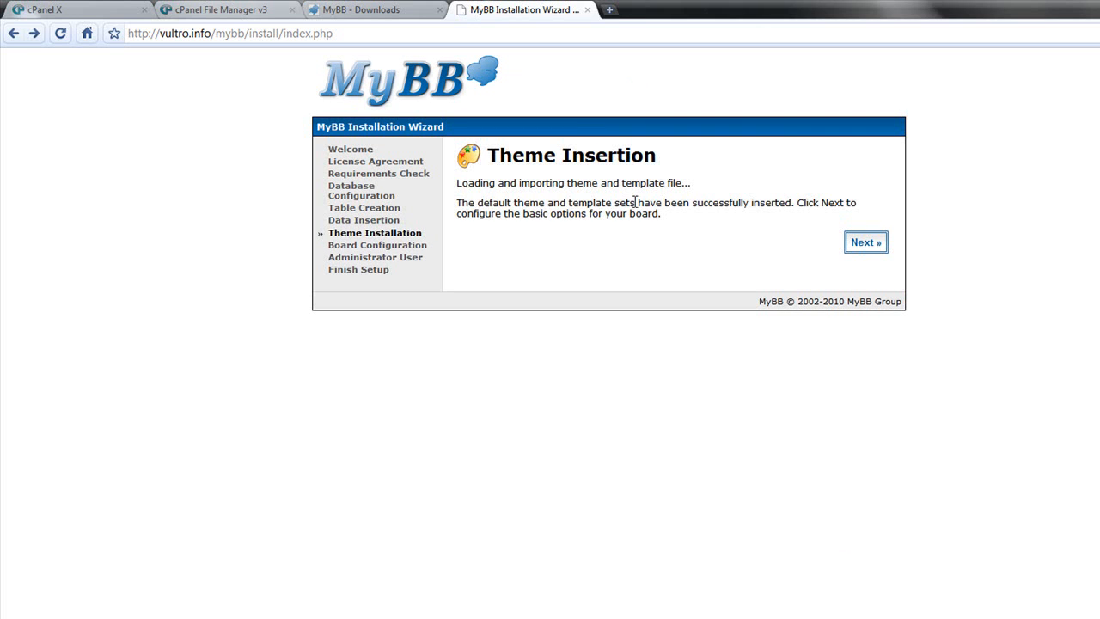
pyautogui.hotkey('alt', 'Right')
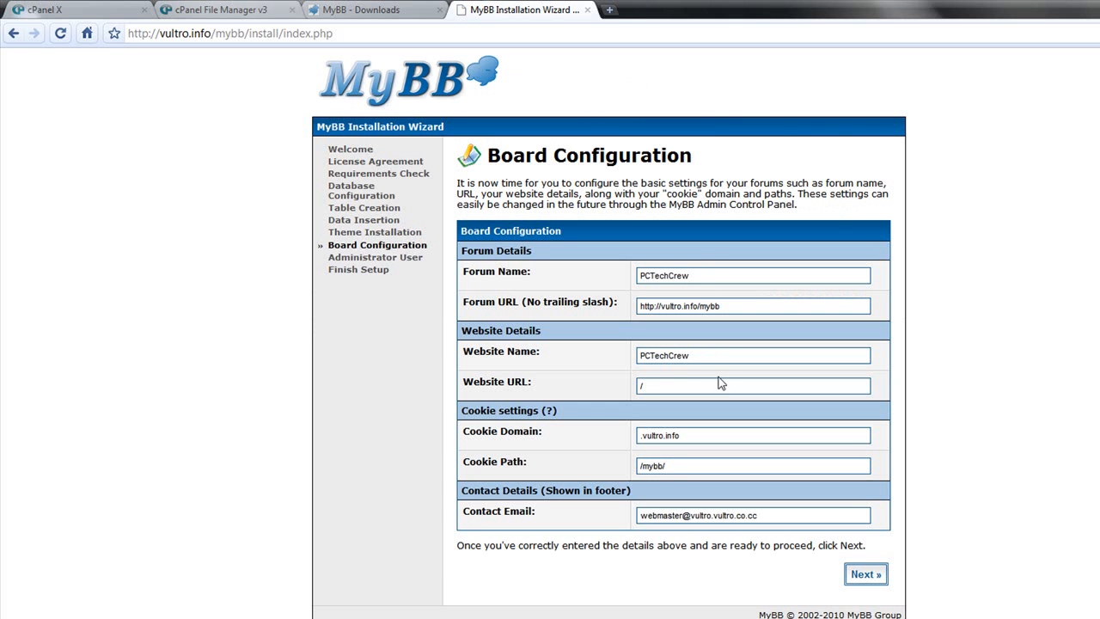
pyautogui.click(691, 387)
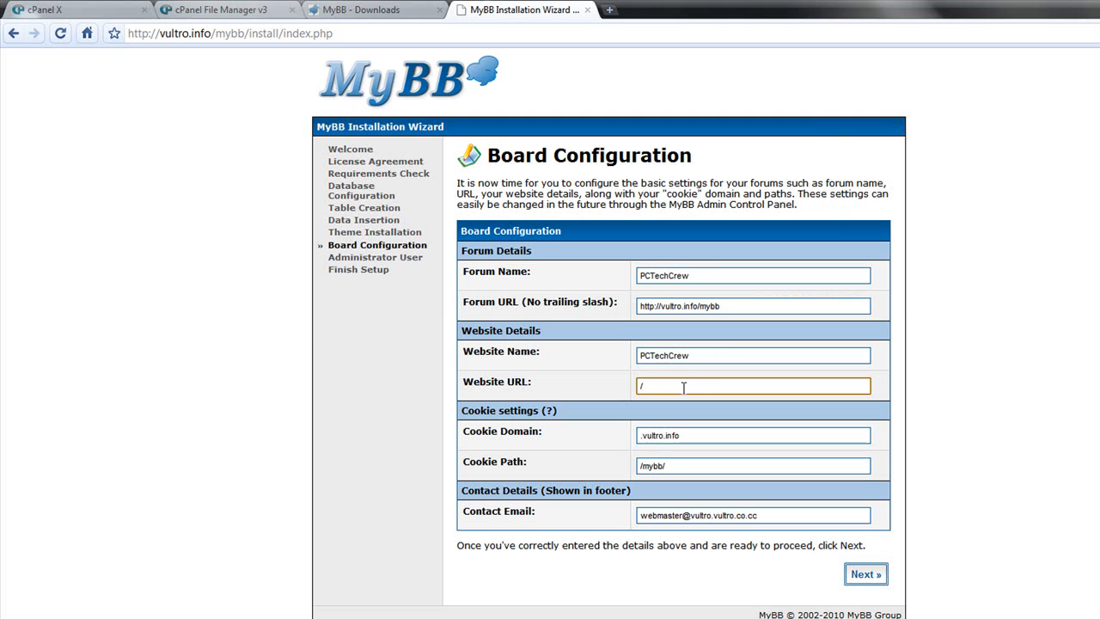
pyautogui.rightClick(682, 388)
pyautogui.click(726, 472)
pyautogui.moveTo(700, 387)
pyautogui.mouseDown()
pyautogui.moveTo(739, 385)
pyautogui.moveTo(704, 386)
pyautogui.mouseUp()
pyautogui.click(739, 385)
pyautogui.press('BackSpace')
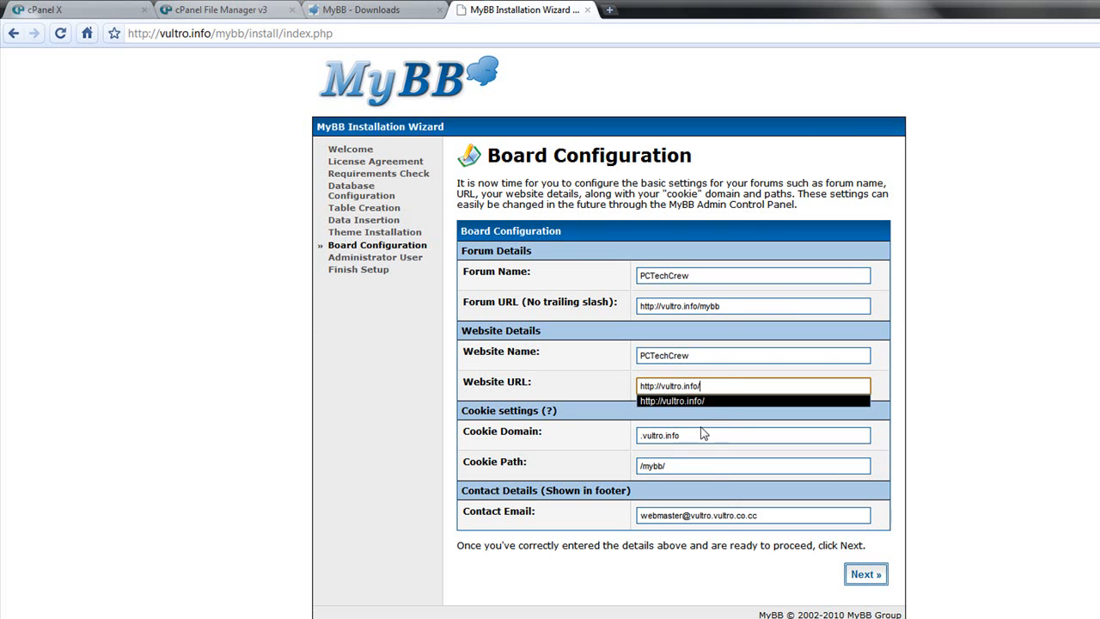
# - Submit the board configuration, keeping the default cookie domain, cookie path and contact email
pyautogui.click(695, 445)
pyautogui.click(693, 435)
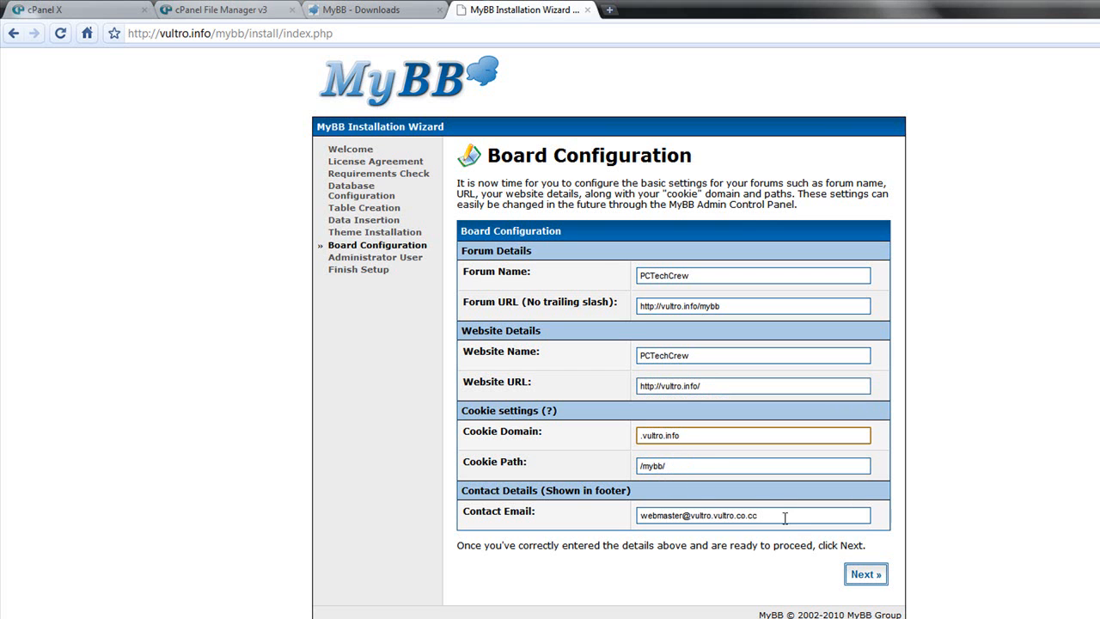
pyautogui.moveTo(770, 509); pyautogui.dragTo(569, 524)
pyautogui.click(866, 574)
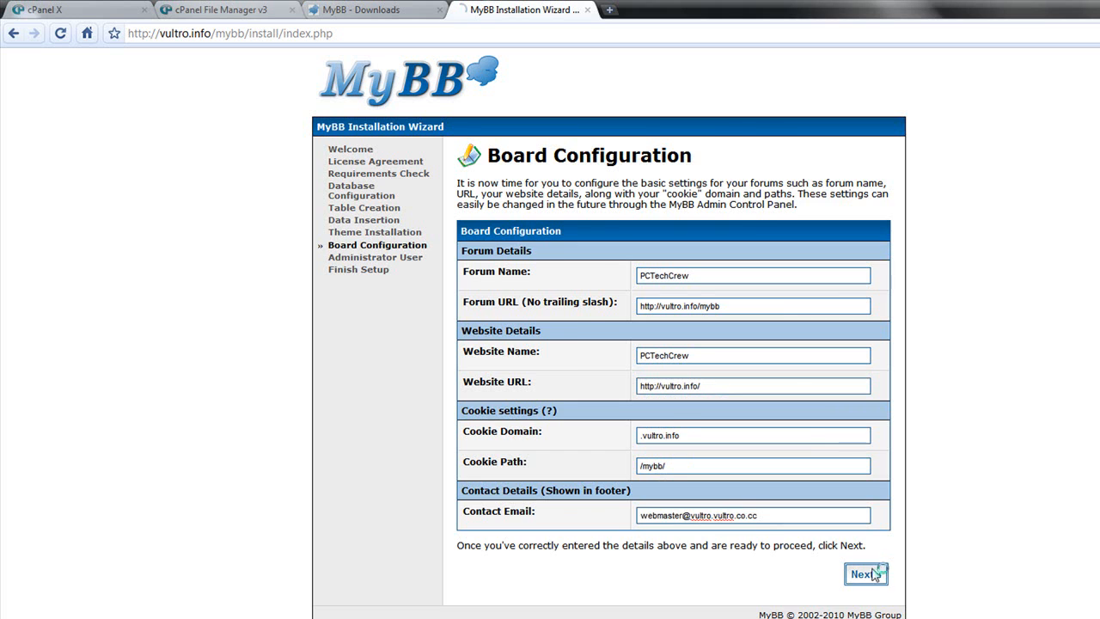
# - Enter TechMan8 as the administrator username
pyautogui.click(728, 364)
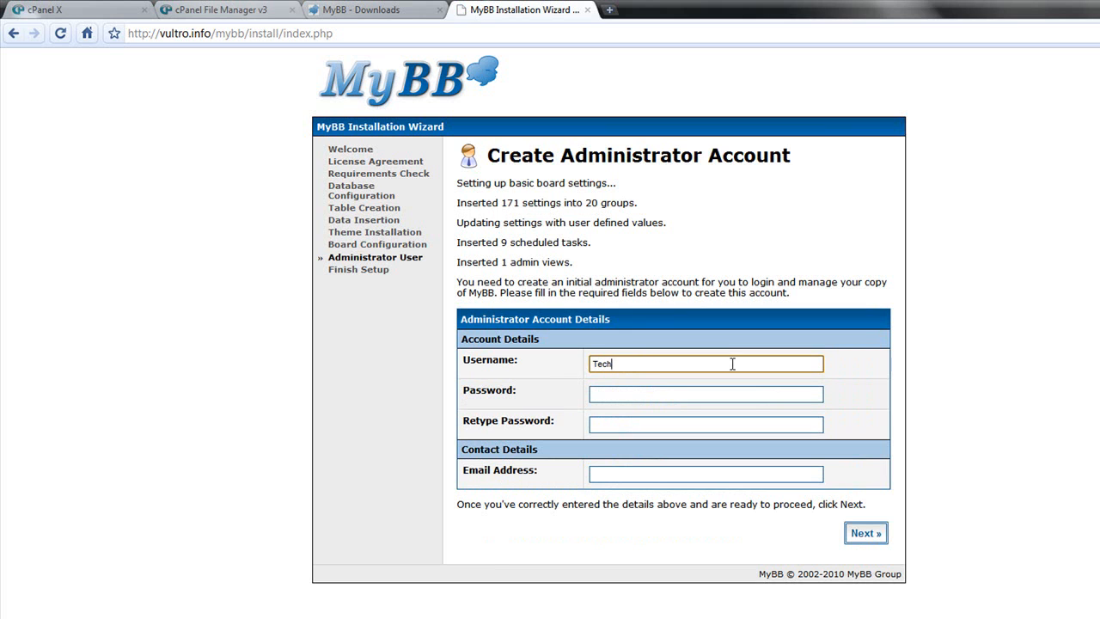
pyautogui.write('8')
pyautogui.press('Tab')
# - Type the administrator password and retype it in the confirmation field
pyautogui.write('******')
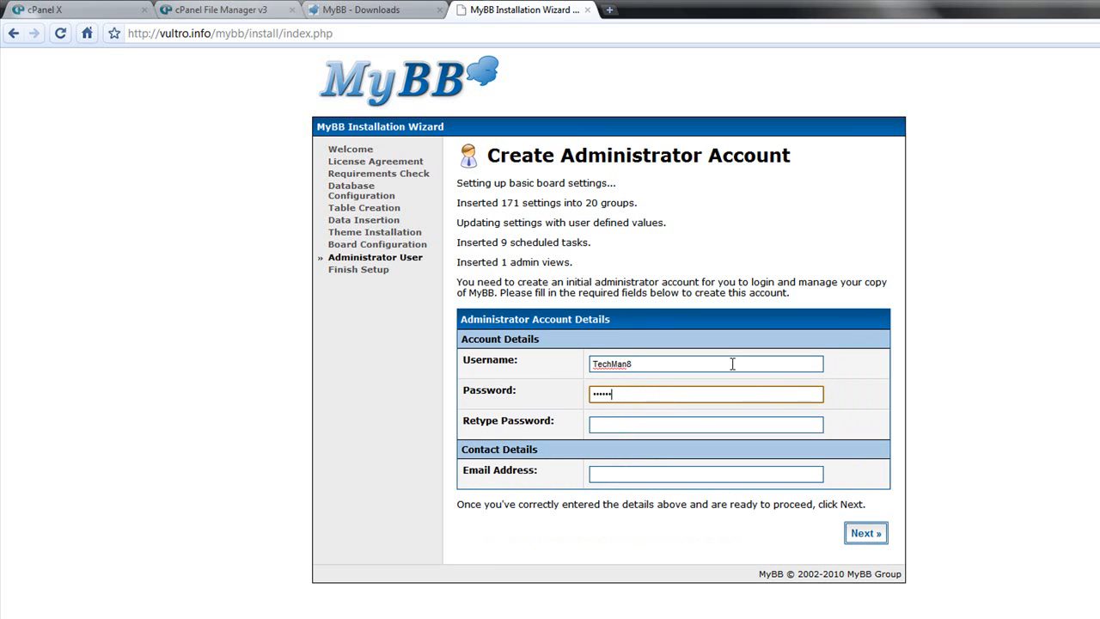
pyautogui.write('******')
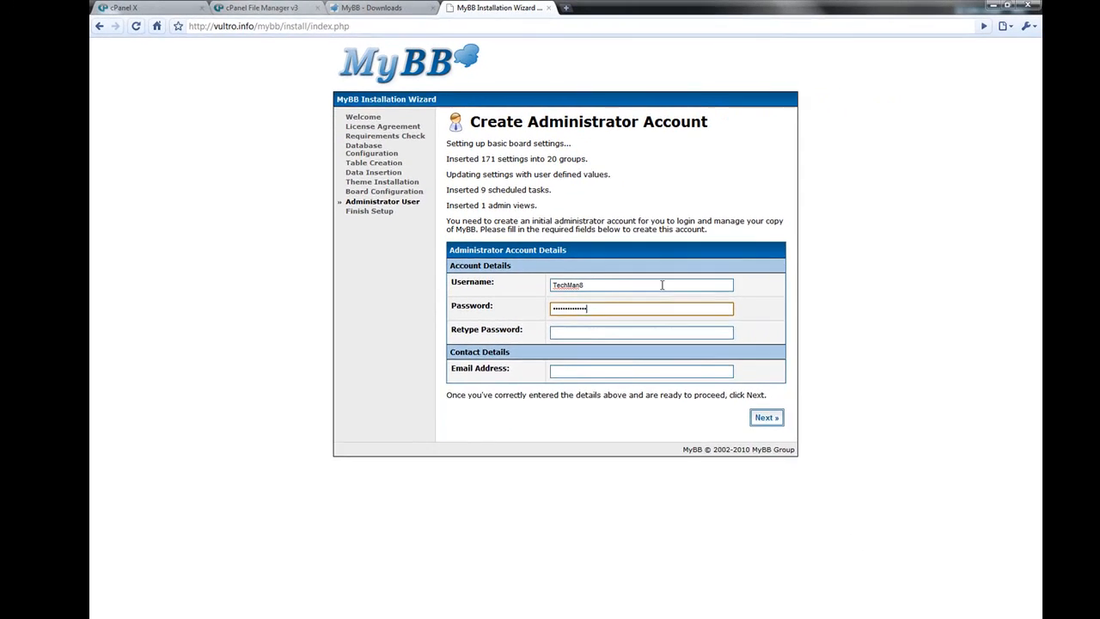
pyautogui.write('*****')
pyautogui.press('Tab')
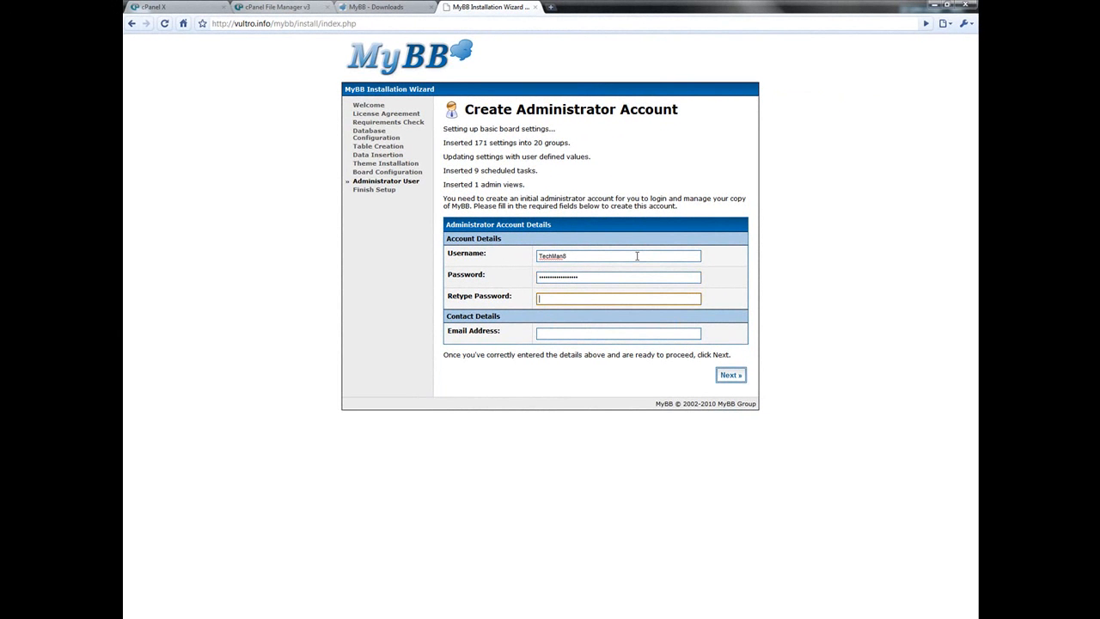
pyautogui.write('****************')
# - Fill in the administrator e-mail address and submit to finish the setup
pyautogui.click(610, 333)
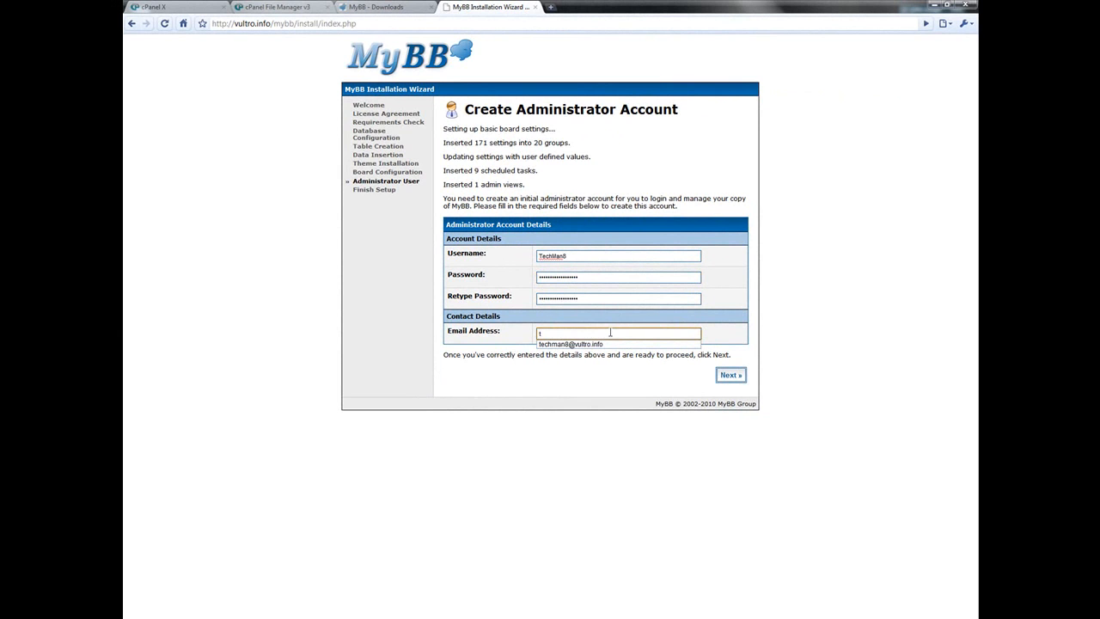
pyautogui.press('BackSpace')
pyautogui.write('hi@hi.c')
pyautogui.press('BackSpace')
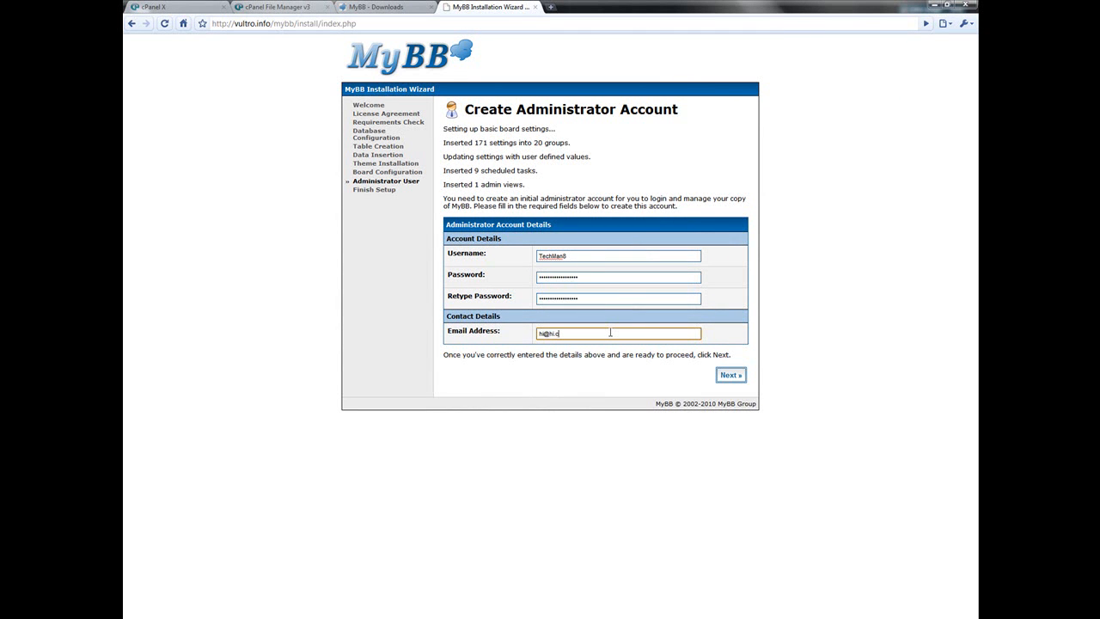
pyautogui.write('om')
pyautogui.click(730, 375)
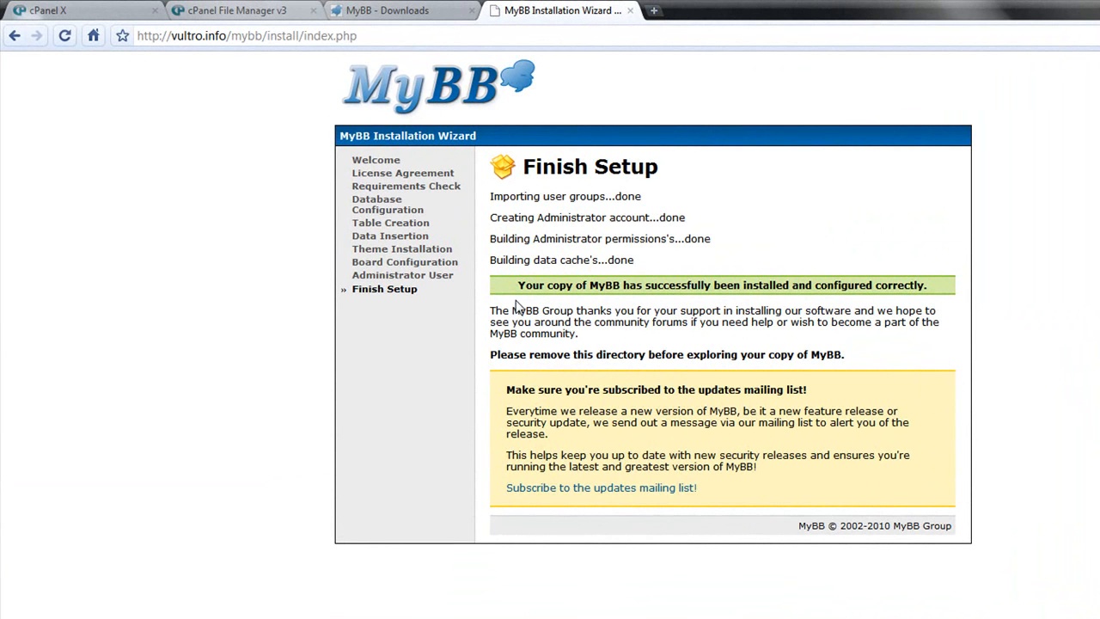
# - Highlight the installation success message on the Finish Setup page
pyautogui.moveTo(518, 288); pyautogui.dragTo(953, 274)
pyautogui.click(856, 358)
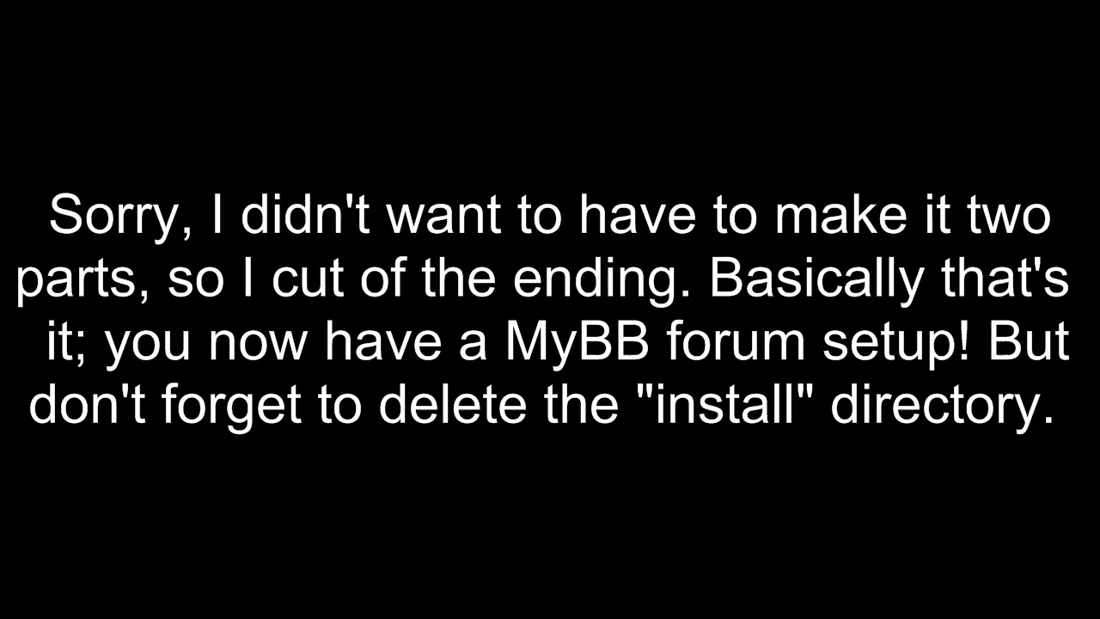